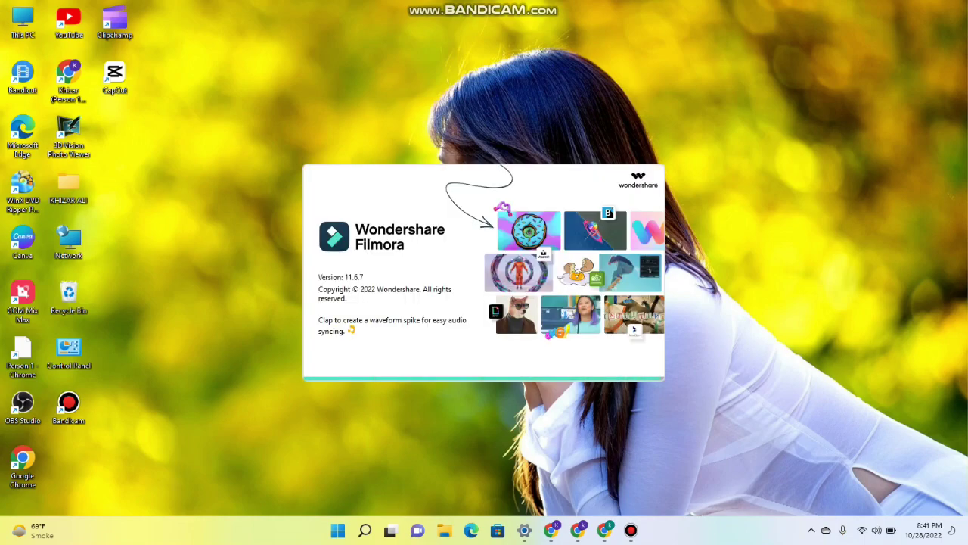
Dismiss the stray file options menu while Filmora 11 opens to its start screen
{"action": "key", "text": "shift+F10"}
{"action": "key", "text": "Escape"}
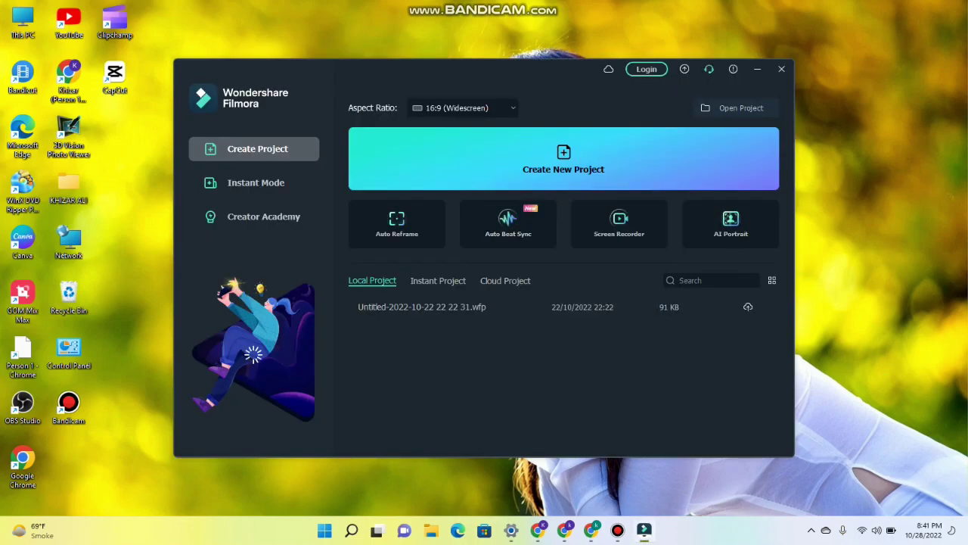
{"action": "key", "text": "alt+F4"}
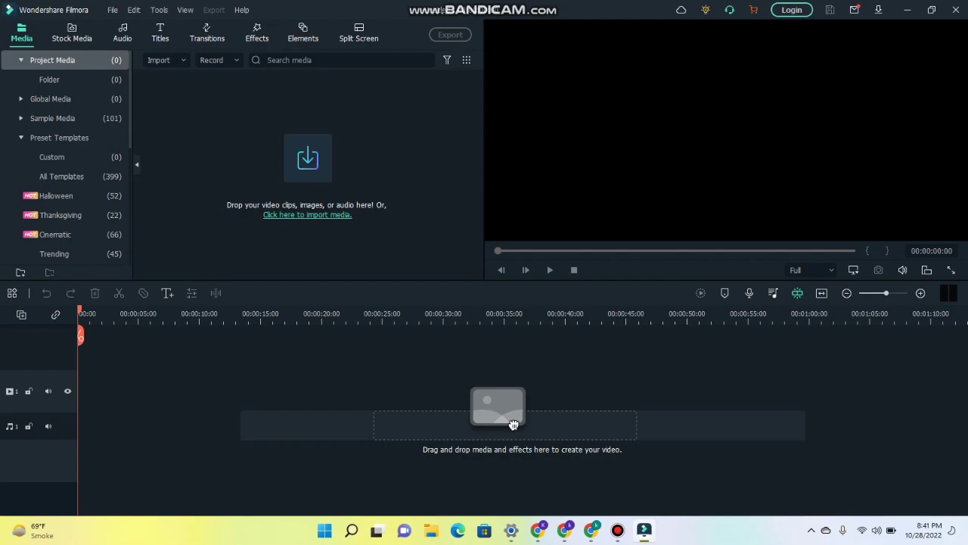
{"action": "left_click", "coordinate": [514, 425]}
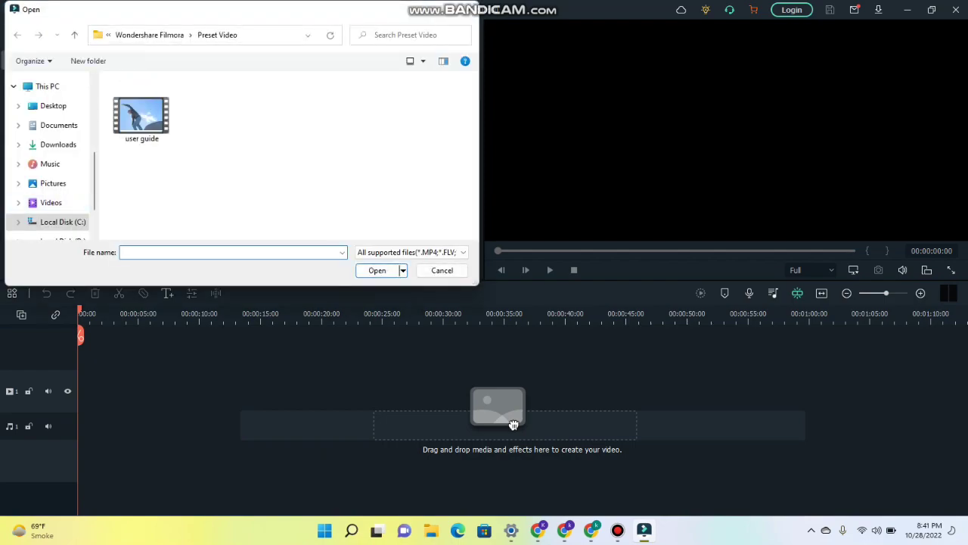
{"action": "left_click", "coordinate": [58, 143]}
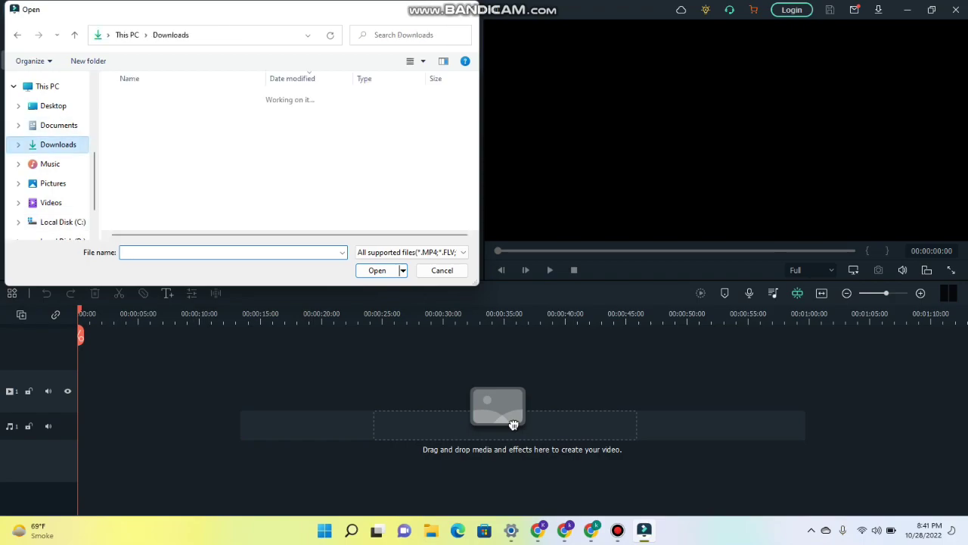
{"action": "left_click", "coordinate": [157, 115]}
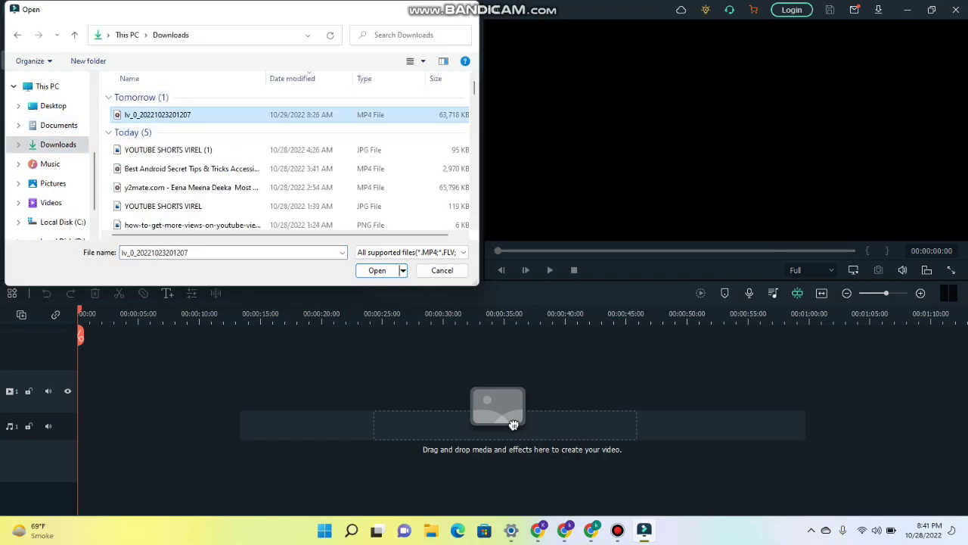
{"action": "key", "text": "Return"}
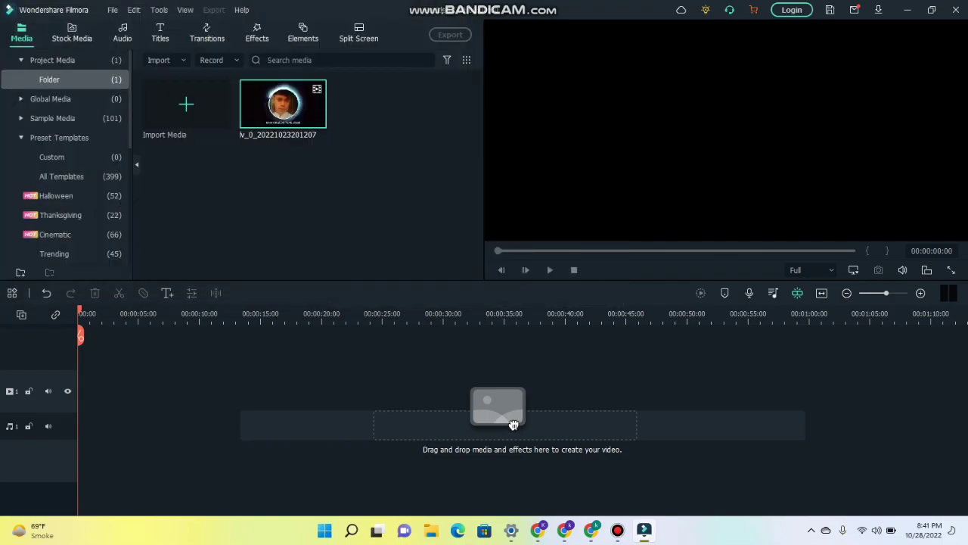
Place the clip on the timeline, match project settings to the media, and play it
{"action": "left_click_drag", "start_coordinate": [513, 425], "coordinate": [514, 425]}
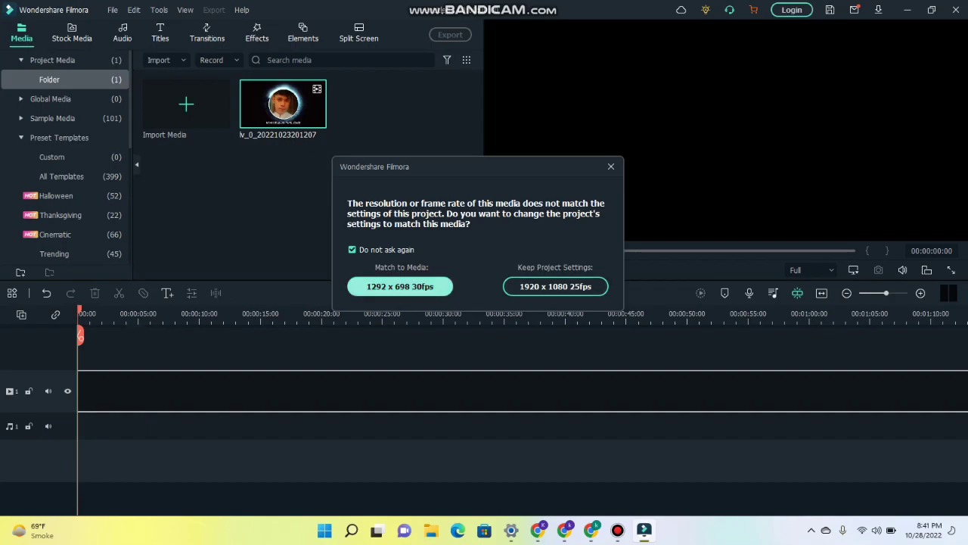
{"action": "left_click", "coordinate": [399, 285]}
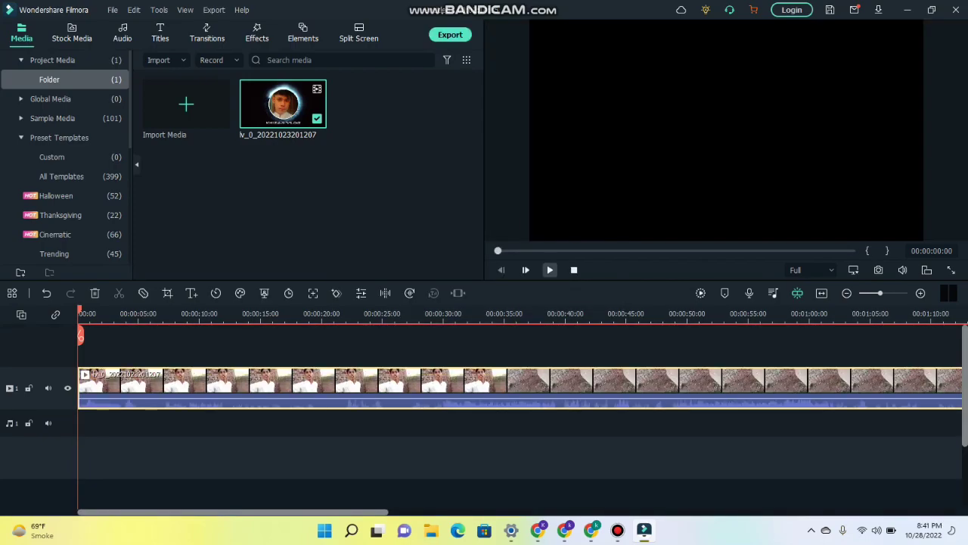
{"action": "left_click", "coordinate": [550, 270]}
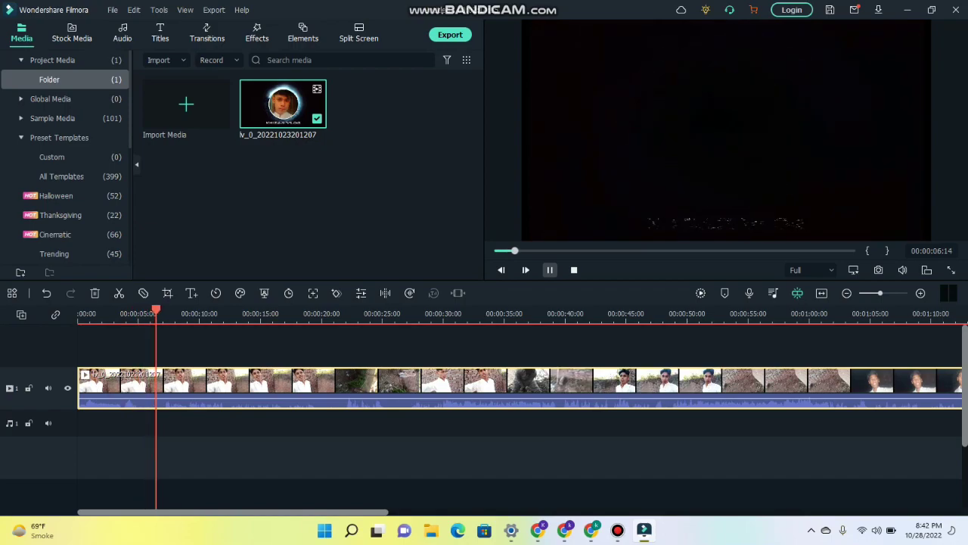
Stop playback, park the playhead at 00:00:07:00, and dismiss the trial notice with Try It Free
{"action": "key", "text": "space"}
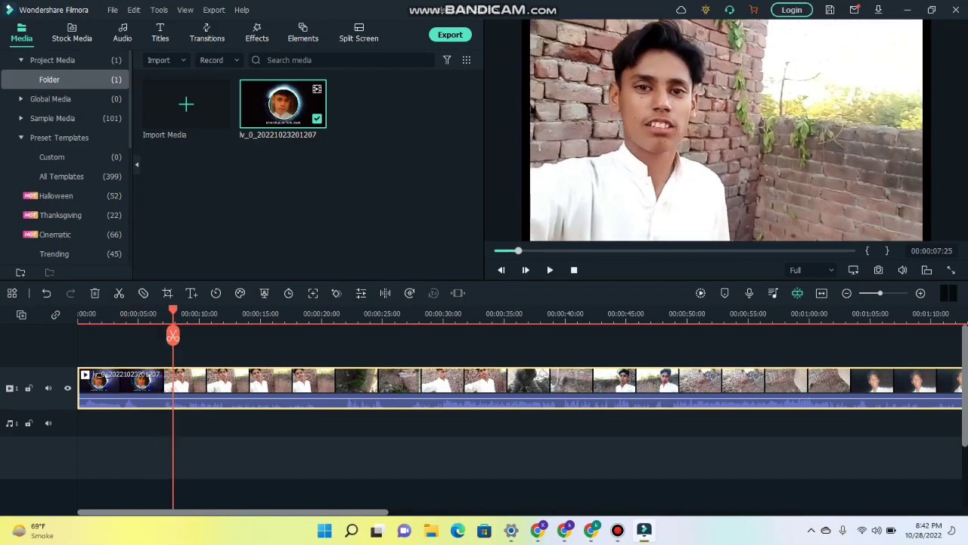
{"action": "left_click_drag", "start_coordinate": [173, 335], "coordinate": [162, 335]}
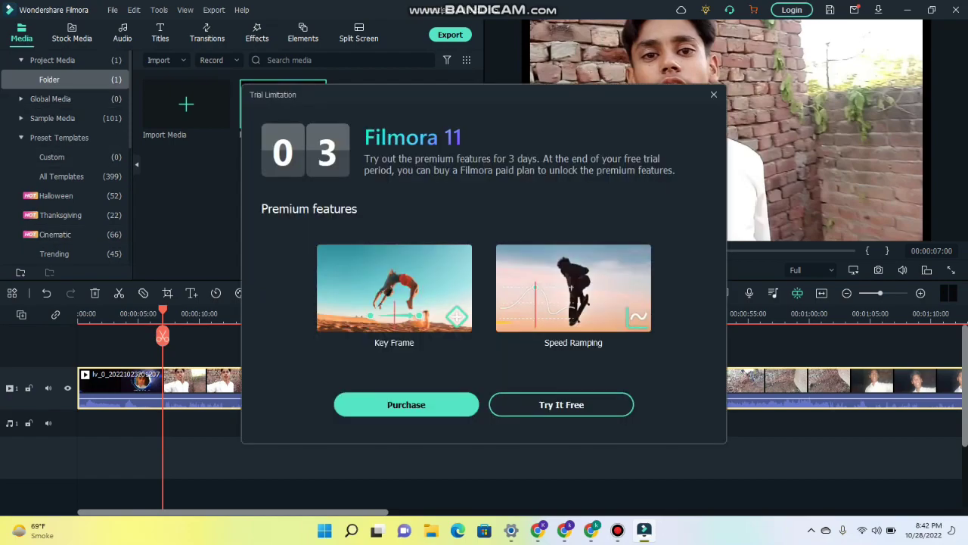
{"action": "left_click", "coordinate": [561, 404]}
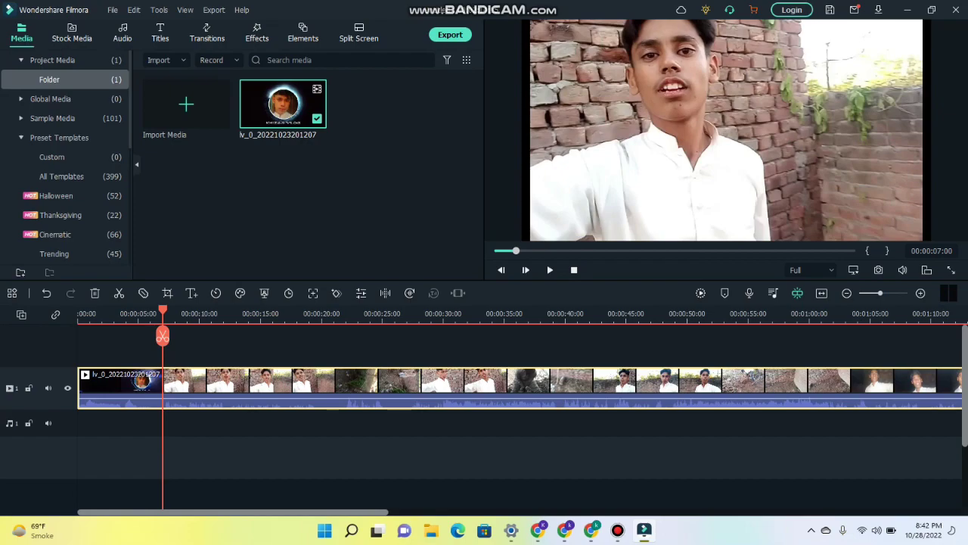
Browse the Stock Media sources: Downloads, Pexels videos and Giphy GIFs
{"action": "left_click", "coordinate": [72, 32]}
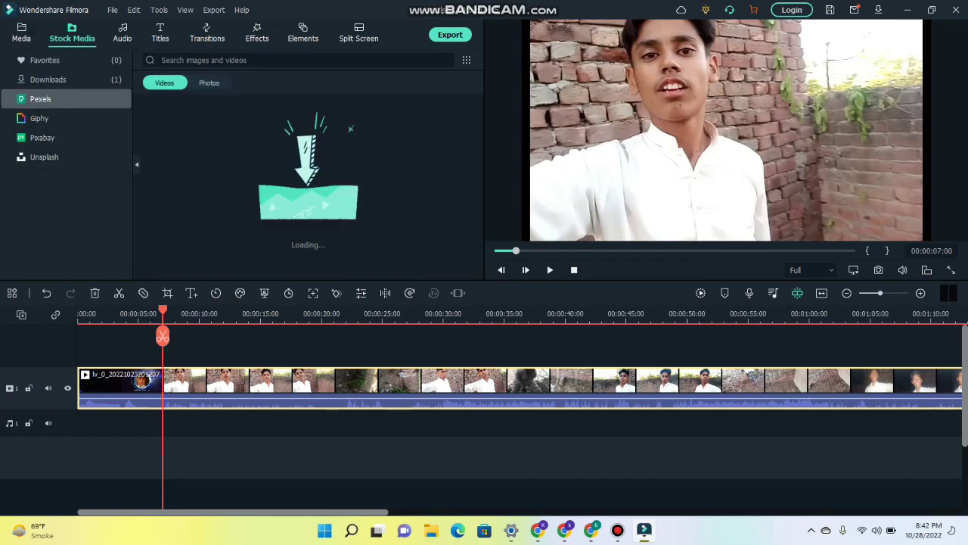
{"action": "left_click", "coordinate": [48, 79]}
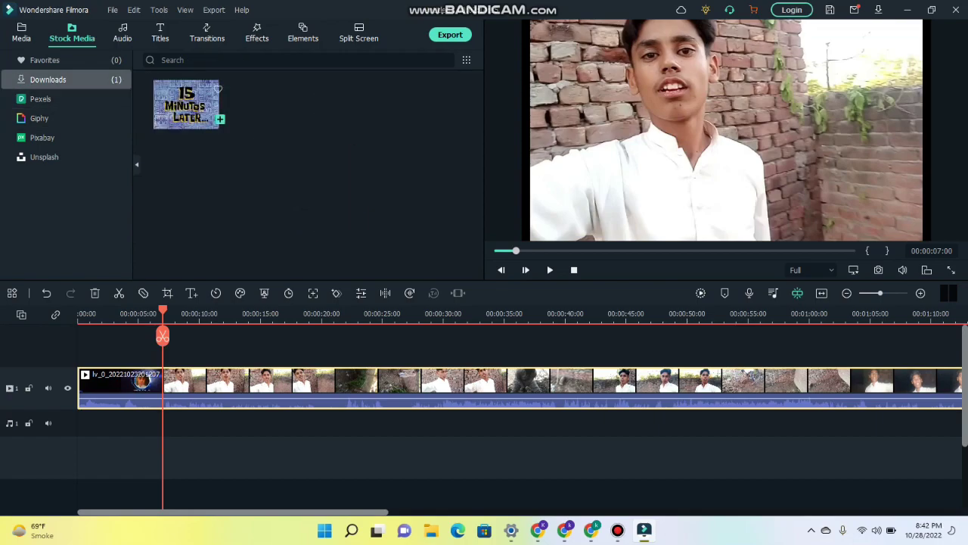
{"action": "left_click", "coordinate": [40, 98]}
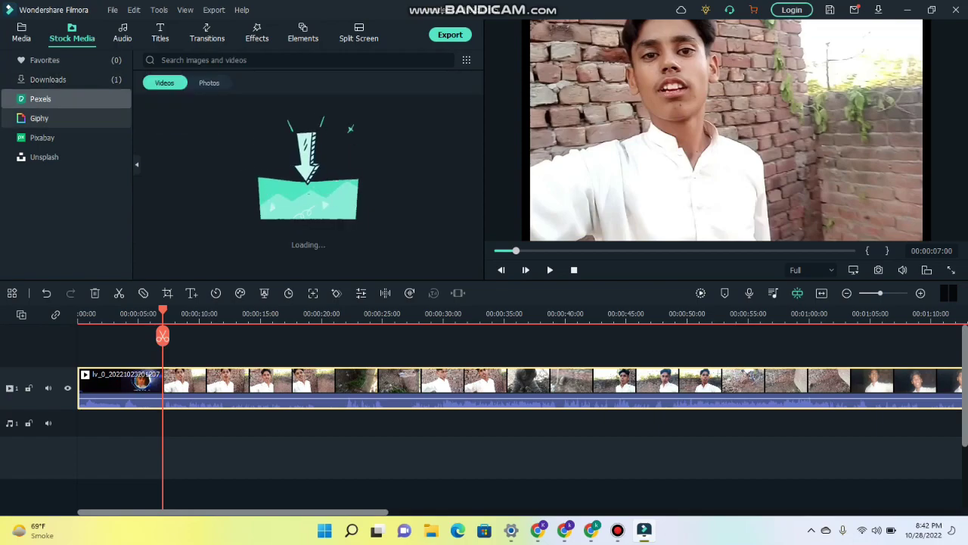
{"action": "left_click", "coordinate": [38, 118]}
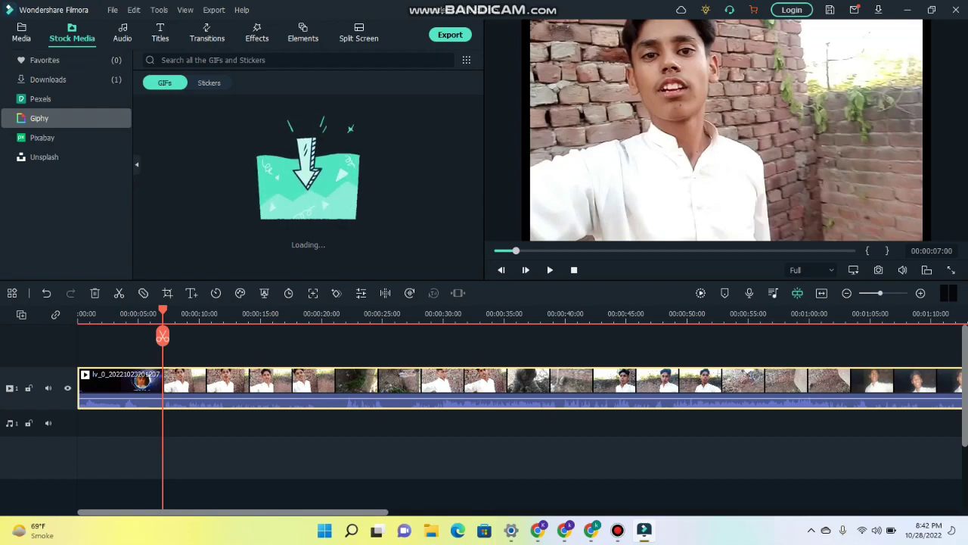
Look through the Audio, Titles, Transitions, Effects, Elements and Split Screen libraries
{"action": "left_click", "coordinate": [121, 33]}
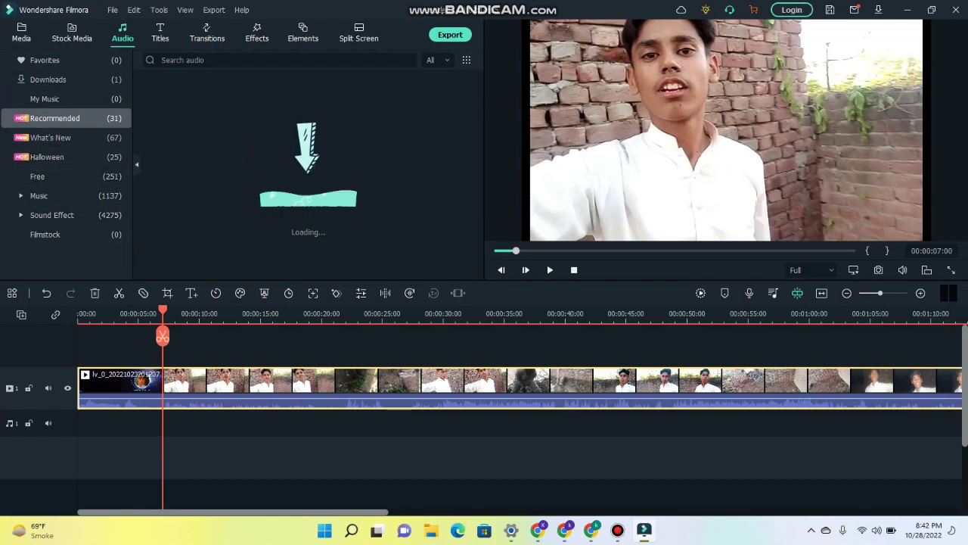
{"action": "left_click", "coordinate": [159, 33]}
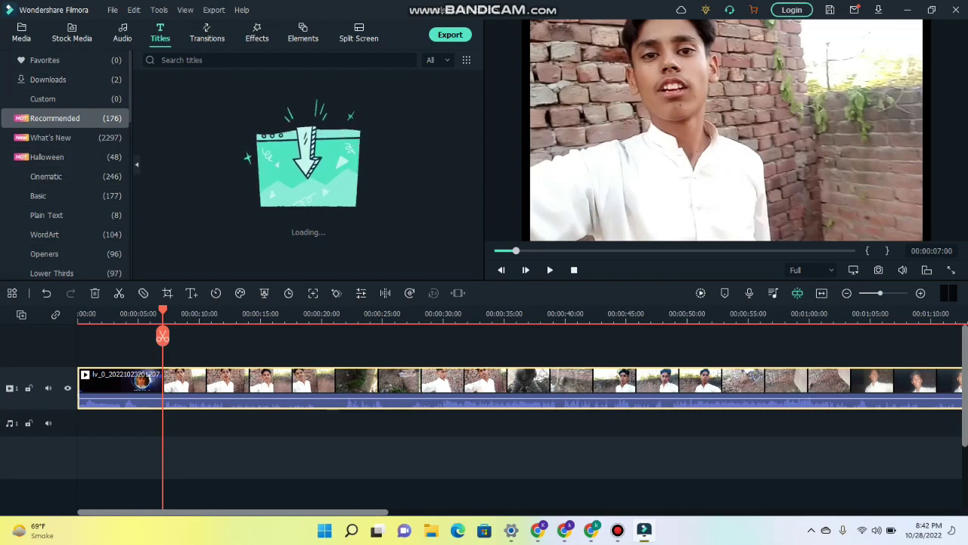
{"action": "left_click", "coordinate": [207, 33]}
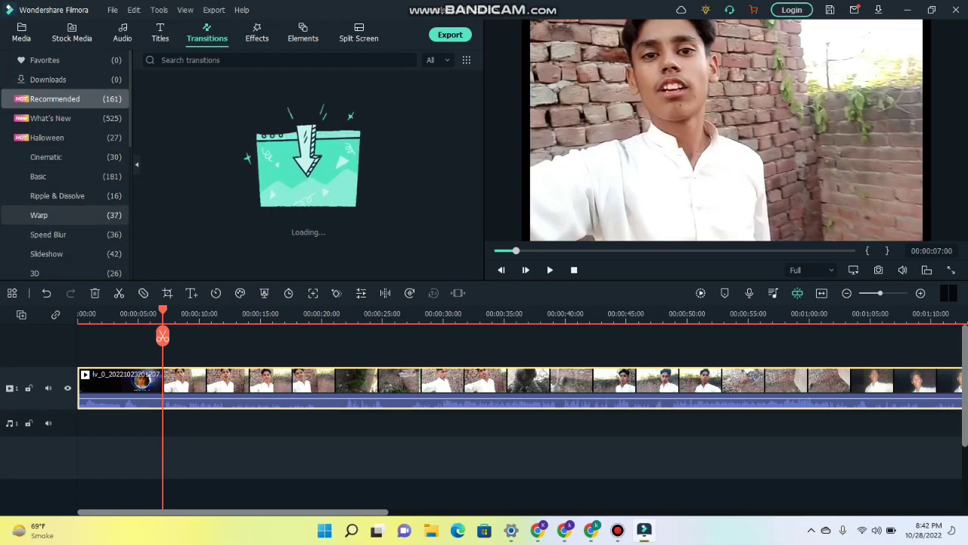
{"action": "left_click", "coordinate": [256, 33]}
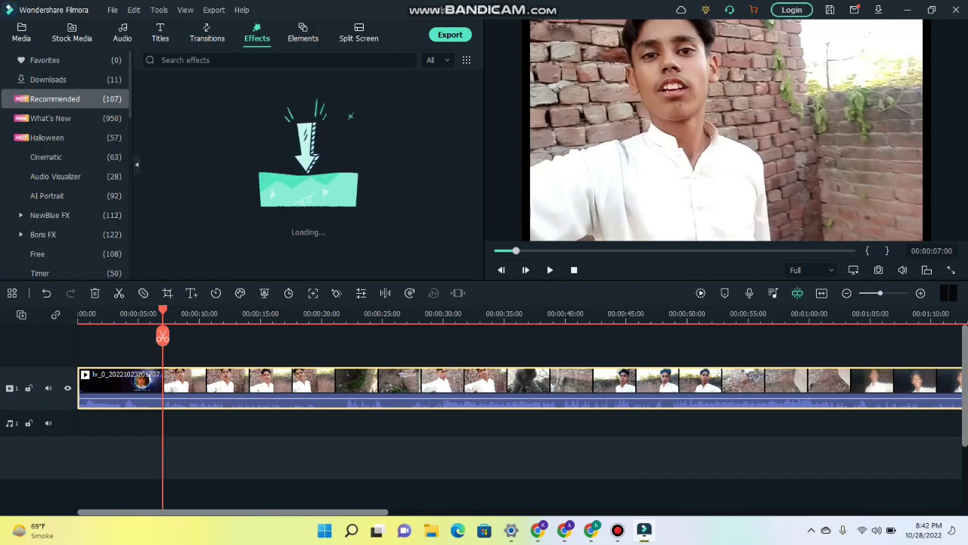
{"action": "left_click", "coordinate": [303, 33]}
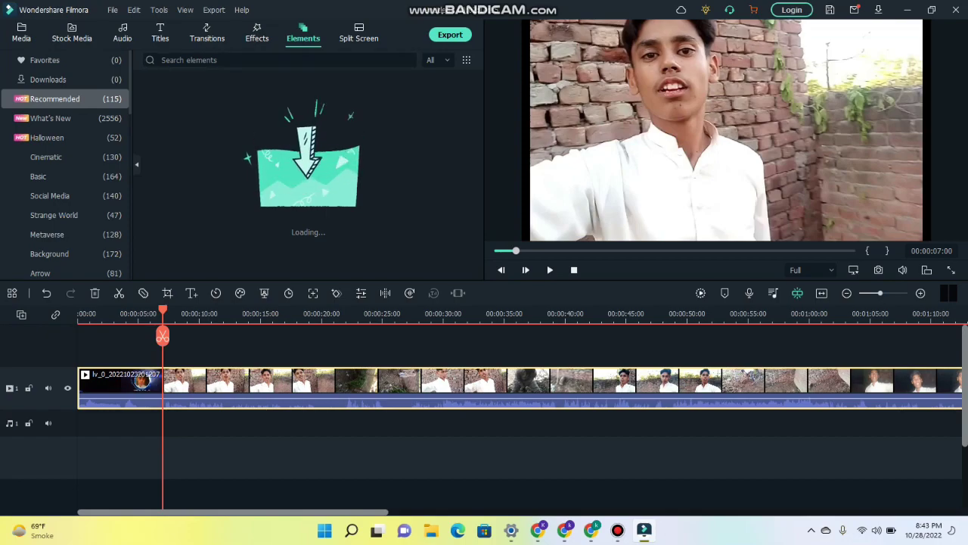
{"action": "left_click", "coordinate": [359, 33]}
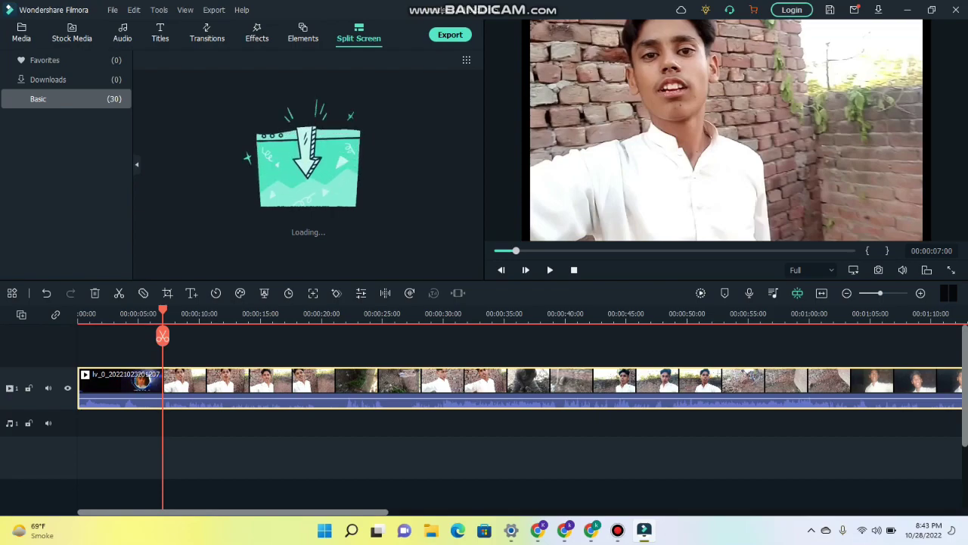
Revisit Unsplash and Pexels stock, ending on Downloads with the '15 Minutes Later' clip
{"action": "left_click", "coordinate": [72, 33]}
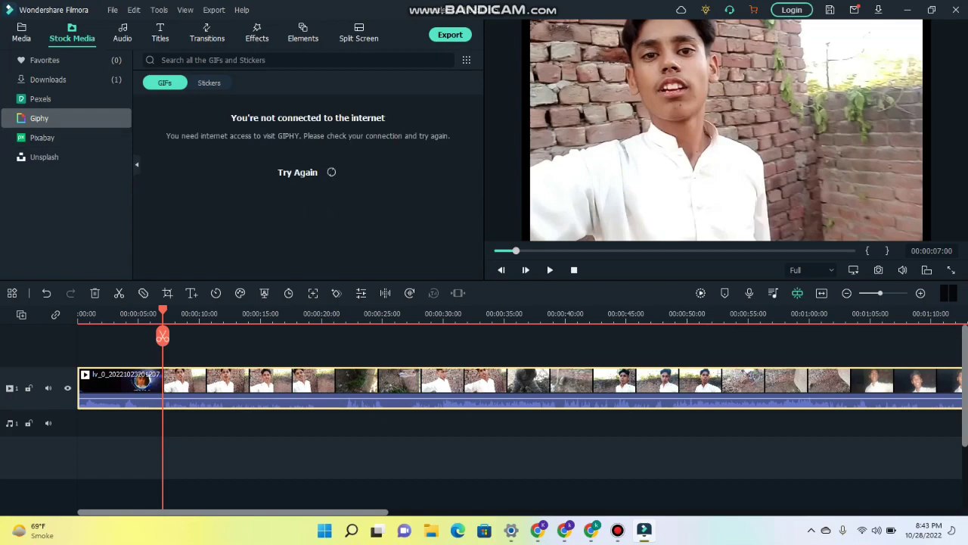
{"action": "left_click", "coordinate": [44, 156]}
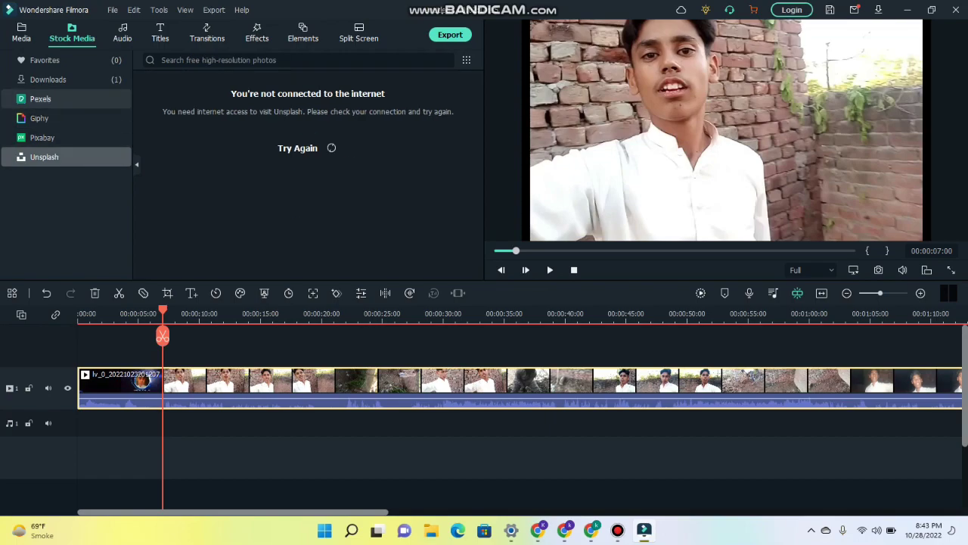
{"action": "left_click", "coordinate": [40, 98]}
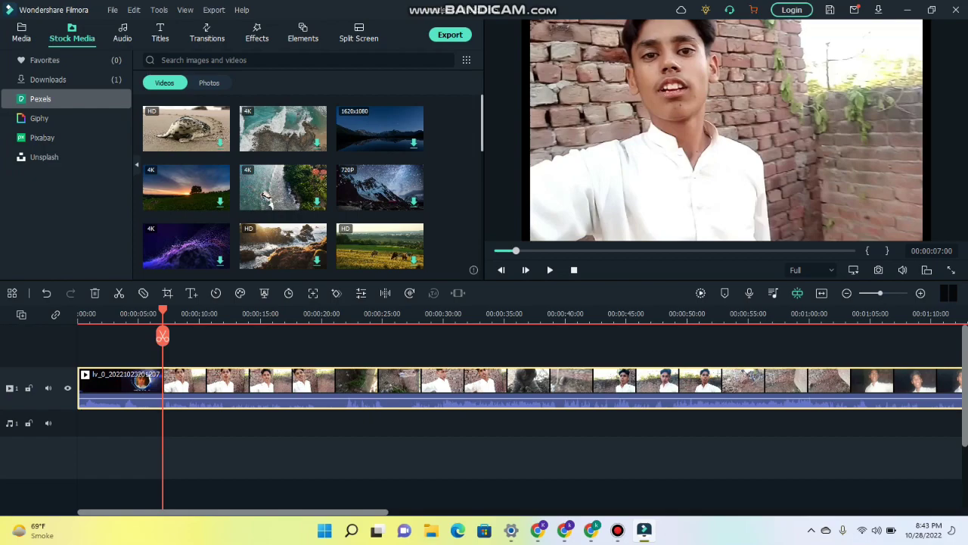
{"action": "scroll", "coordinate": [312, 187], "scroll_direction": "down", "scroll_amount": 3}
{"action": "scroll", "coordinate": [313, 187], "scroll_direction": "up", "scroll_amount": 3}
{"action": "left_click", "coordinate": [47, 79]}
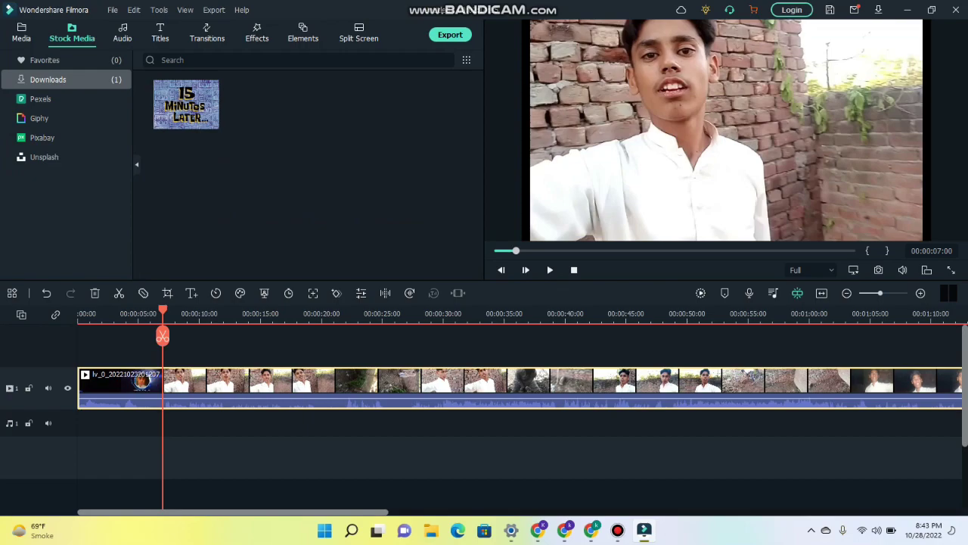
Move the playhead to 00:00:09:16 and play the video to around 20 seconds
{"action": "left_click_drag", "start_coordinate": [163, 336], "coordinate": [194, 336]}
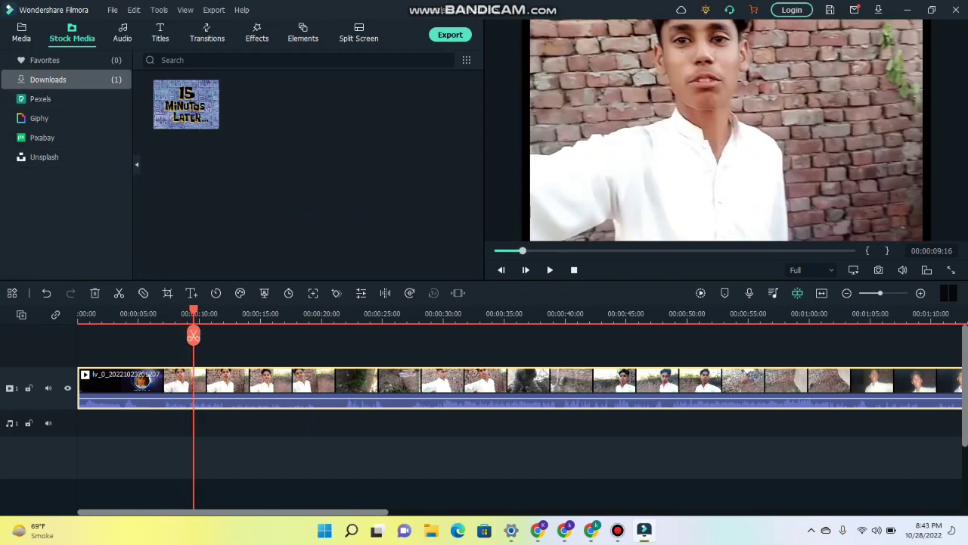
{"action": "left_click", "coordinate": [550, 270]}
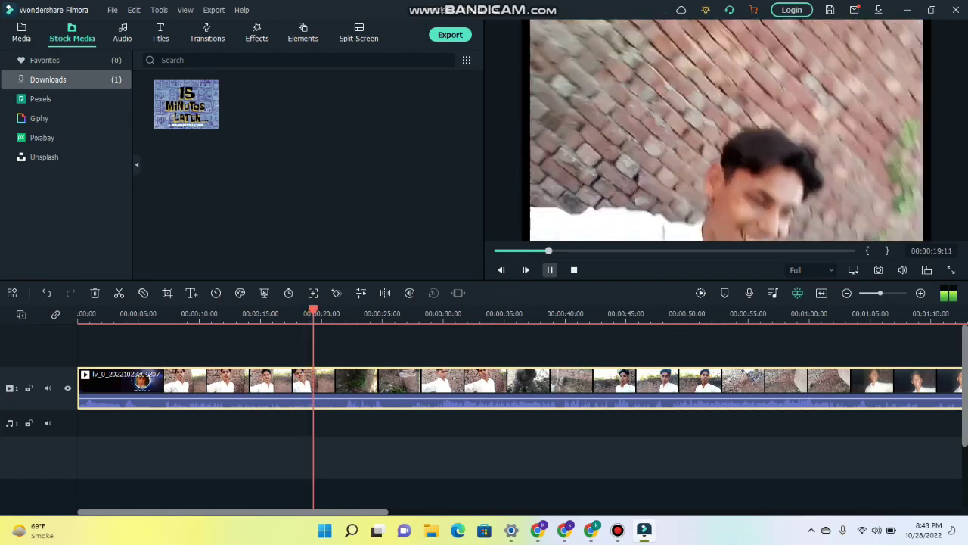
{"action": "key", "text": "space"}
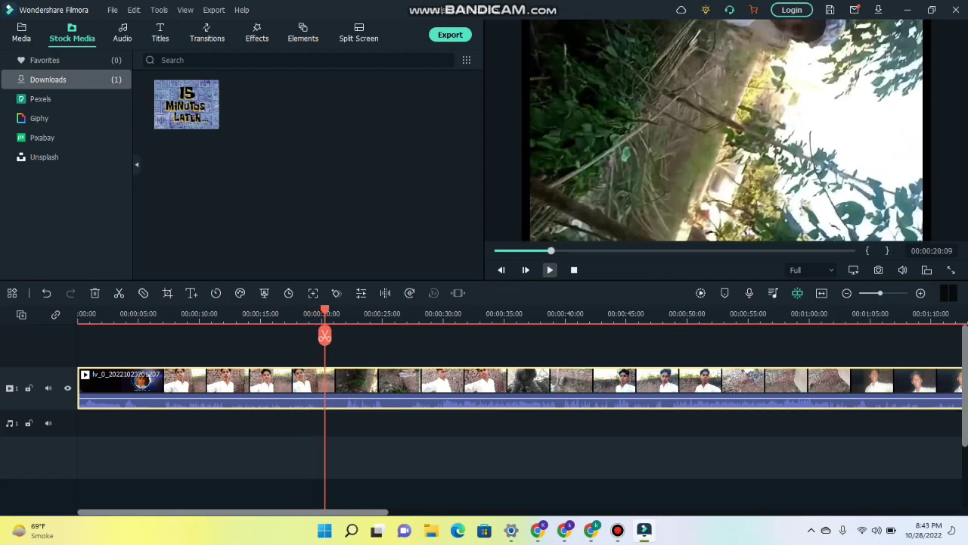
{"action": "key", "text": "space"}
{"action": "key", "text": "space"}
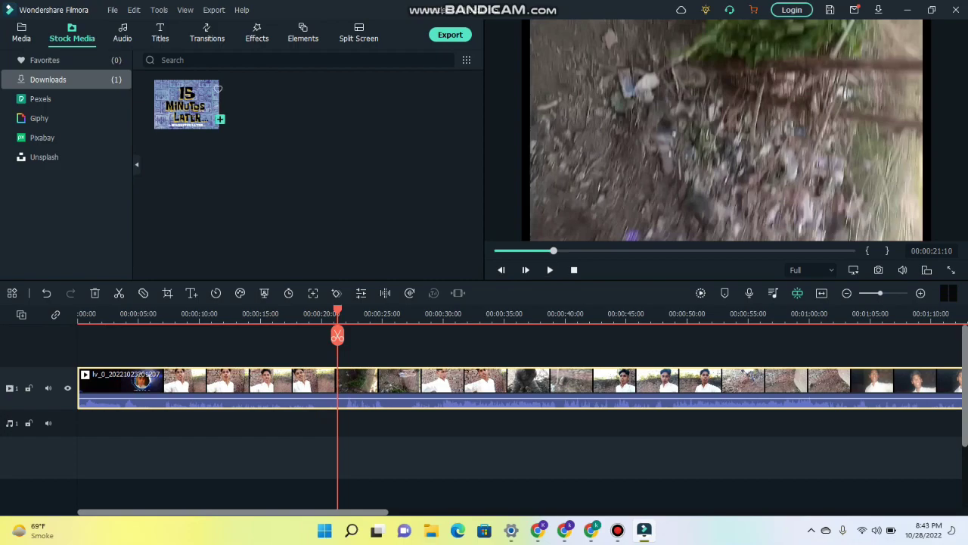
Insert the '15 Minutes Later' card at the playhead, preview it, then delete it
{"action": "left_click", "coordinate": [220, 118]}
{"action": "left_click_drag", "start_coordinate": [352, 388], "coordinate": [341, 388]}
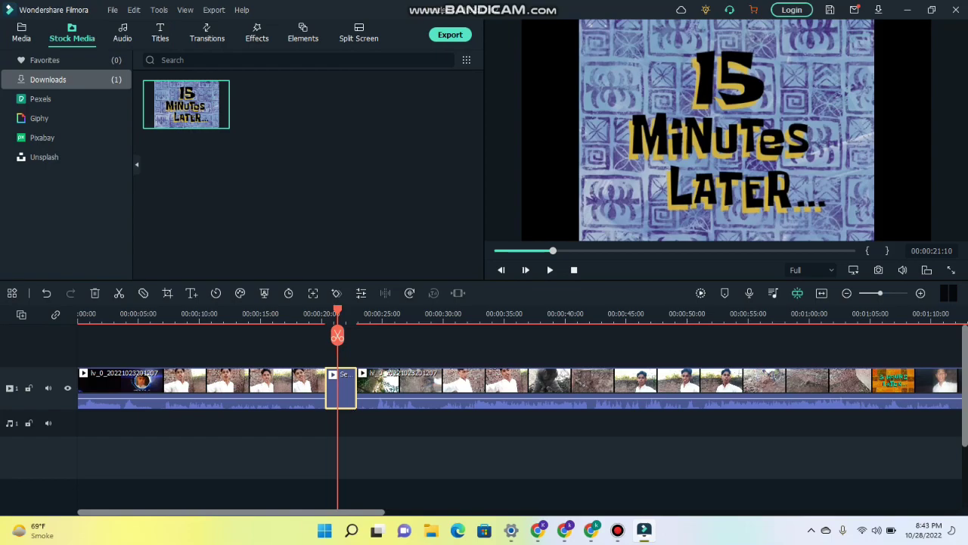
{"action": "left_click", "coordinate": [325, 313]}
{"action": "left_click_drag", "start_coordinate": [325, 335], "coordinate": [312, 335]}
{"action": "left_click", "coordinate": [550, 270]}
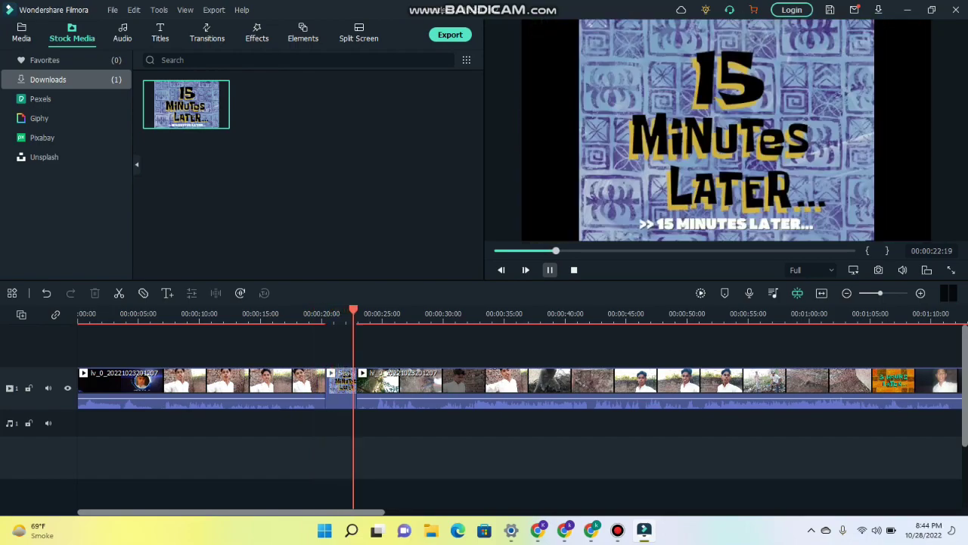
{"action": "key", "text": "space"}
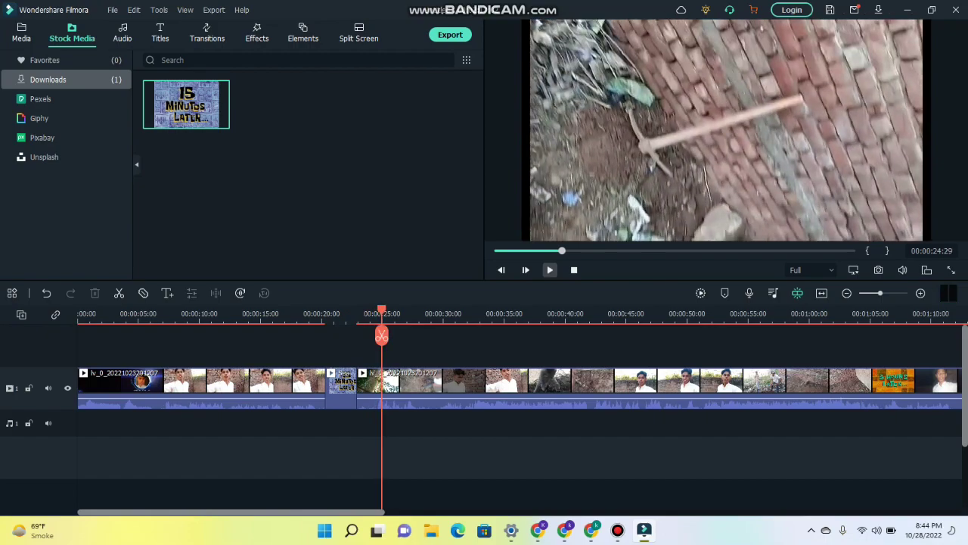
{"action": "left_click", "coordinate": [340, 386]}
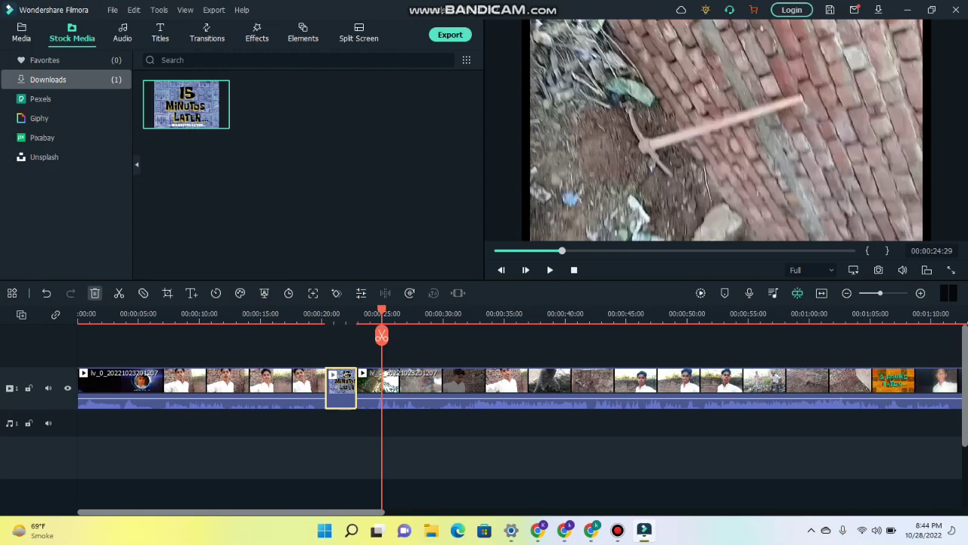
{"action": "key", "text": "Delete"}
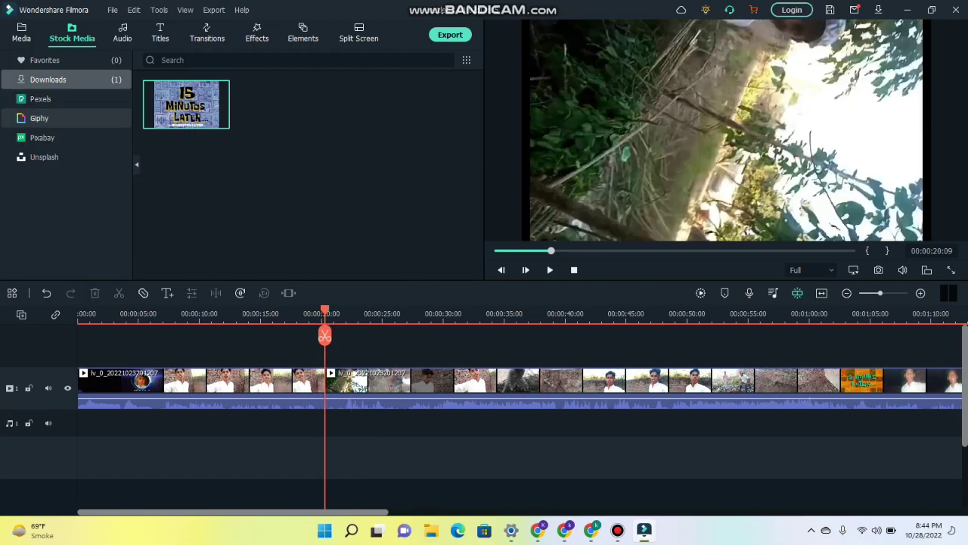
Add the 'Manos Mars - The Tunning' track as background music and play to check it
{"action": "left_click", "coordinate": [38, 118]}
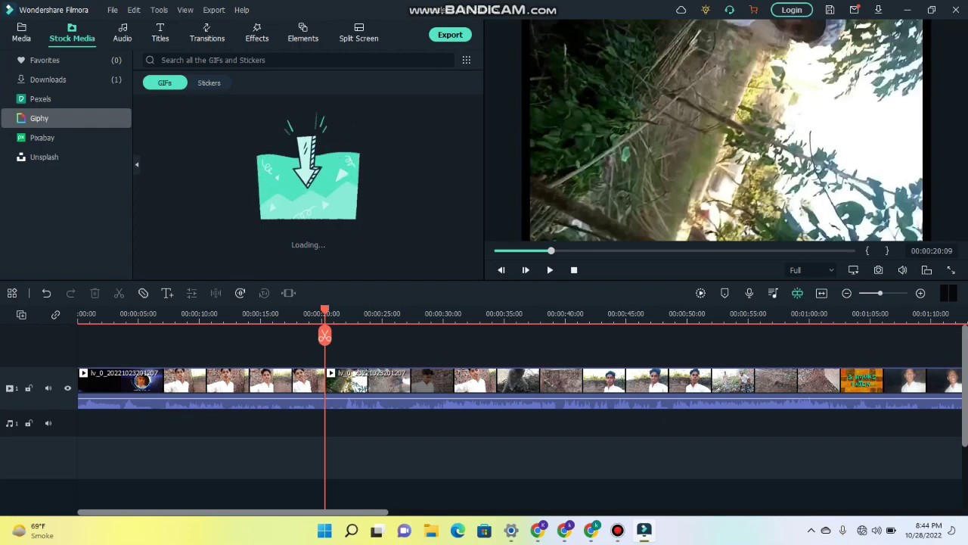
{"action": "left_click", "coordinate": [122, 33]}
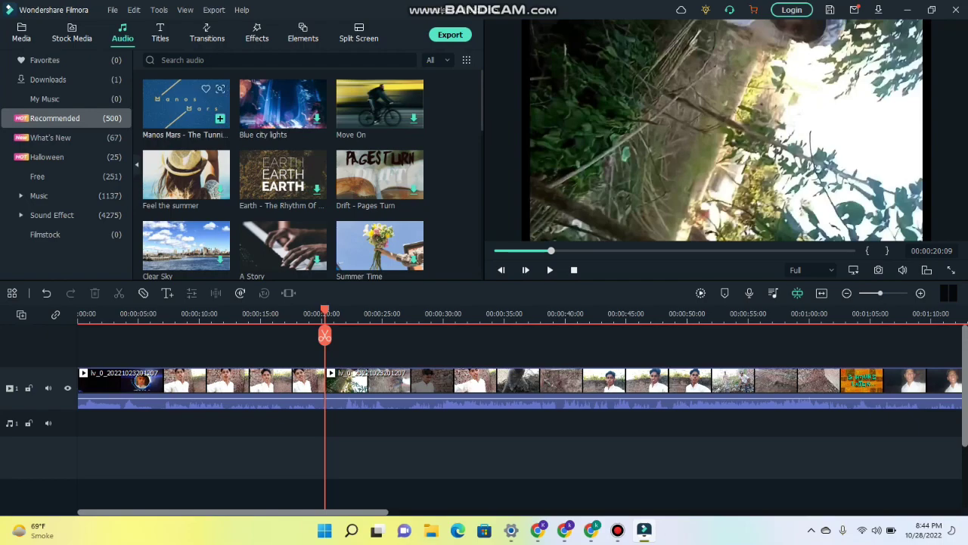
{"action": "left_click_drag", "start_coordinate": [185, 102], "coordinate": [114, 422]}
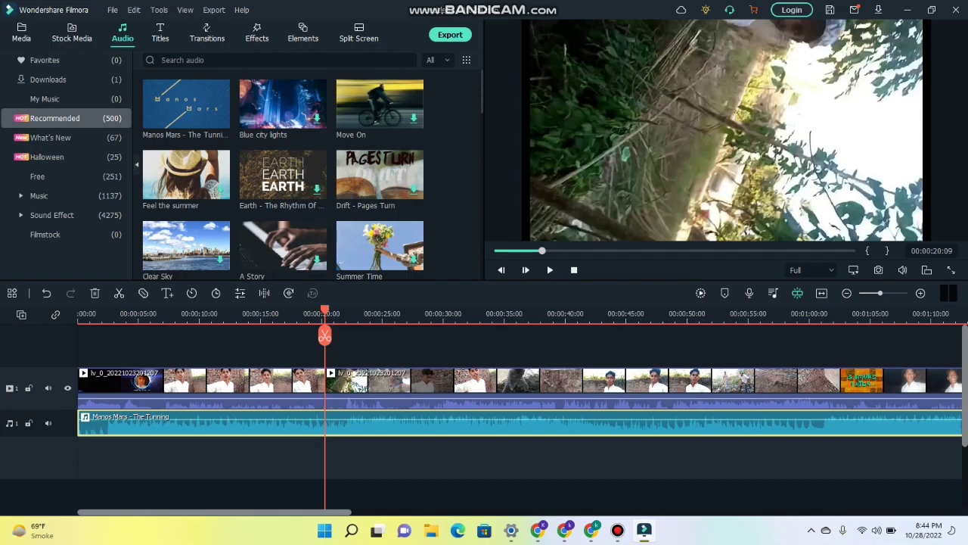
{"action": "left_click", "coordinate": [550, 269]}
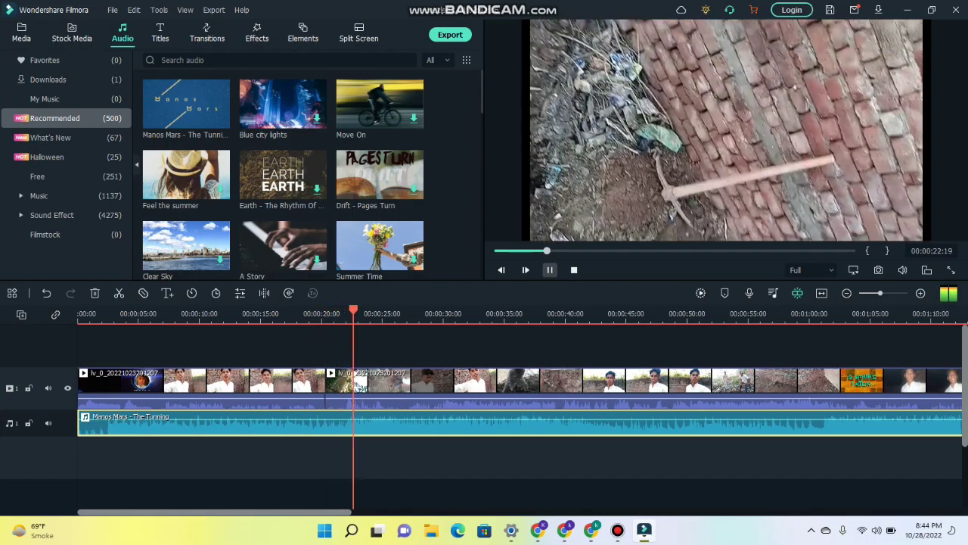
{"action": "key", "text": "space"}
{"action": "left_click", "coordinate": [72, 32]}
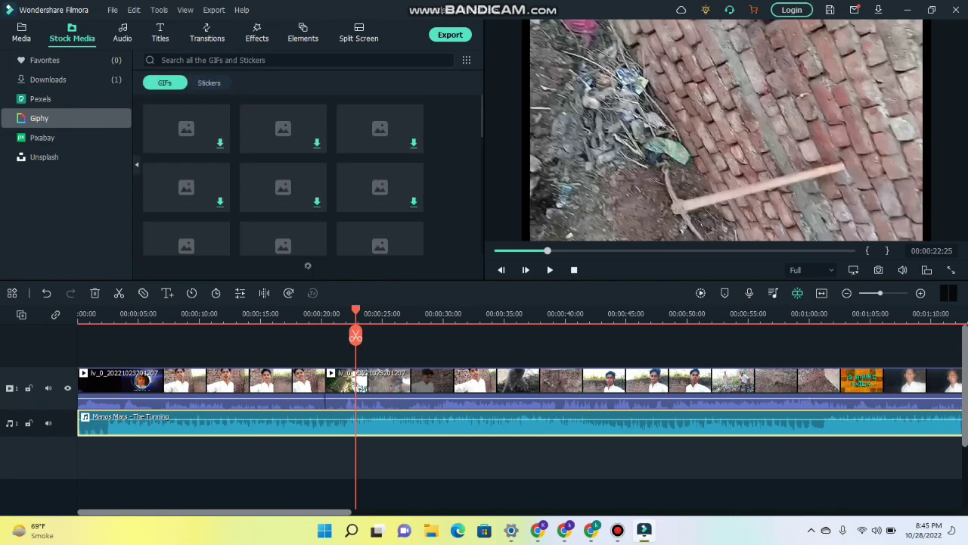
Search Giphy GIFs for '5 HOURS LATER' and scroll through the results
{"action": "left_click", "coordinate": [302, 60]}
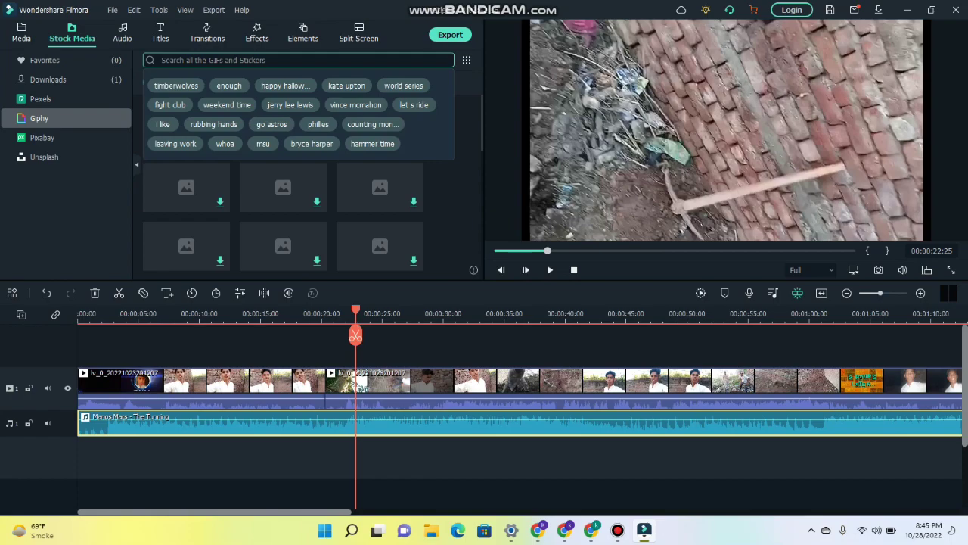
{"action": "type", "text": "5 HOURS LATER"}
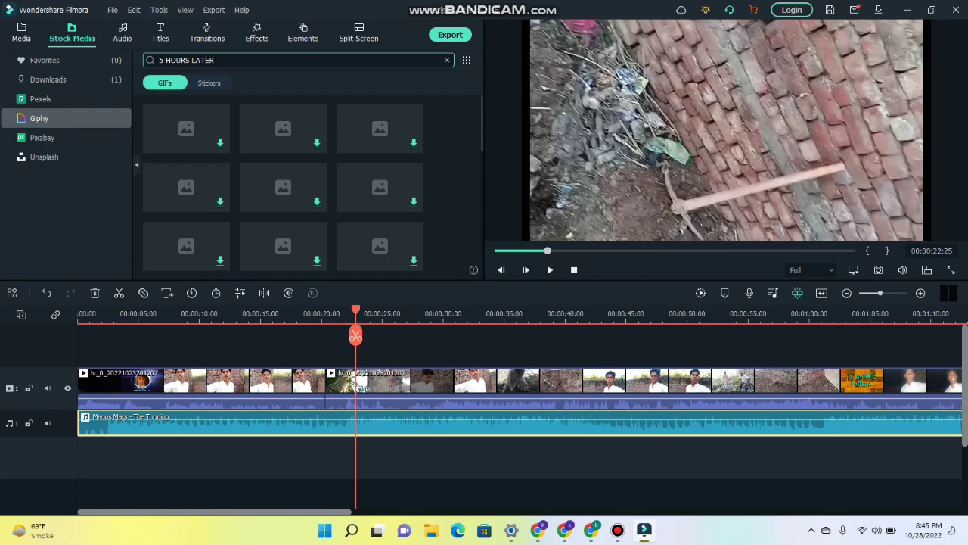
{"action": "key", "text": "Return"}
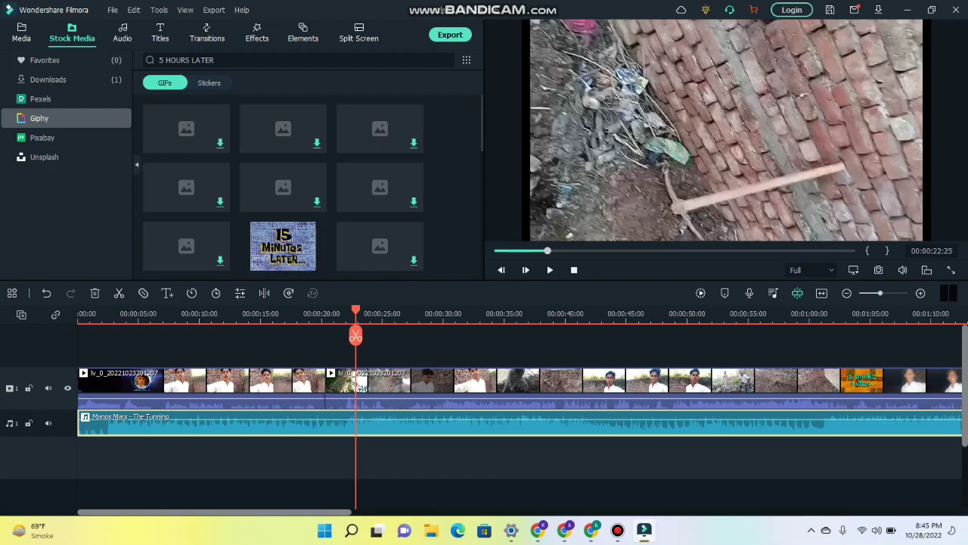
{"action": "scroll", "coordinate": [314, 187], "scroll_direction": "down", "scroll_amount": 3}
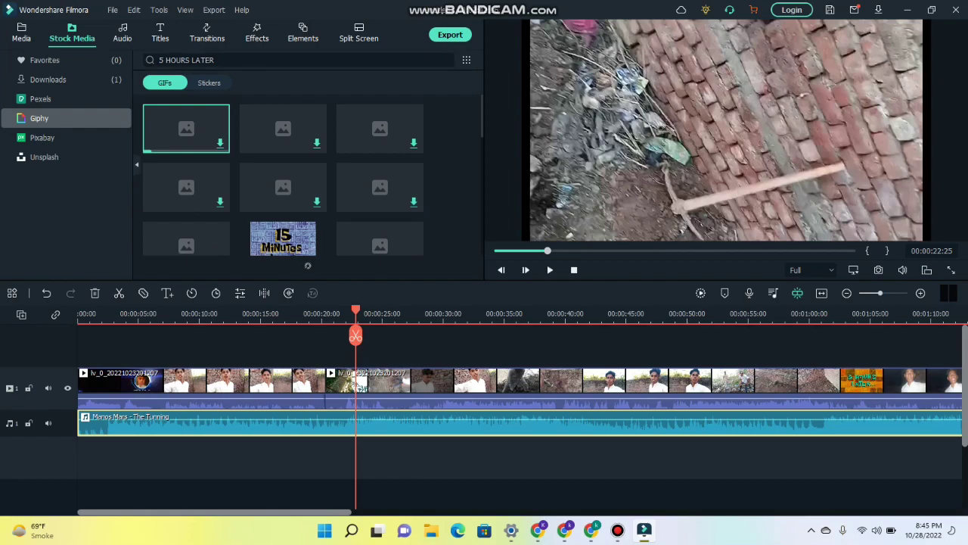
{"action": "left_click", "coordinate": [159, 32]}
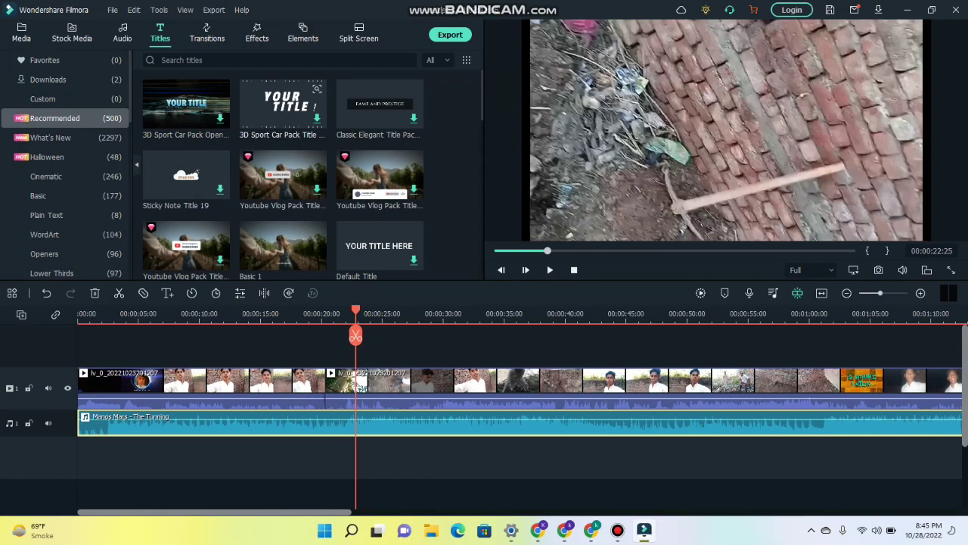
Download the 3D Sport Car Pack title and check it among the downloaded titles
{"action": "left_click", "coordinate": [186, 104]}
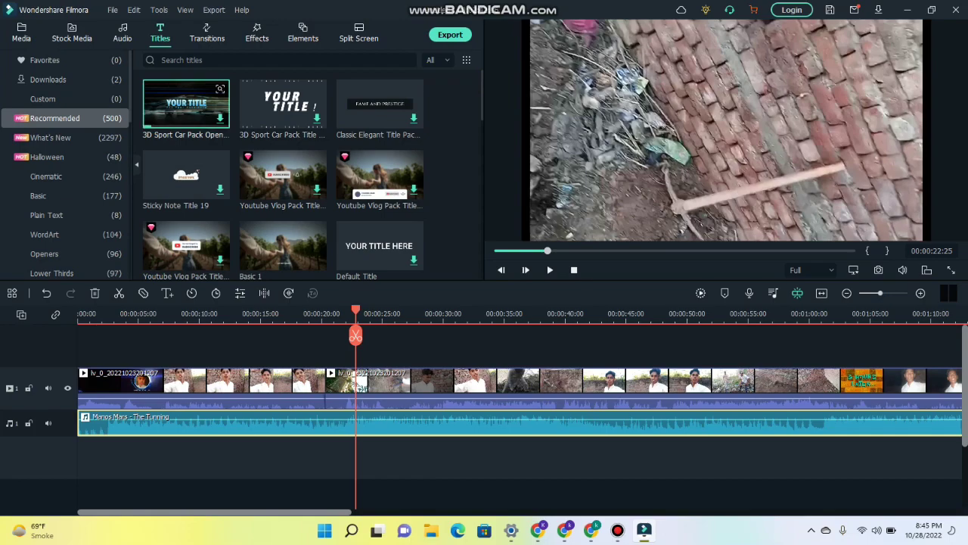
{"action": "left_click", "coordinate": [48, 79]}
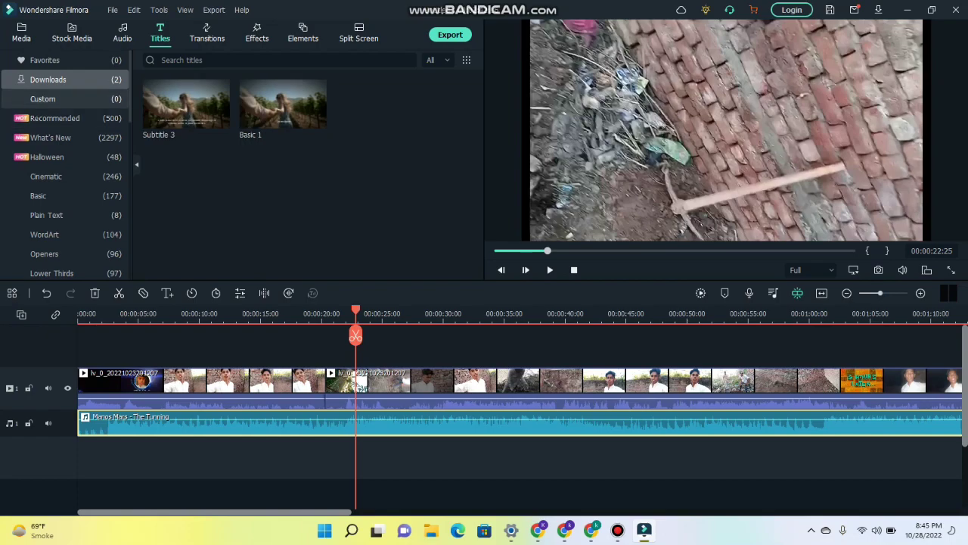
{"action": "left_click", "coordinate": [53, 118]}
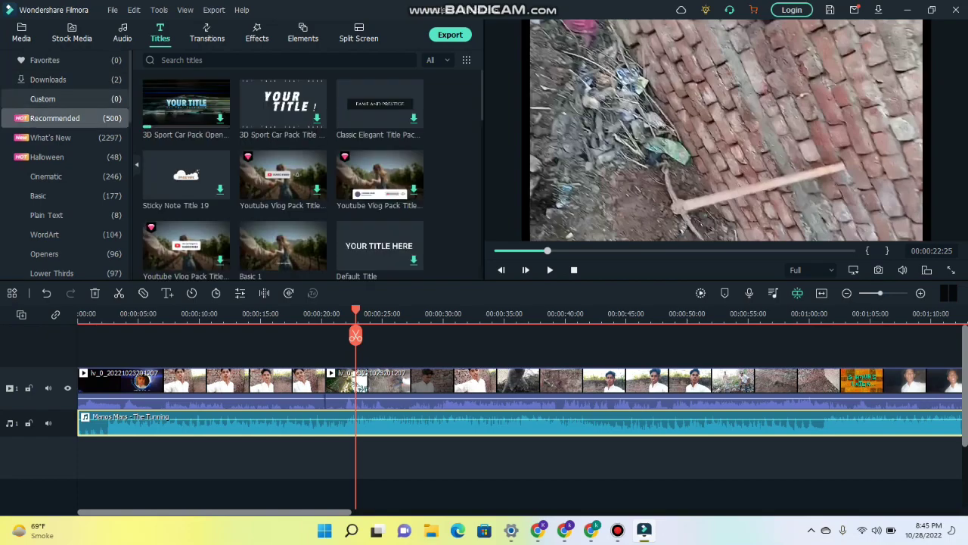
{"action": "left_click", "coordinate": [207, 32]}
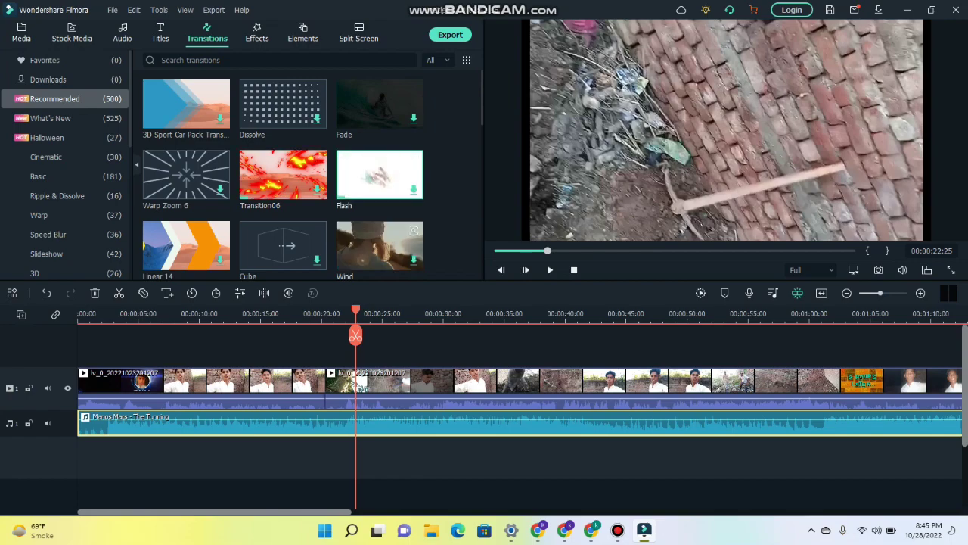
Scroll through the Recommended transitions, then switch to the Effects library
{"action": "scroll", "coordinate": [283, 175], "scroll_direction": "down", "scroll_amount": 1}
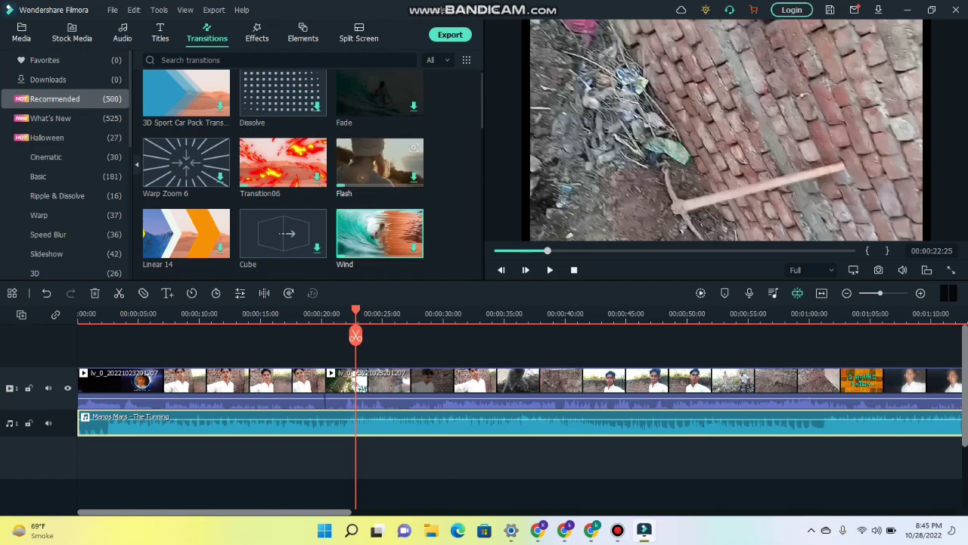
{"action": "left_click", "coordinate": [257, 33]}
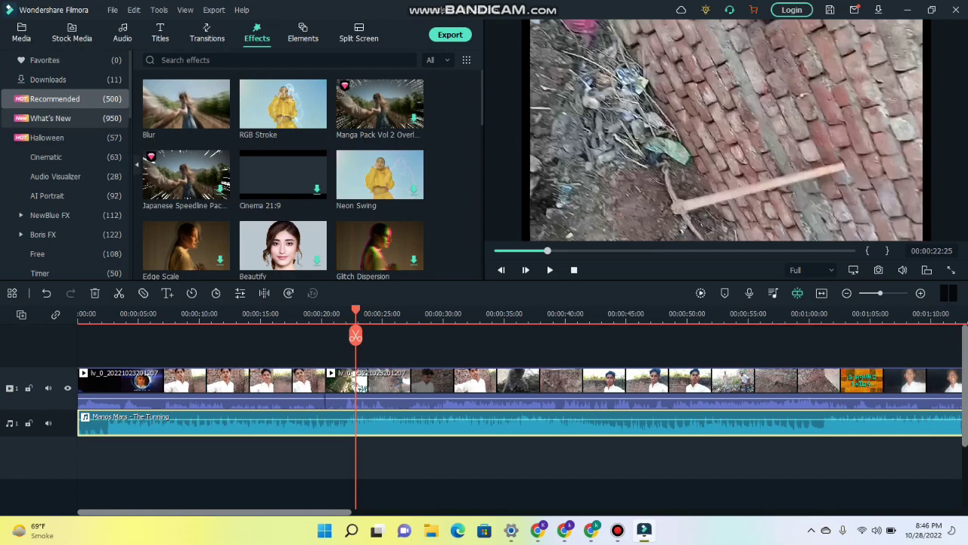
Drag the downloaded Chromatic Aberration effect onto the first selfie clip
{"action": "left_click", "coordinate": [50, 118]}
{"action": "left_click", "coordinate": [55, 99]}
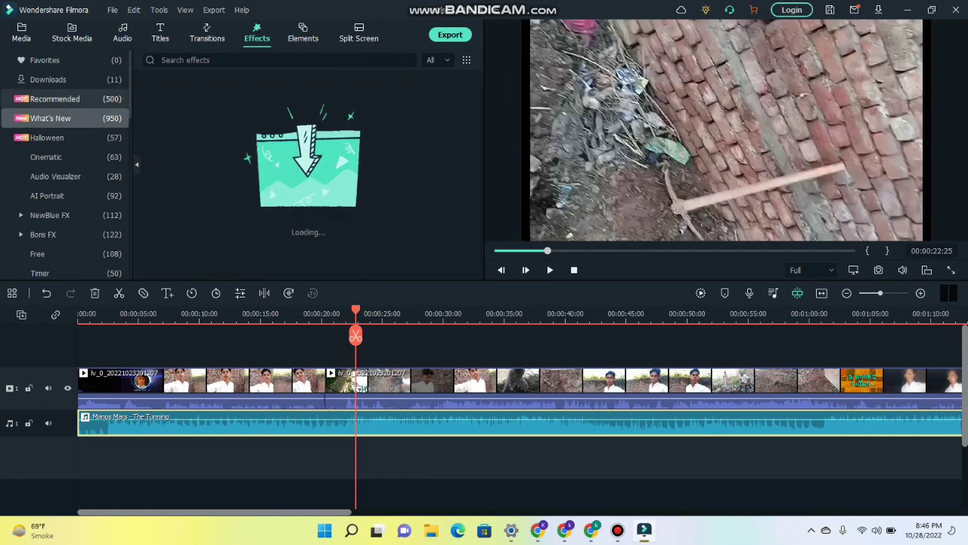
{"action": "left_click", "coordinate": [48, 79]}
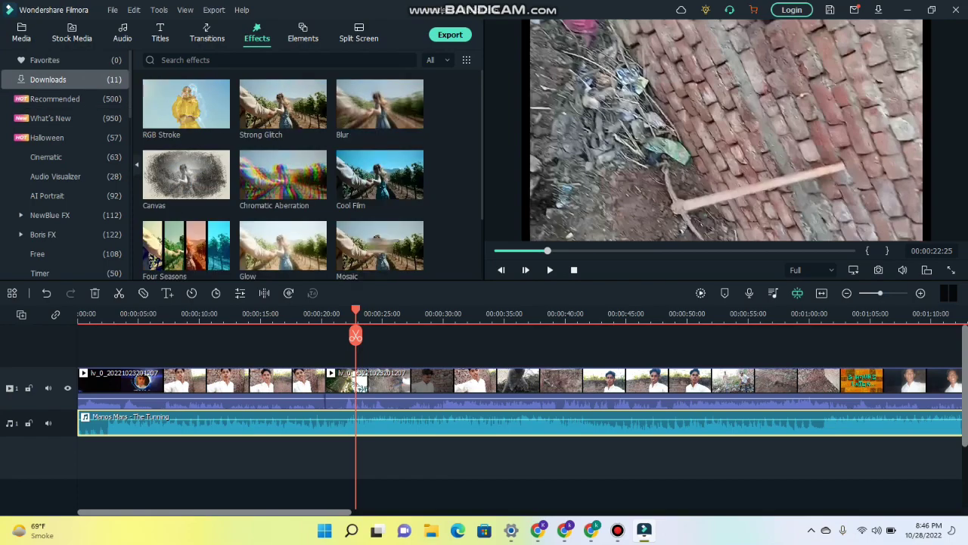
{"action": "mouse_move", "coordinate": [283, 174]}
{"action": "left_click_drag", "start_coordinate": [283, 174], "coordinate": [303, 382]}
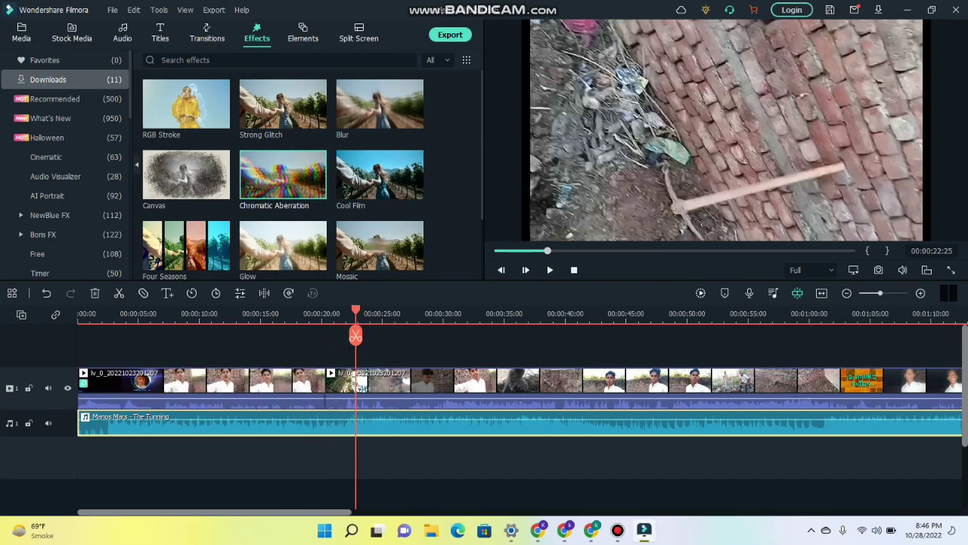
Play the video from the start to about 10 seconds and dismiss the network warning
{"action": "left_click_drag", "start_coordinate": [356, 335], "coordinate": [85, 335]}
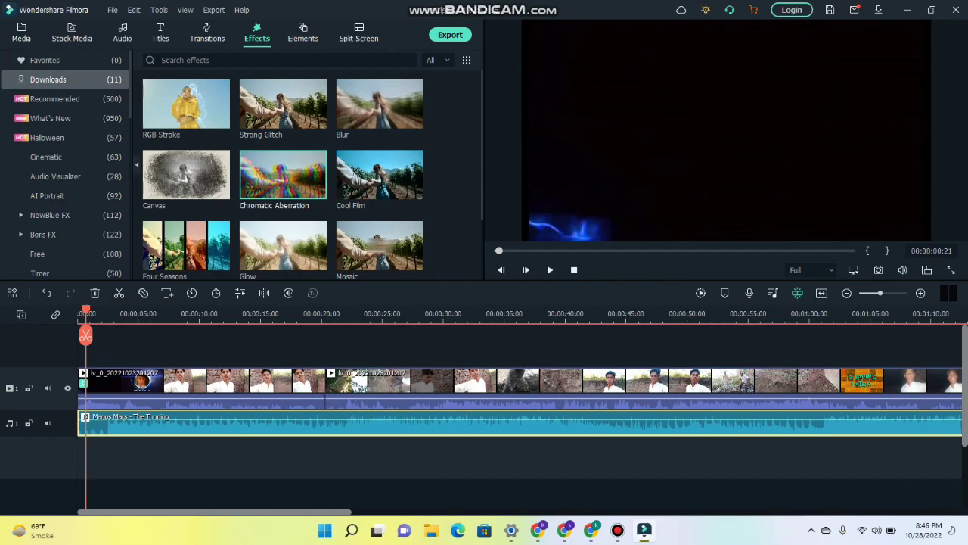
{"action": "left_click", "coordinate": [550, 270]}
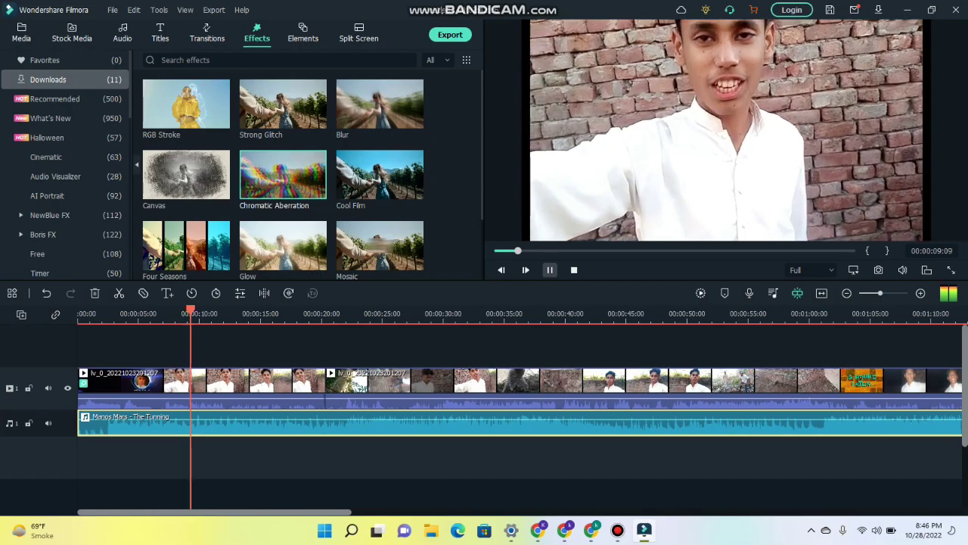
{"action": "left_click", "coordinate": [550, 269]}
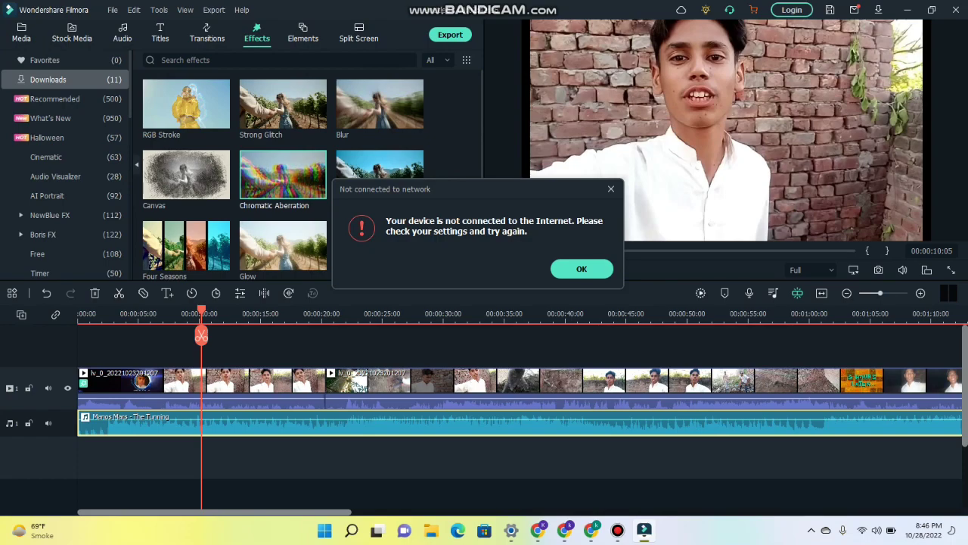
{"action": "left_click", "coordinate": [611, 188]}
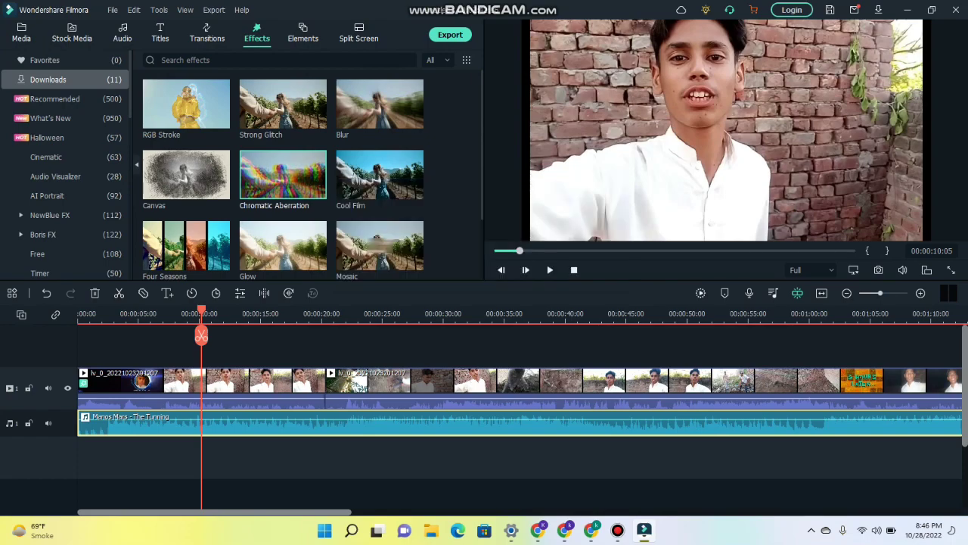
{"action": "scroll", "coordinate": [283, 174], "scroll_direction": "down", "scroll_amount": 2}
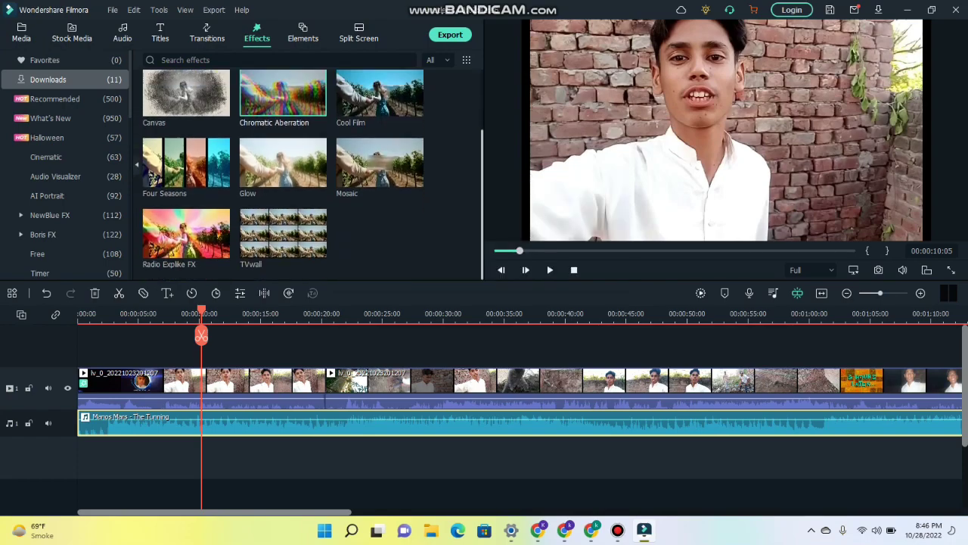
Drop another effect onto the first selfie clip and preview it
{"action": "left_click_drag", "start_coordinate": [185, 233], "coordinate": [227, 382]}
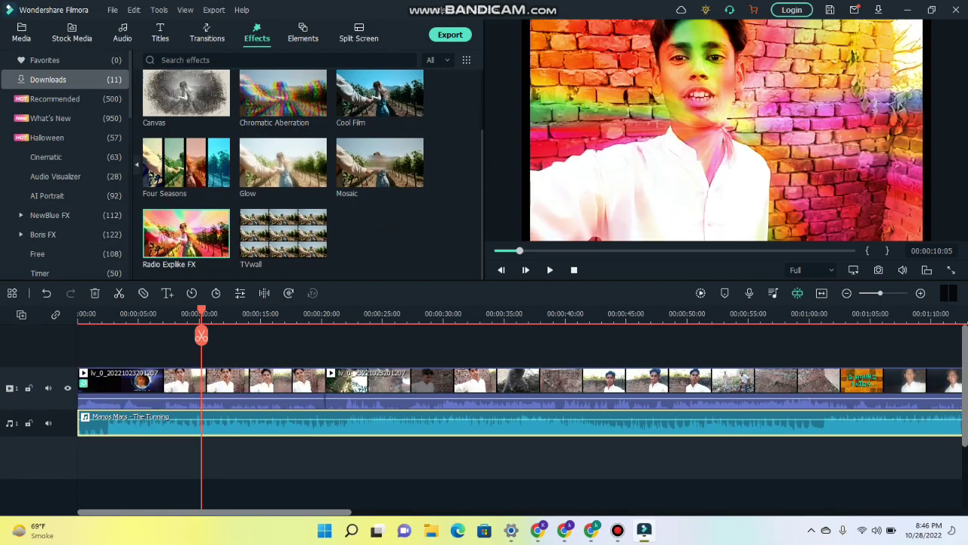
{"action": "left_click", "coordinate": [550, 269]}
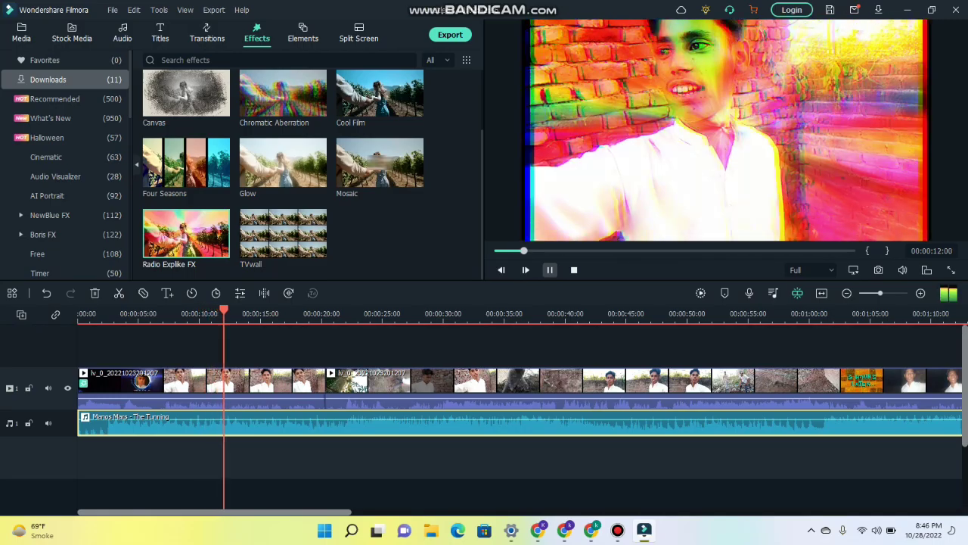
{"action": "key", "text": "space"}
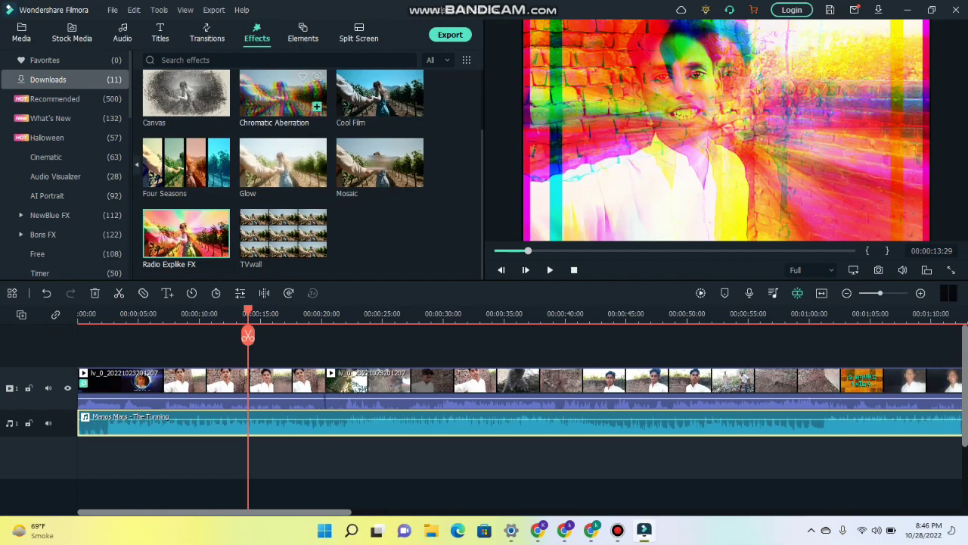
Apply the Four Seasons effect to the first clip and preview the result
{"action": "mouse_move", "coordinate": [217, 147]}
{"action": "left_click_drag", "start_coordinate": [217, 147], "coordinate": [204, 378]}
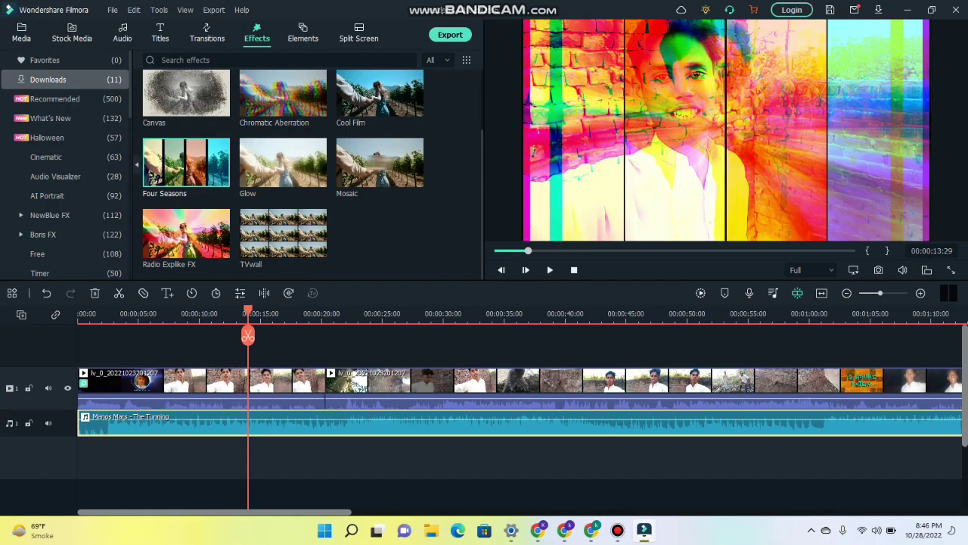
{"action": "left_click", "coordinate": [550, 269]}
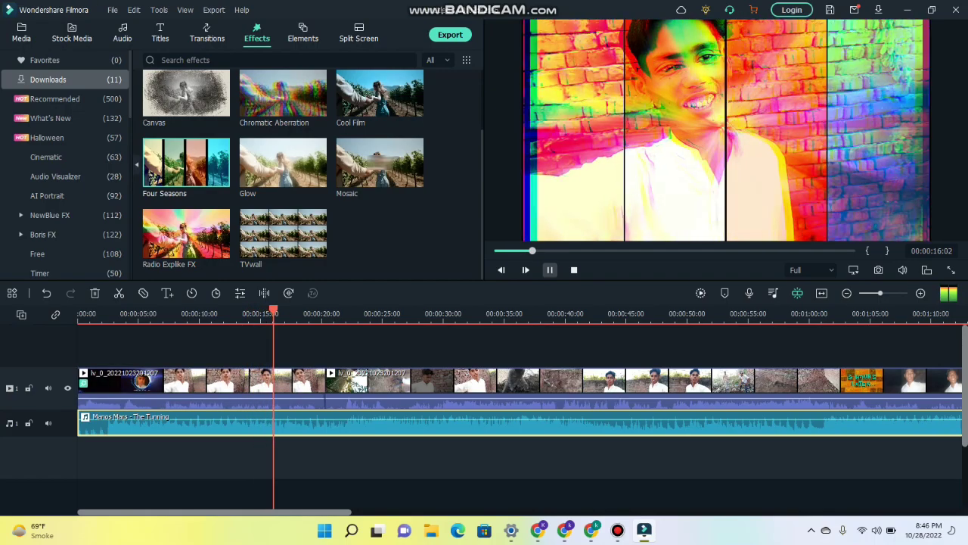
{"action": "left_click", "coordinate": [550, 270]}
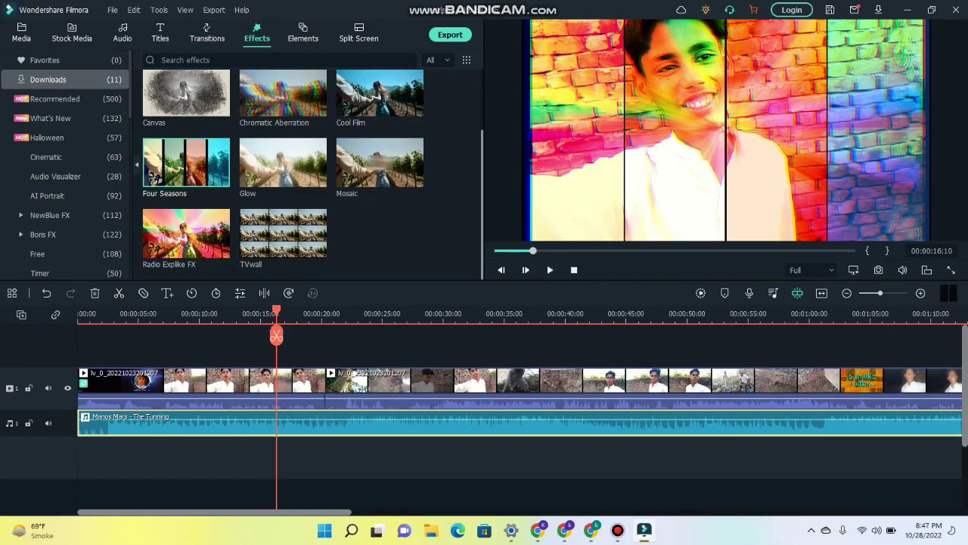
Add the RGB Stroke effect to the first clip, preview it, then show Recommended effects
{"action": "scroll", "coordinate": [310, 174], "scroll_direction": "up", "scroll_amount": 1}
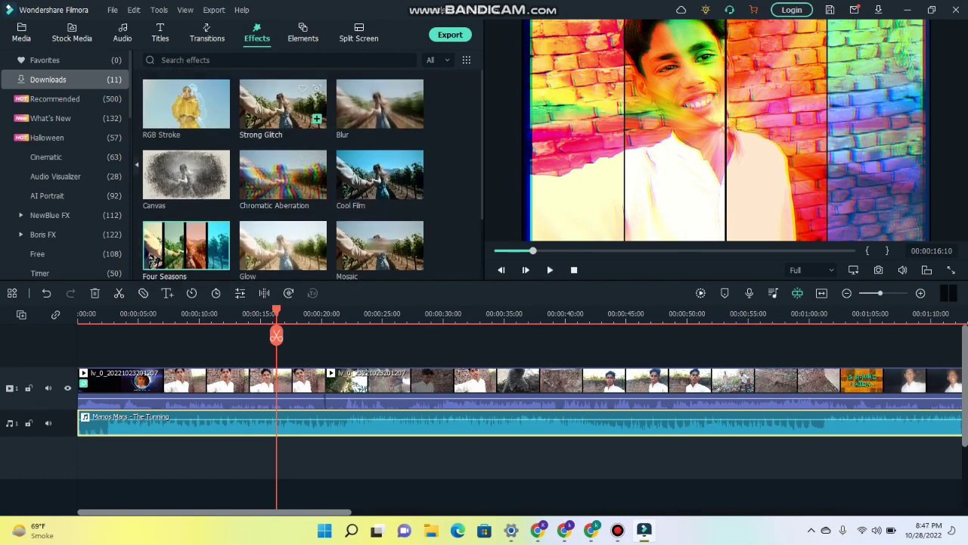
{"action": "left_click_drag", "start_coordinate": [186, 103], "coordinate": [200, 382]}
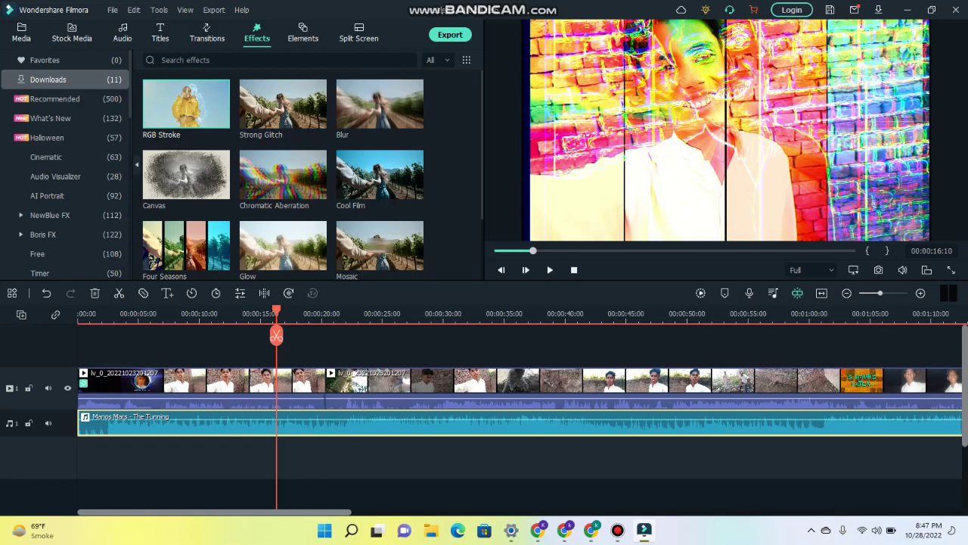
{"action": "left_click", "coordinate": [550, 270]}
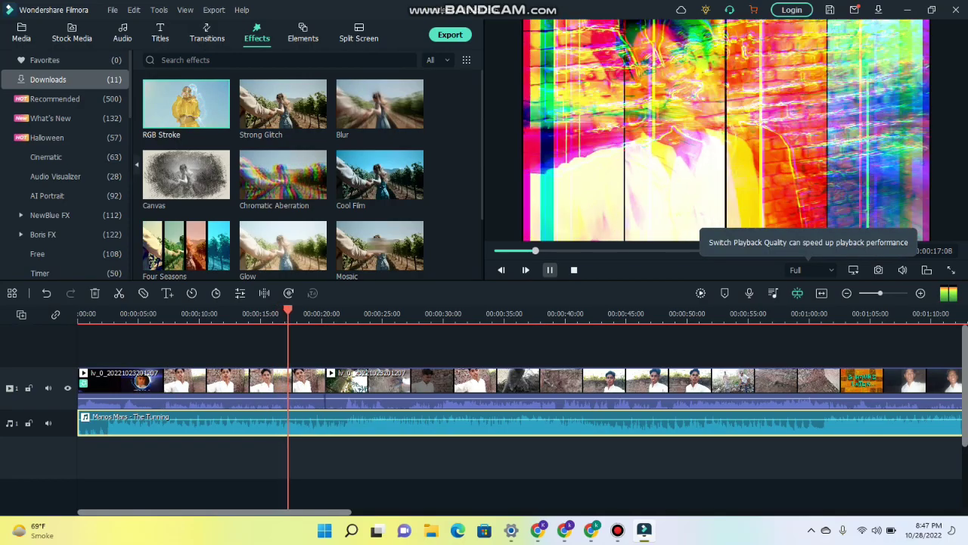
{"action": "left_click", "coordinate": [550, 270]}
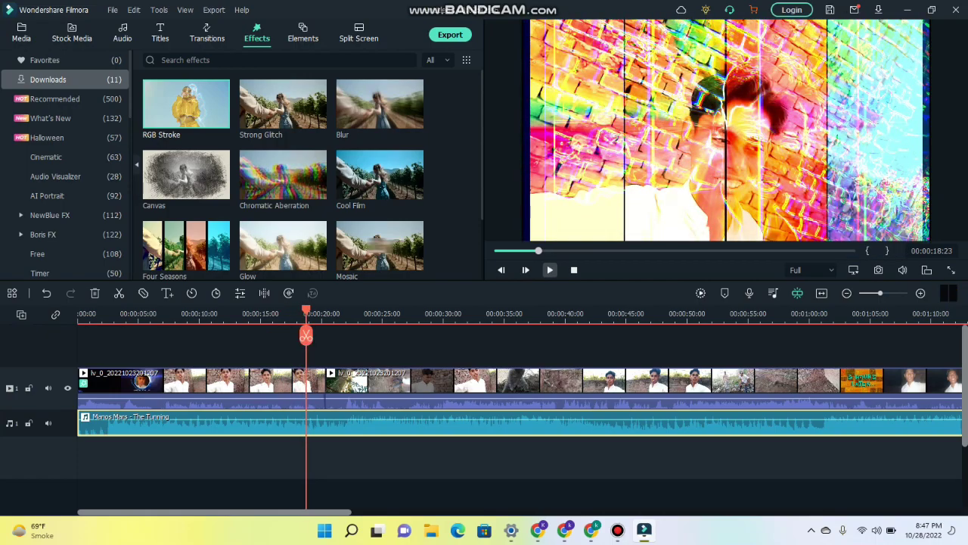
{"action": "left_click", "coordinate": [55, 99]}
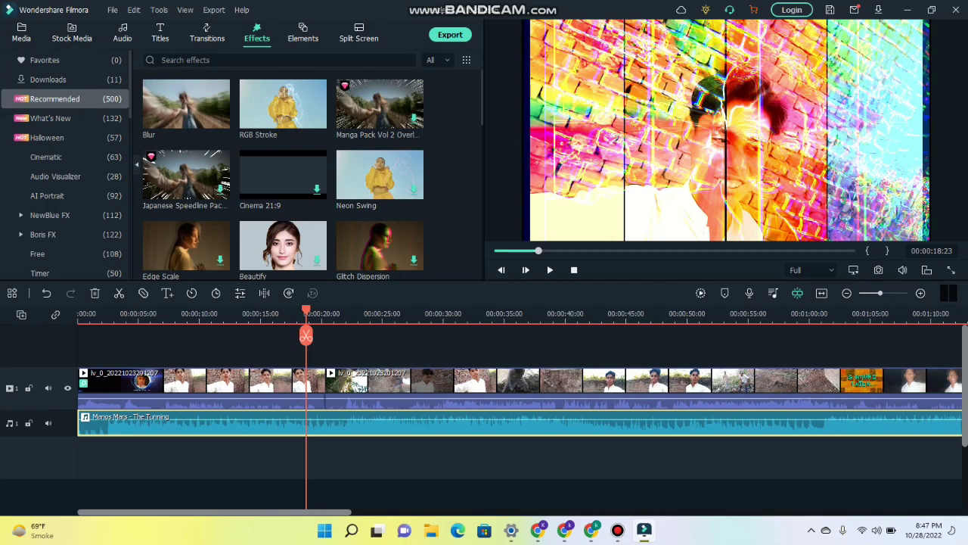
Download the Superheroes Cinematic fiery ring element from the Elements library
{"action": "left_click", "coordinate": [303, 33]}
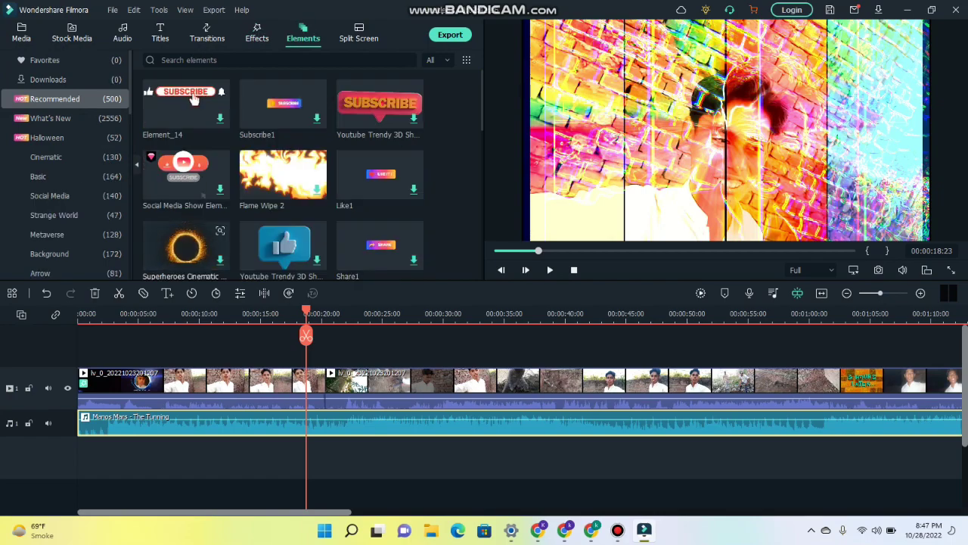
{"action": "left_click_drag", "start_coordinate": [186, 246], "coordinate": [106, 386]}
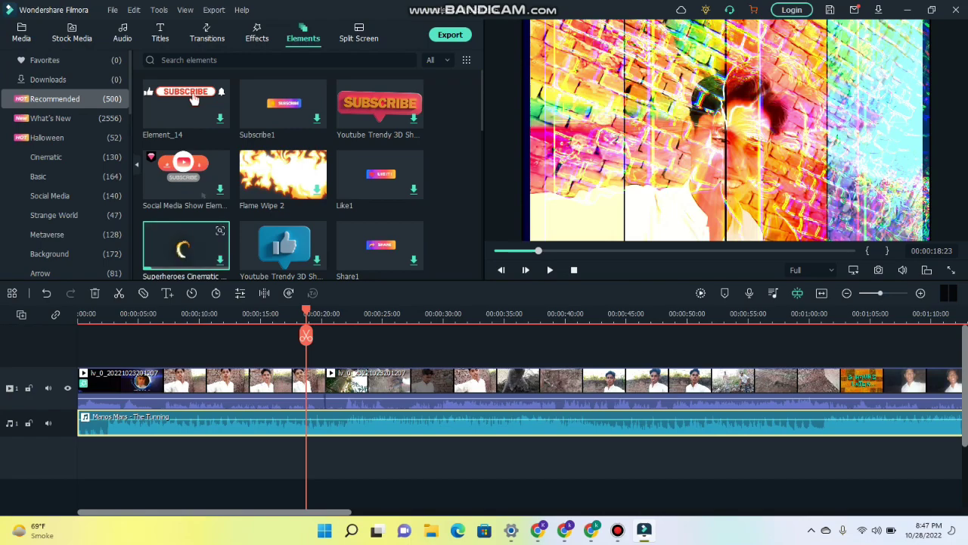
{"action": "scroll", "coordinate": [195, 98], "scroll_direction": "down", "scroll_amount": 1}
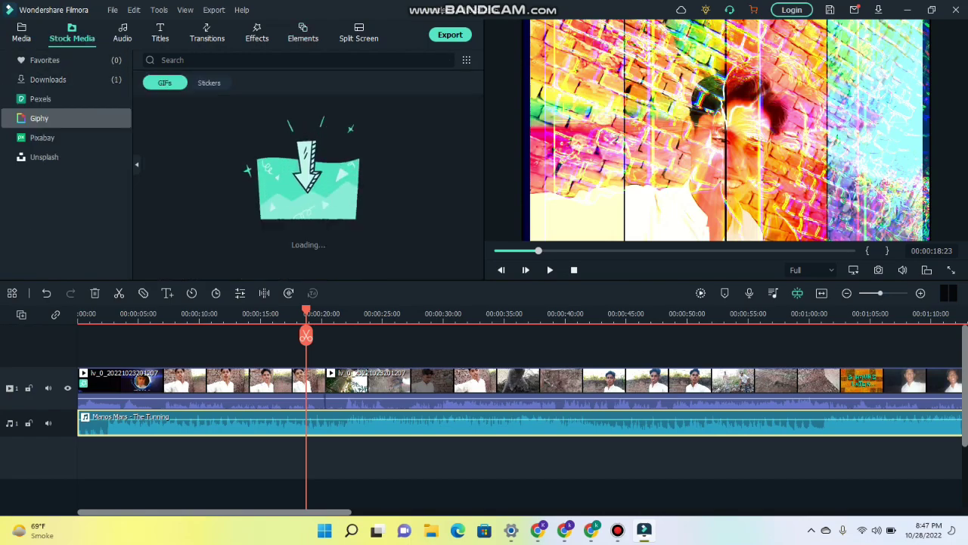
Browse the Audio library and Stock Media's Giphy GIFs, then pause the screen recording
{"action": "left_click", "coordinate": [122, 33]}
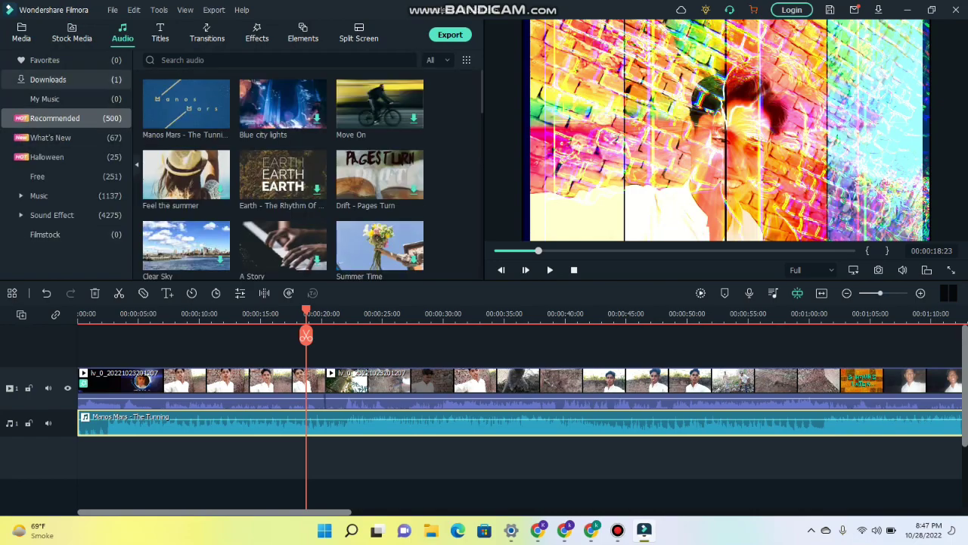
{"action": "left_click", "coordinate": [72, 33]}
{"action": "left_click", "coordinate": [47, 79]}
{"action": "left_click", "coordinate": [39, 118]}
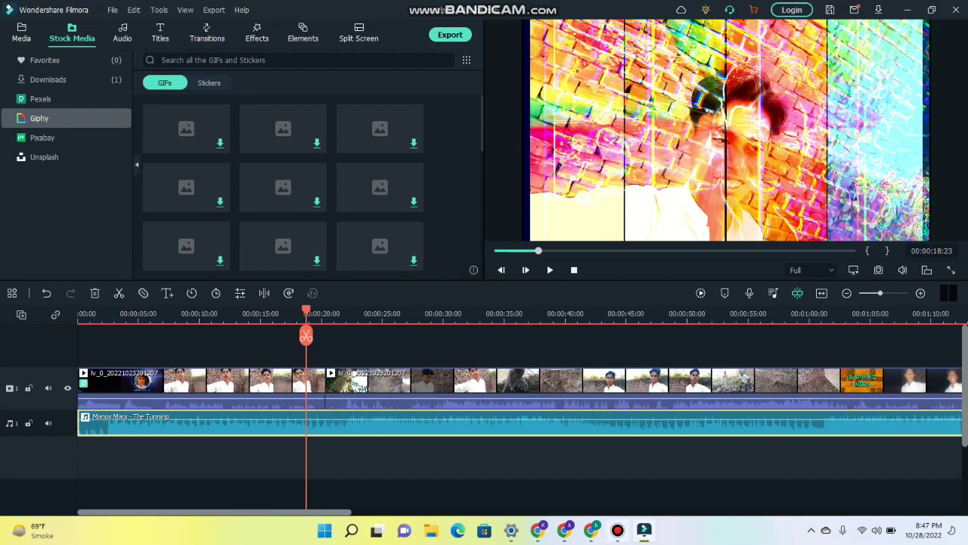
{"action": "left_click", "coordinate": [617, 530]}
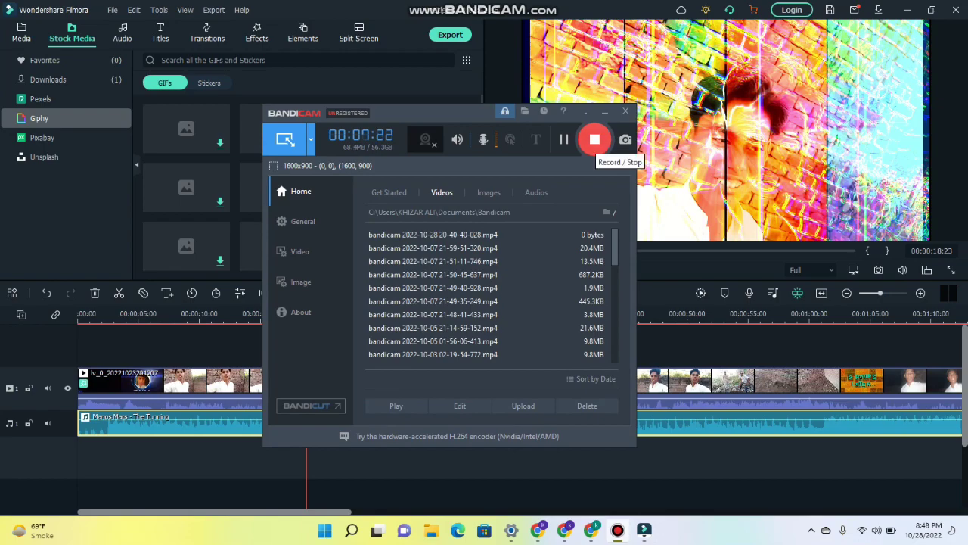
{"action": "left_click", "coordinate": [594, 139]}
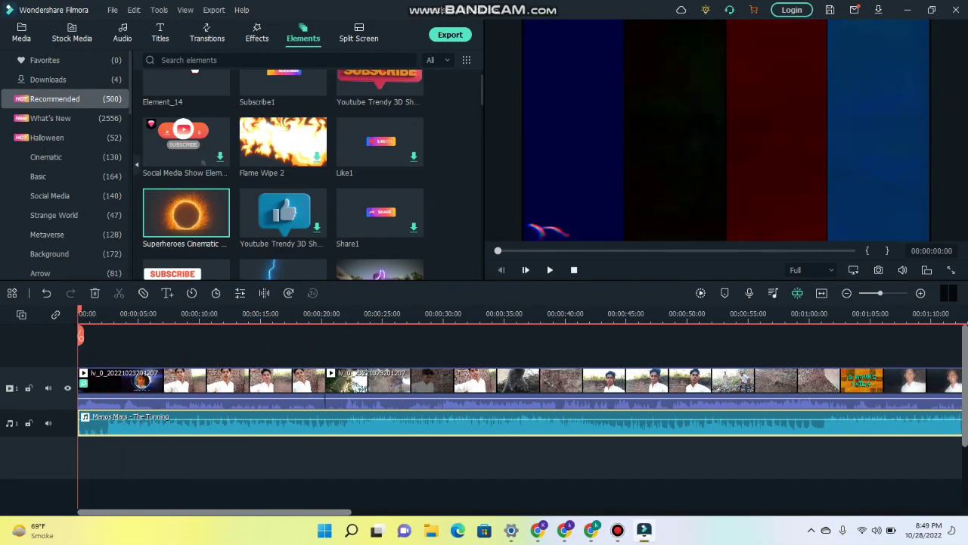
Put the Superheroes Cinematic fiery ring at the timeline start and preview it to 00:00:08:00
{"action": "left_click_drag", "start_coordinate": [186, 213], "coordinate": [139, 386]}
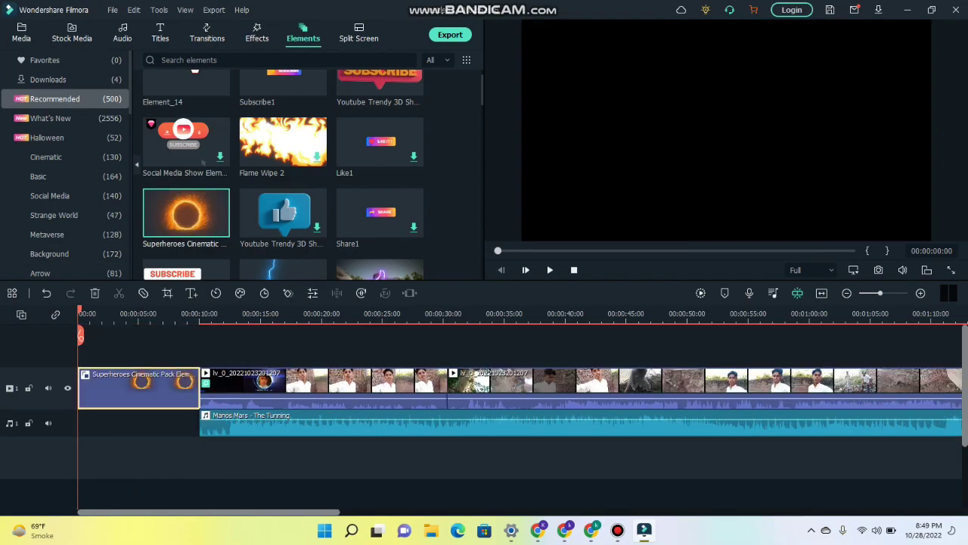
{"action": "left_click", "coordinate": [550, 270]}
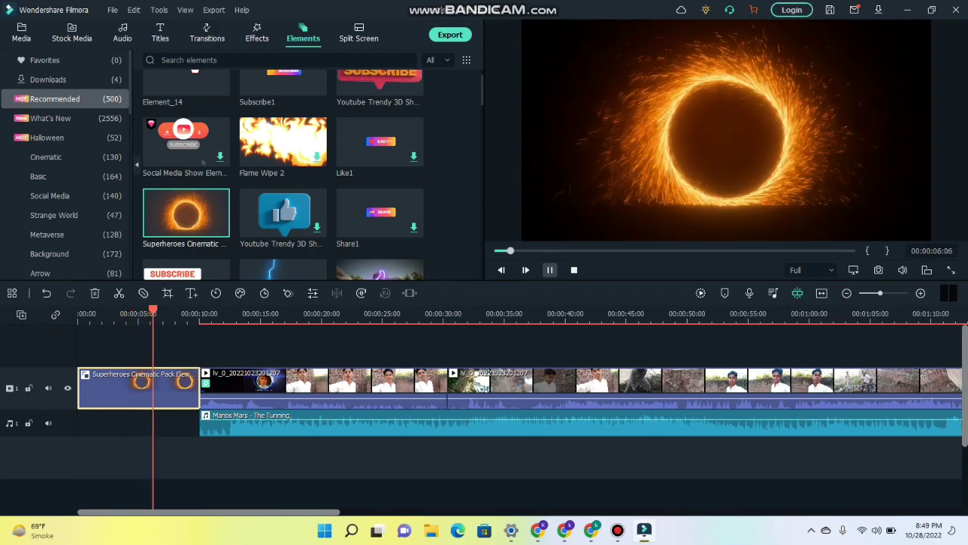
{"action": "key", "text": "space"}
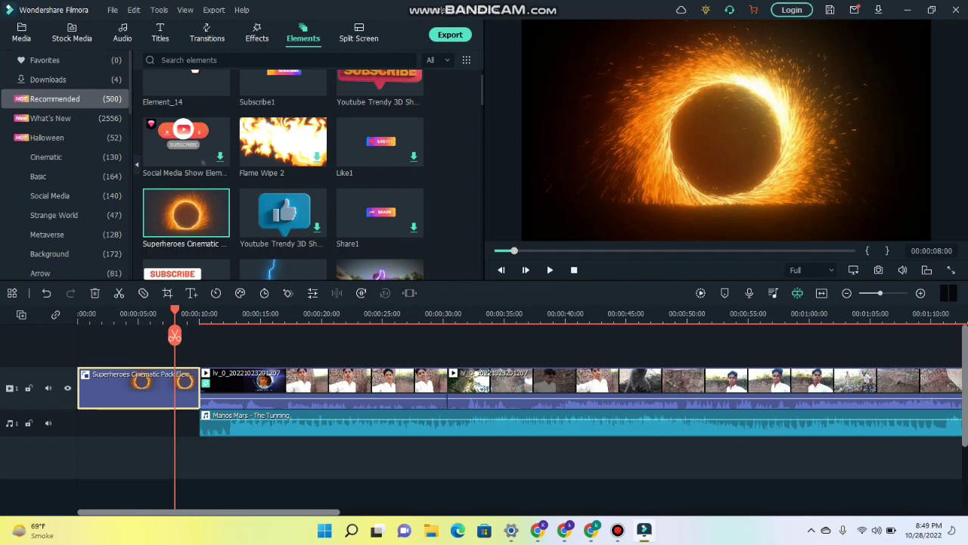
Look through the Stock Media, Effects and Transitions libraries, then return to Project Media
{"action": "left_click", "coordinate": [72, 33]}
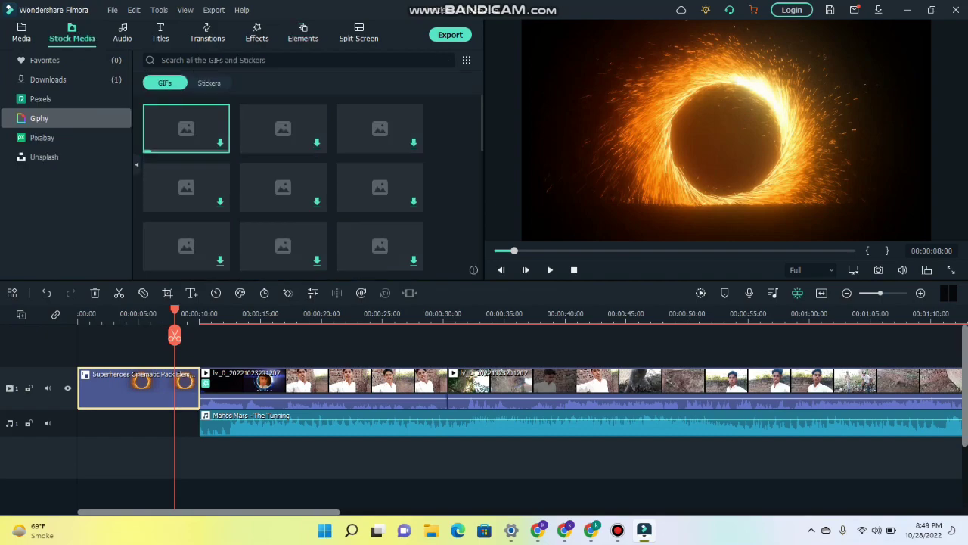
{"action": "left_click", "coordinate": [256, 32]}
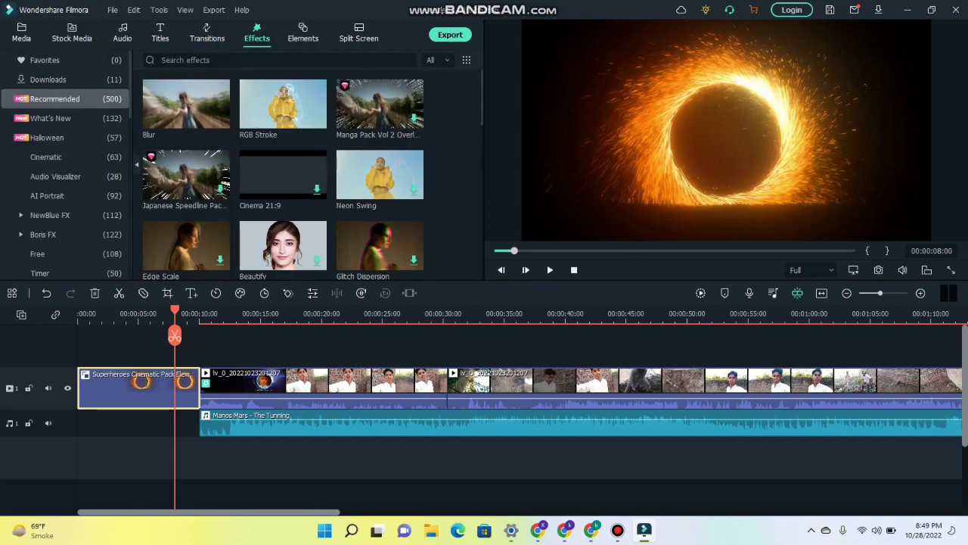
{"action": "left_click", "coordinate": [207, 32]}
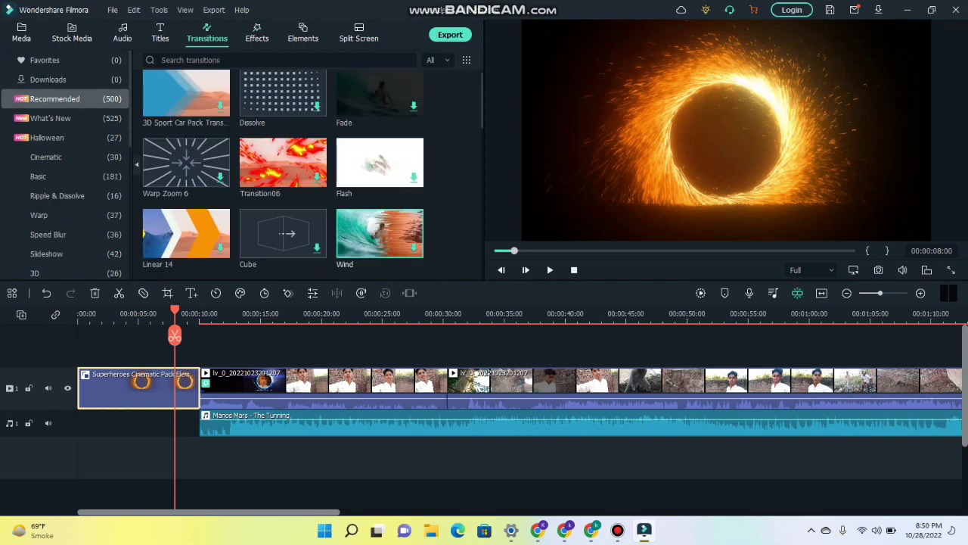
{"action": "left_click", "coordinate": [21, 32]}
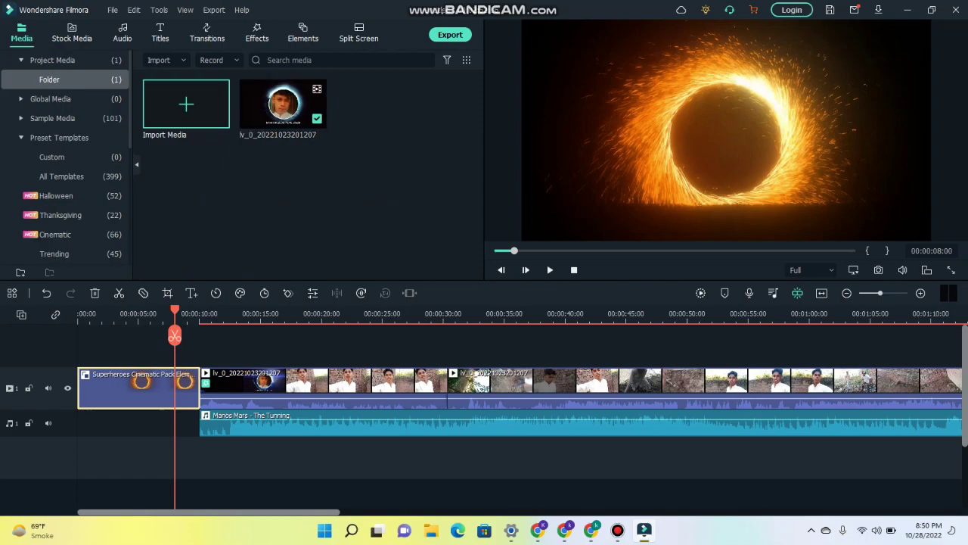
Import the 'download' image from the Pictures folder into the project
{"action": "left_click", "coordinate": [186, 103]}
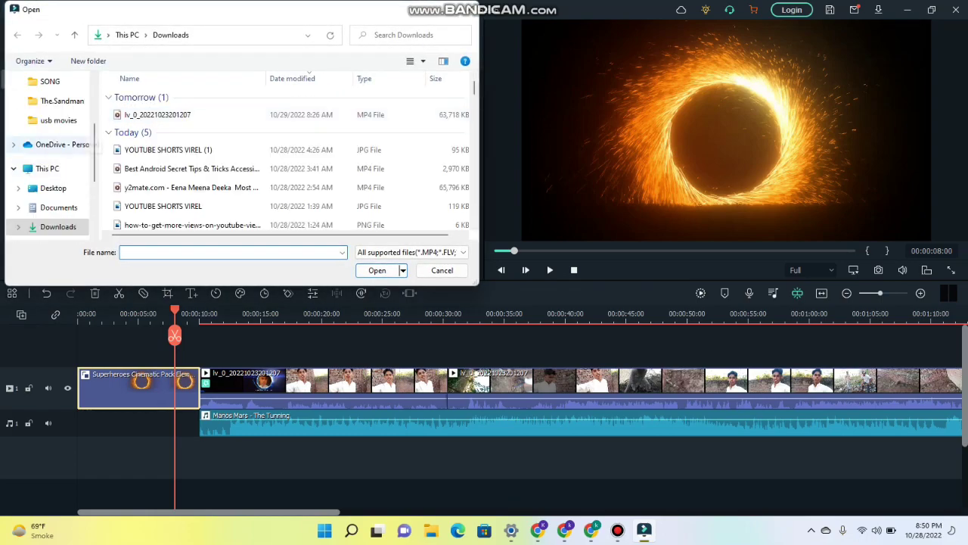
{"action": "scroll", "coordinate": [50, 151], "scroll_direction": "down", "scroll_amount": 1}
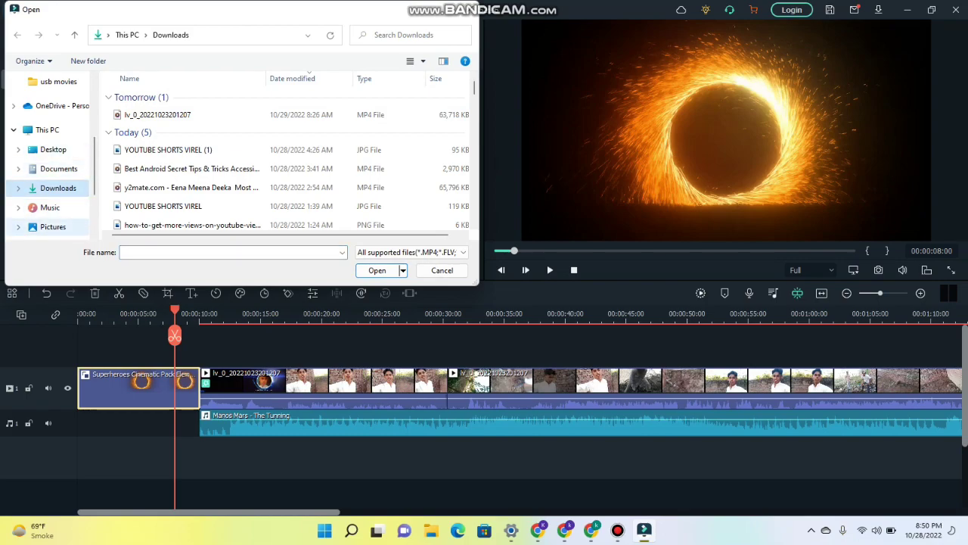
{"action": "left_click", "coordinate": [53, 227]}
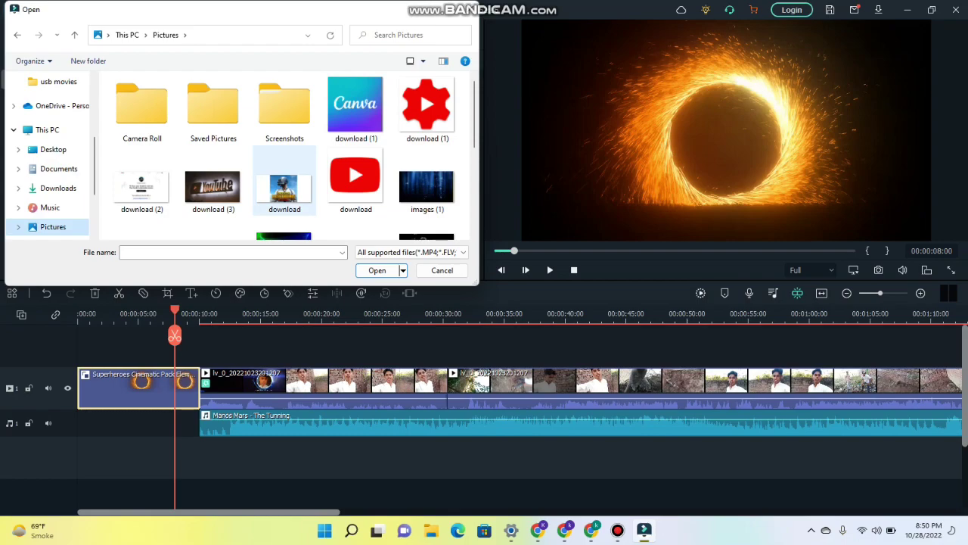
{"action": "left_click", "coordinate": [284, 186]}
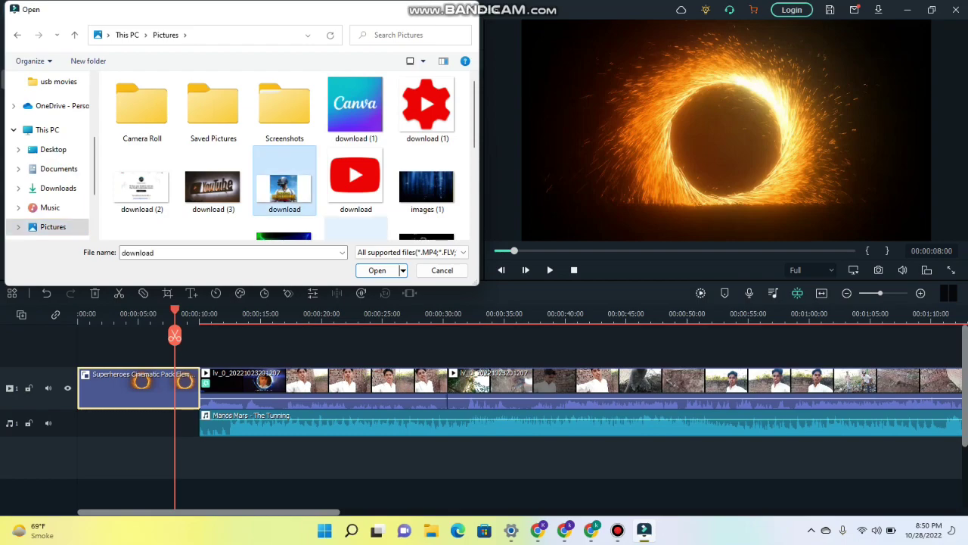
{"action": "key", "text": "Return"}
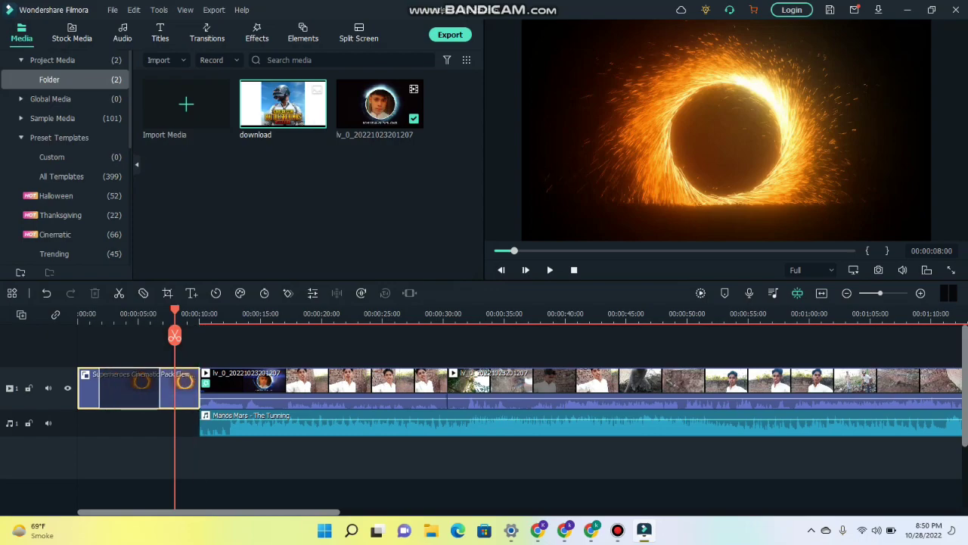
{"action": "left_click_drag", "start_coordinate": [107, 387], "coordinate": [204, 388]}
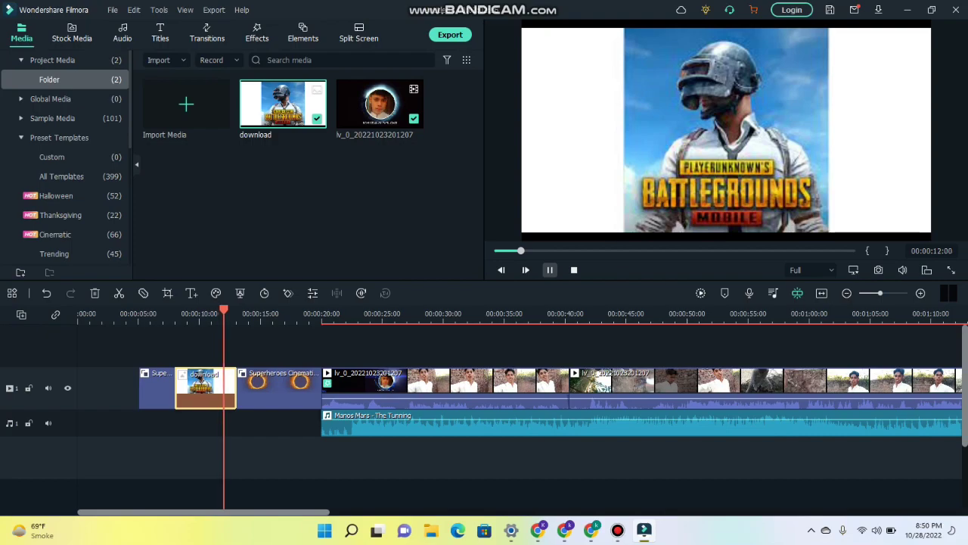
{"action": "key", "text": "space"}
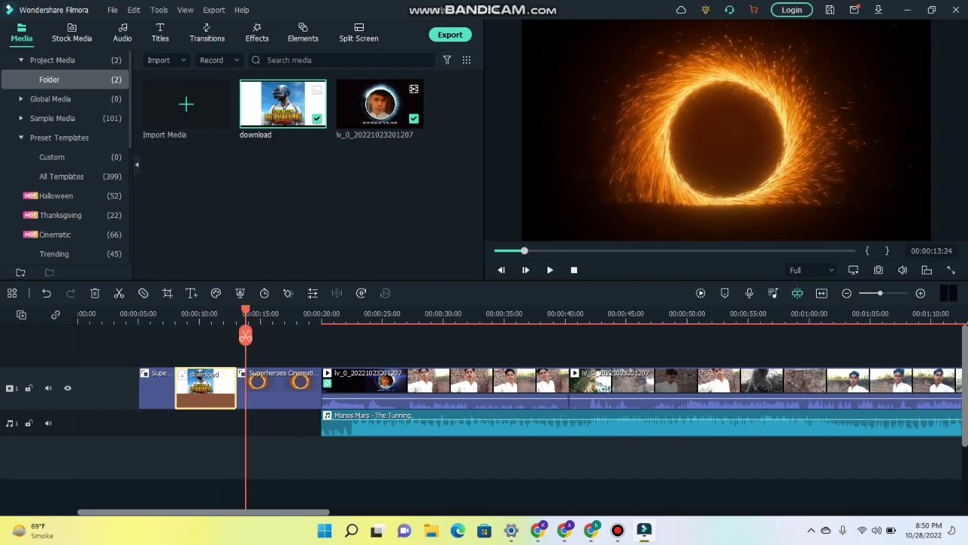
Delete the download picture, move the ring clip to the start, and delete its leftover piece
{"action": "left_click", "coordinate": [94, 292]}
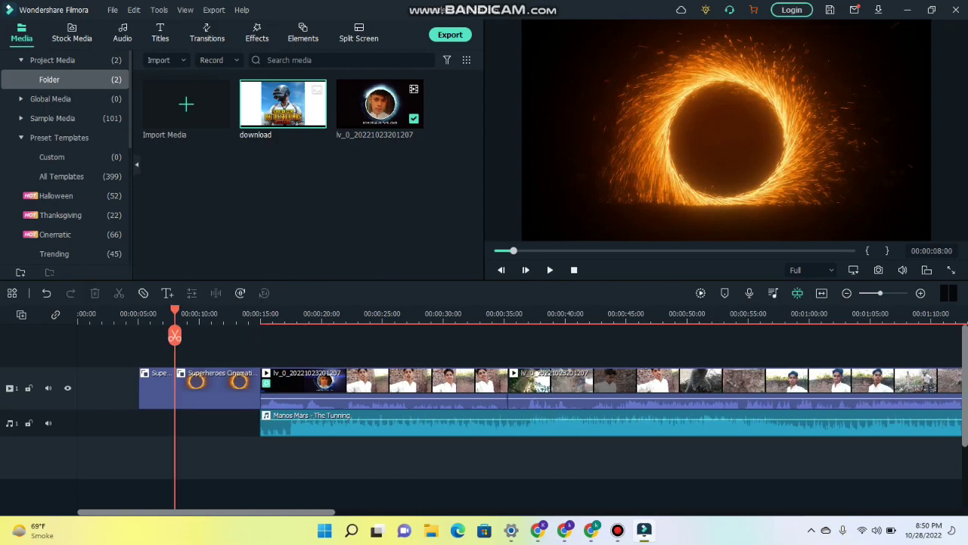
{"action": "left_click_drag", "start_coordinate": [220, 387], "coordinate": [122, 387]}
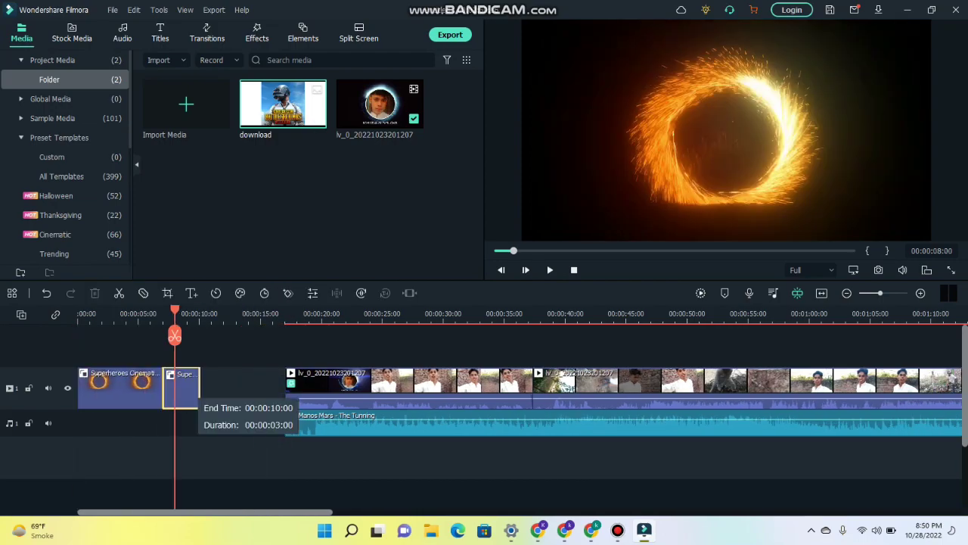
{"action": "left_click", "coordinate": [95, 292]}
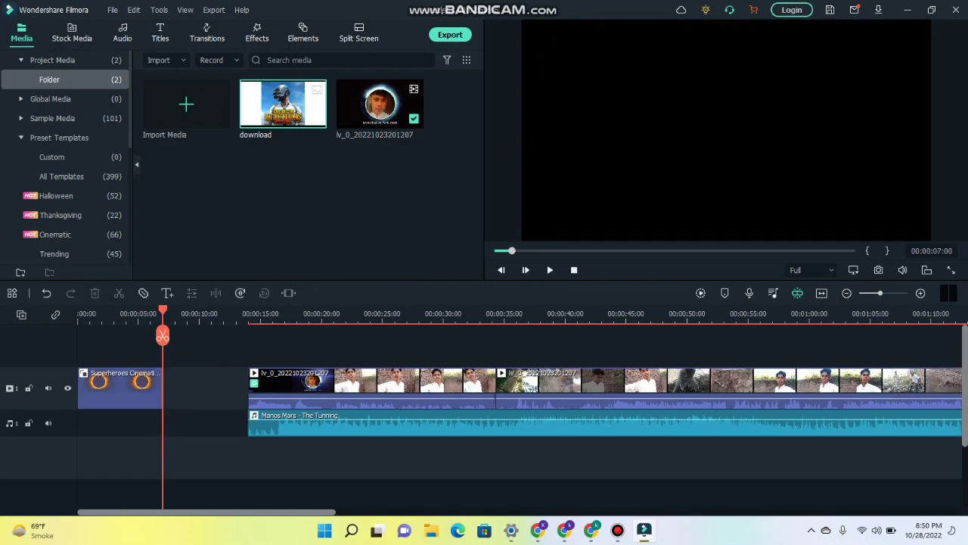
Slide both selfie clips left to follow the ring intro directly, then return to the start
{"action": "left_click_drag", "start_coordinate": [295, 382], "coordinate": [198, 382]}
{"action": "left_click_drag", "start_coordinate": [815, 399], "coordinate": [471, 398]}
{"action": "scroll", "coordinate": [484, 386], "scroll_direction": "right", "scroll_amount": 5}
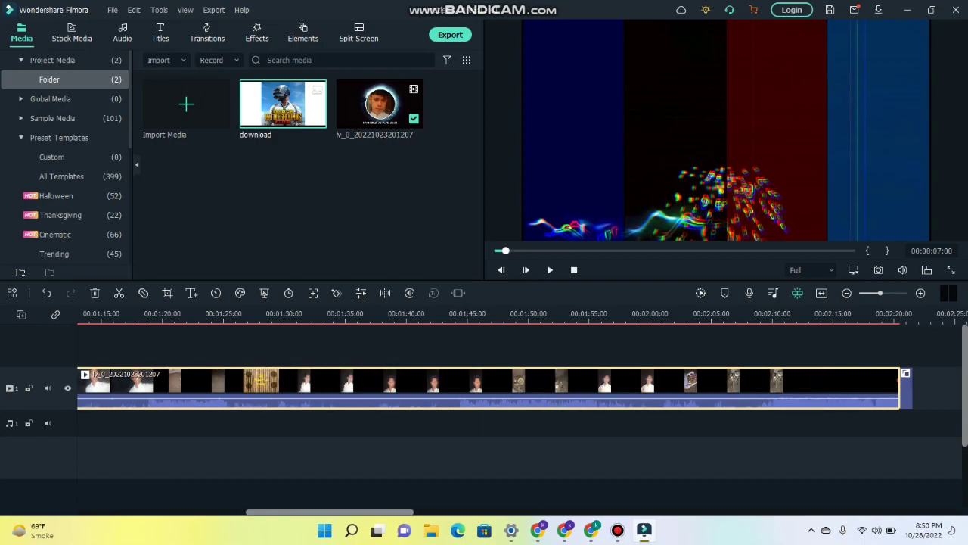
{"action": "key", "text": "Home"}
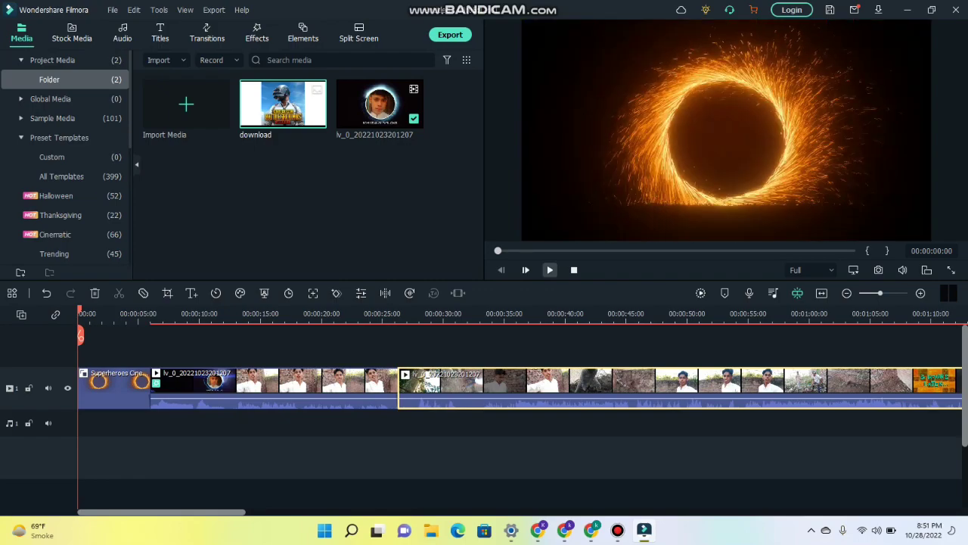
Play the edit while cycling through Stock Media, Audio, Titles, Transitions, Effects and downloaded Elements
{"action": "left_click", "coordinate": [550, 270]}
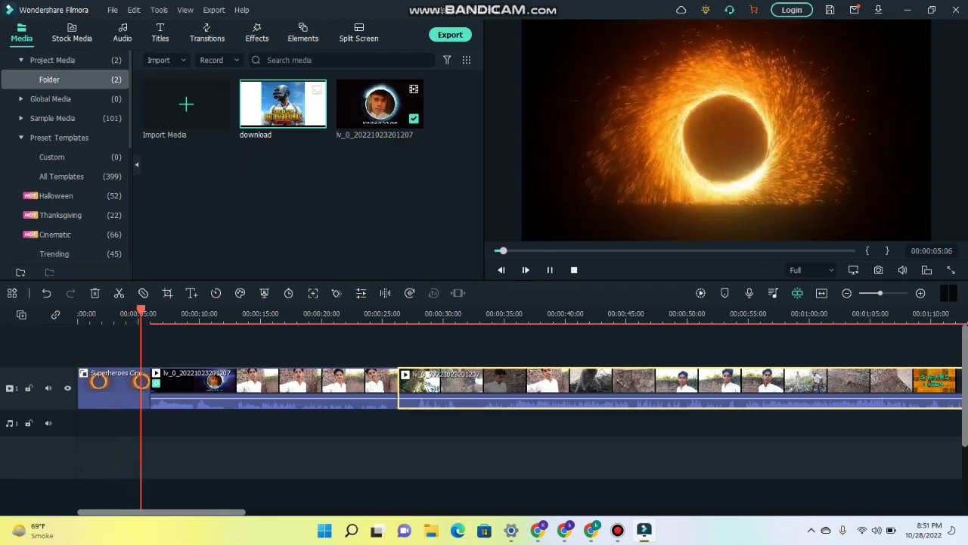
{"action": "left_click", "coordinate": [72, 33]}
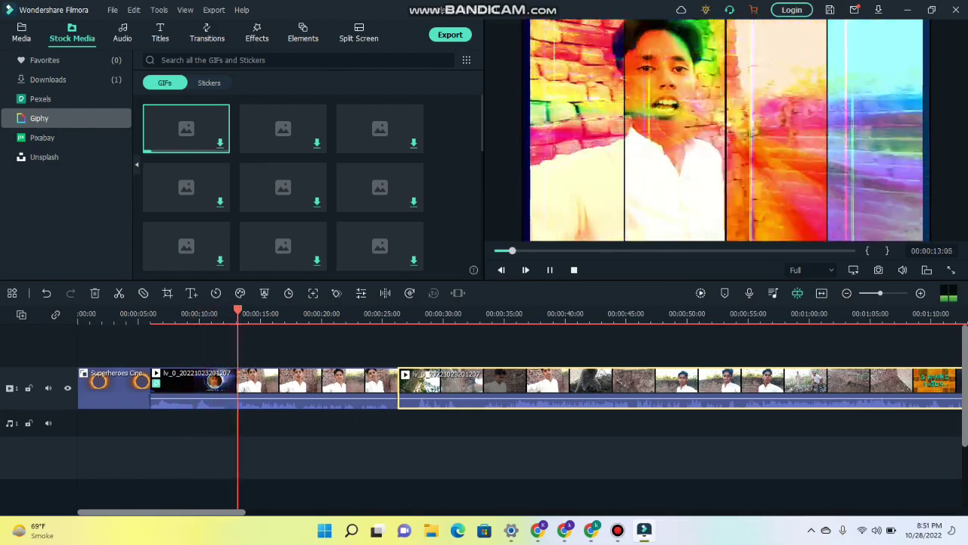
{"action": "left_click", "coordinate": [122, 33]}
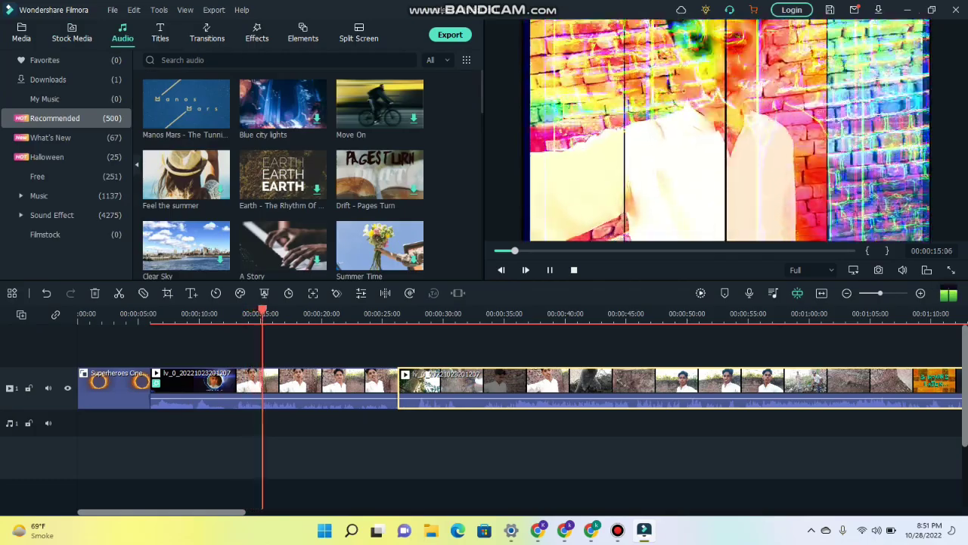
{"action": "left_click", "coordinate": [159, 32]}
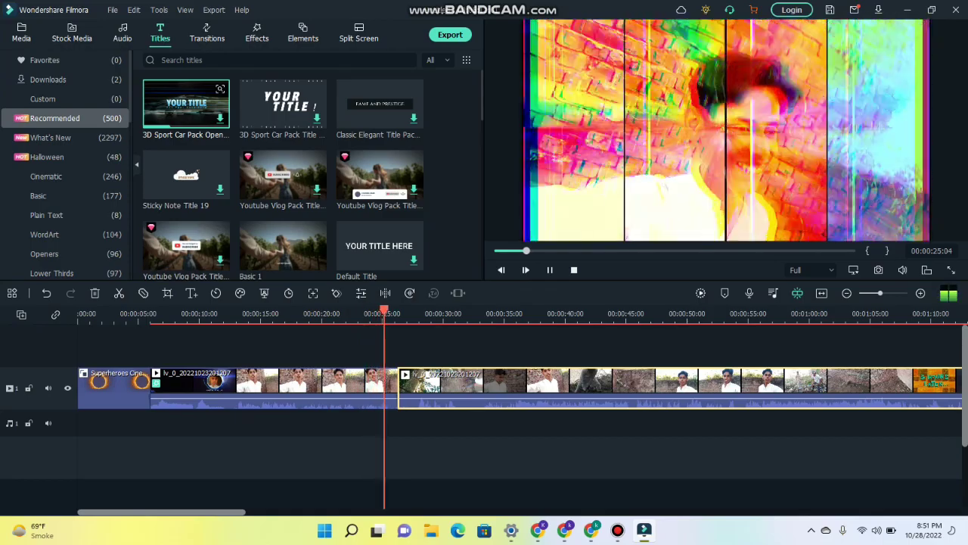
{"action": "left_click", "coordinate": [207, 32]}
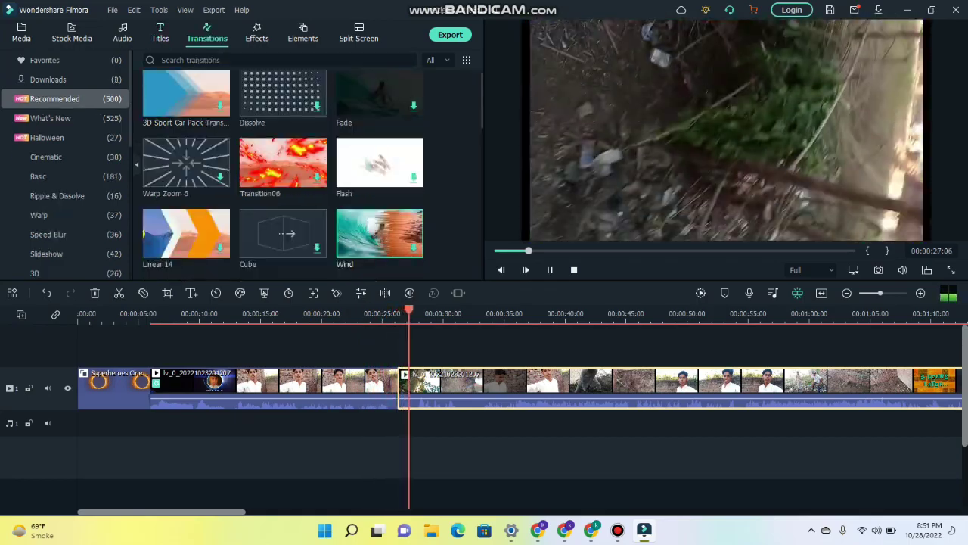
{"action": "left_click", "coordinate": [256, 33]}
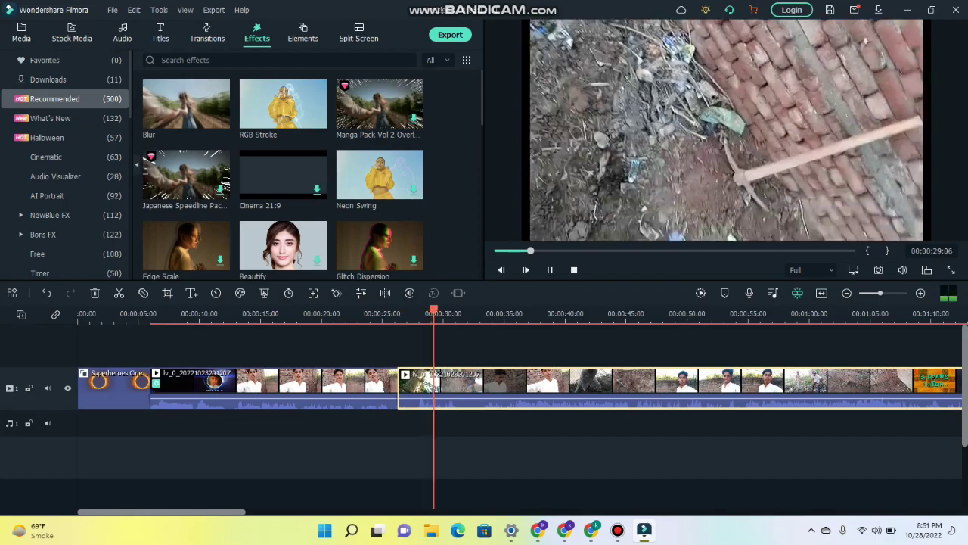
{"action": "left_click", "coordinate": [302, 33]}
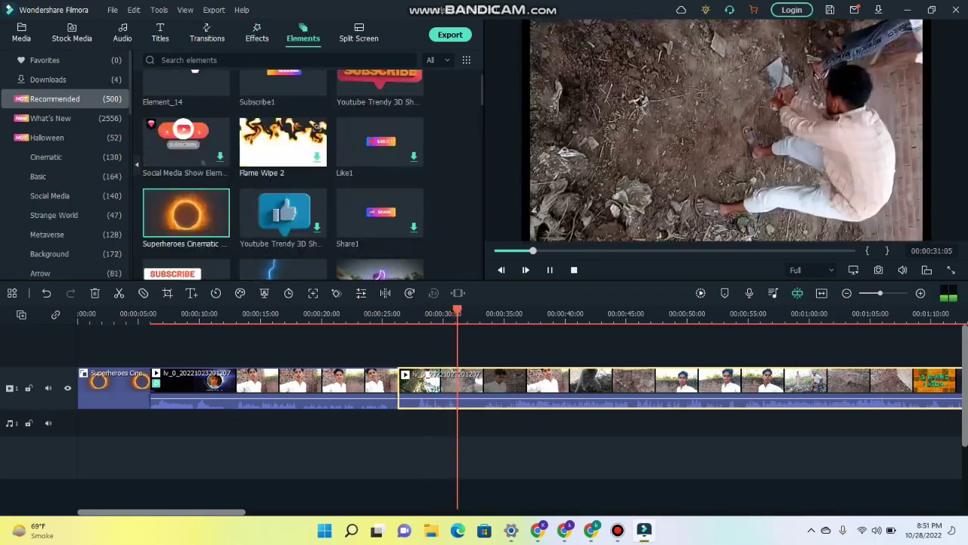
{"action": "left_click", "coordinate": [48, 78]}
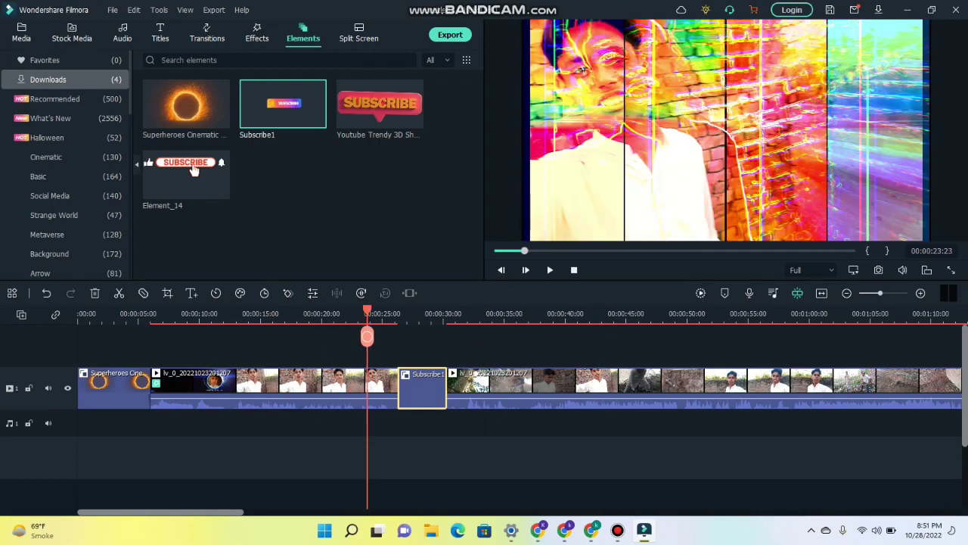
Play and stop the section containing the Subscribe1 button near 00:00:27
{"action": "key", "text": "space"}
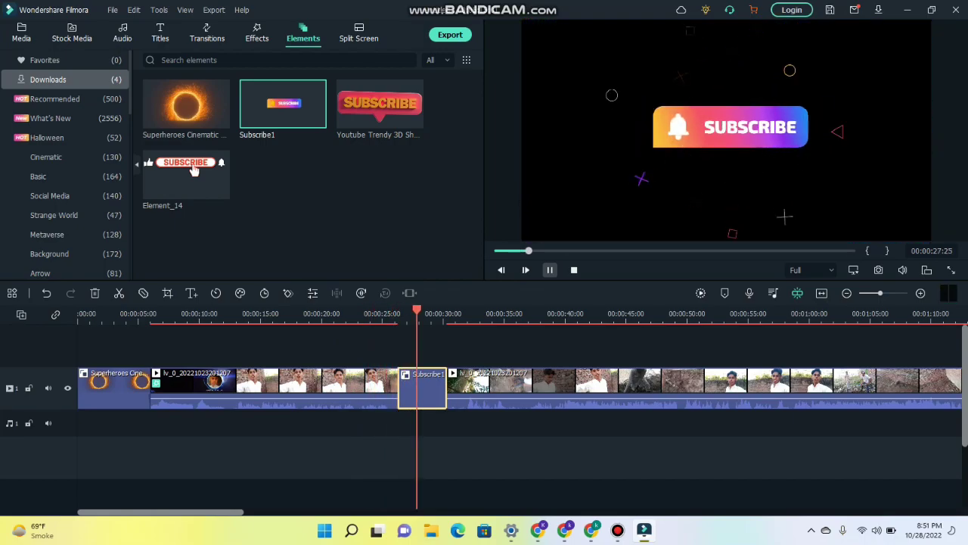
{"action": "key", "text": "space"}
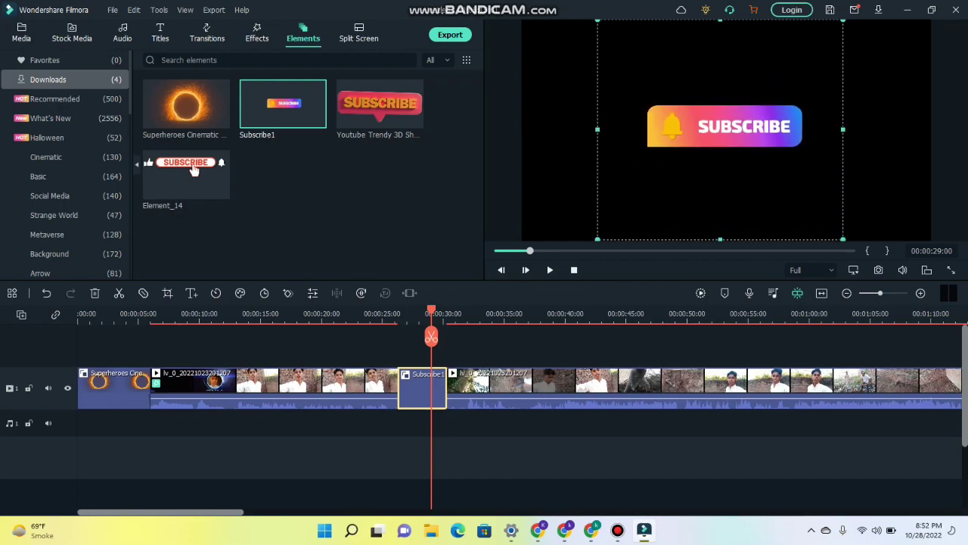
Delete Subscribe1, return the second selfie clip to the main track, and remove the gap
{"action": "left_click", "coordinate": [496, 390]}
{"action": "key", "text": "ctrl+z"}
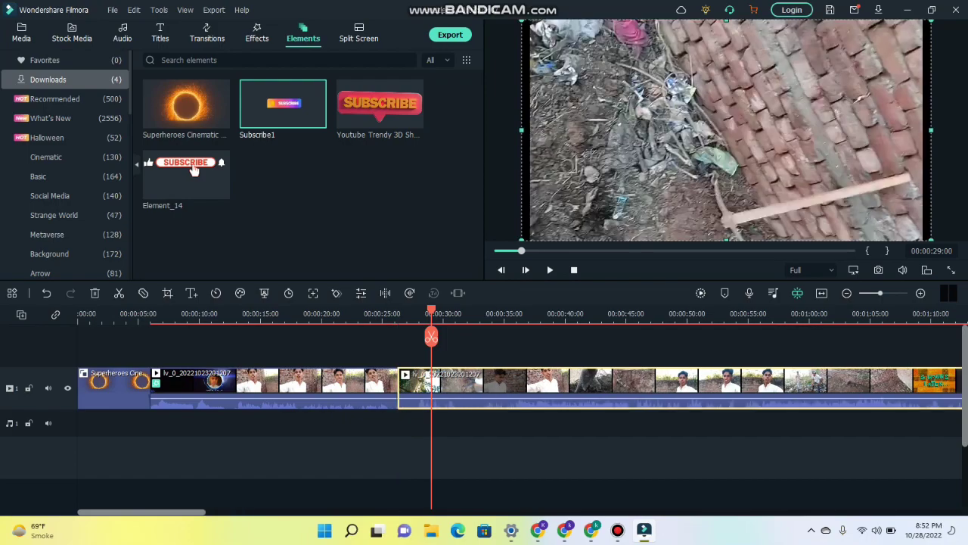
{"action": "key", "text": "ctrl+z"}
{"action": "key", "text": "ctrl+z"}
{"action": "key", "text": "ctrl+z"}
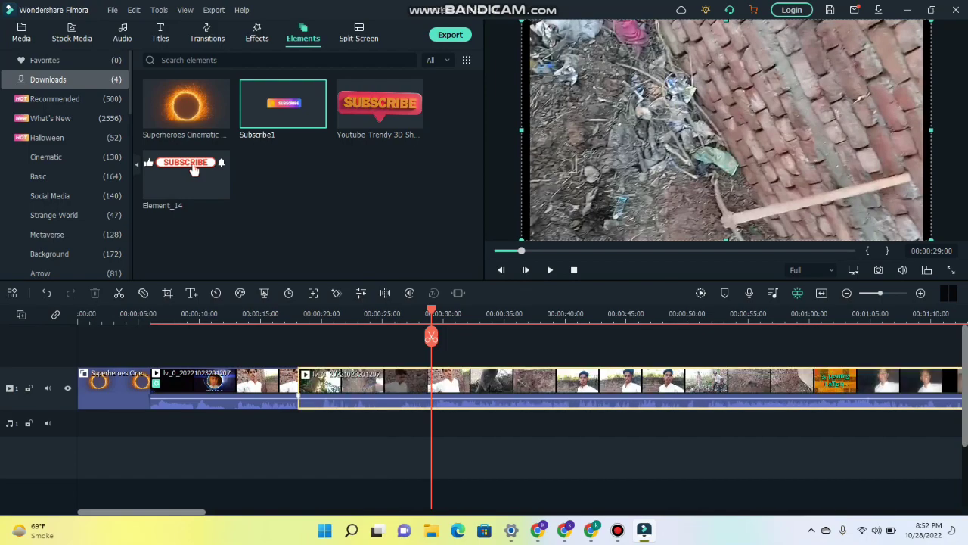
{"action": "key", "text": "ctrl+z"}
{"action": "key", "text": "ctrl+z"}
{"action": "key", "text": "ctrl+z"}
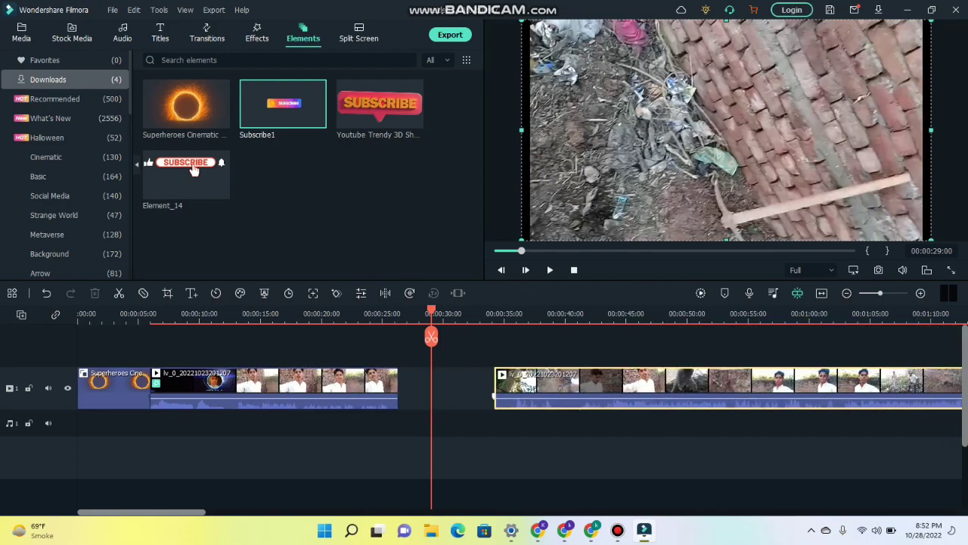
{"action": "key", "text": "ctrl+z"}
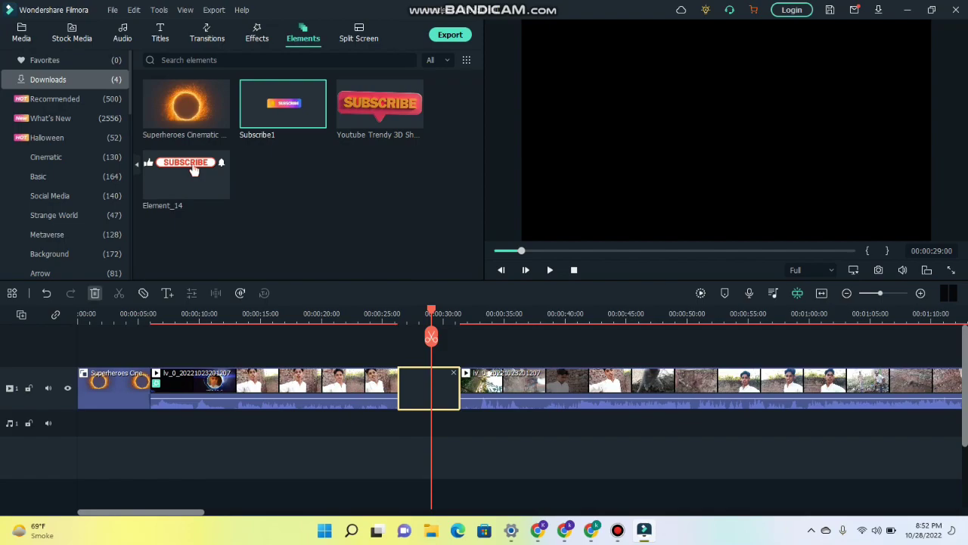
{"action": "key", "text": "ctrl+z"}
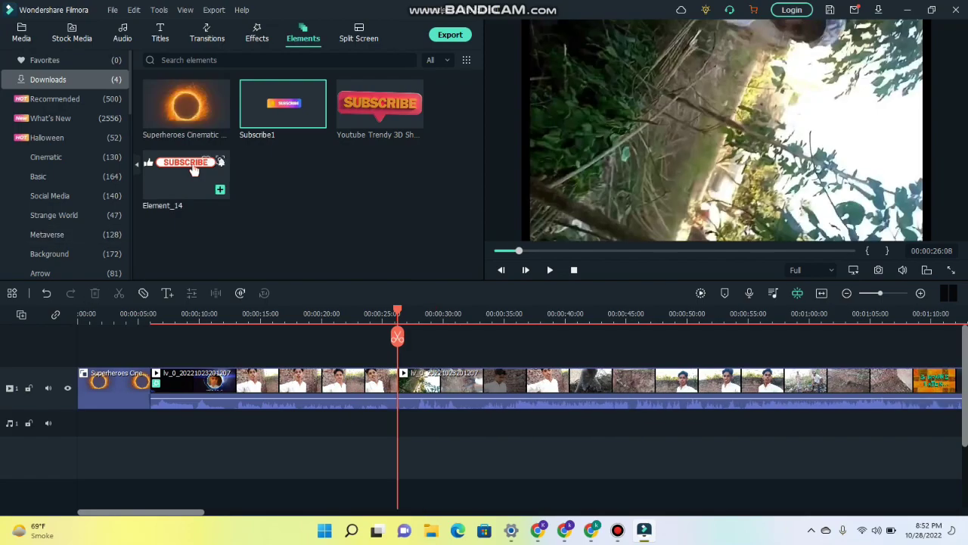
Insert Element_14 at the playhead and preview its 'SUBSCRIBED' animation
{"action": "left_click", "coordinate": [194, 170]}
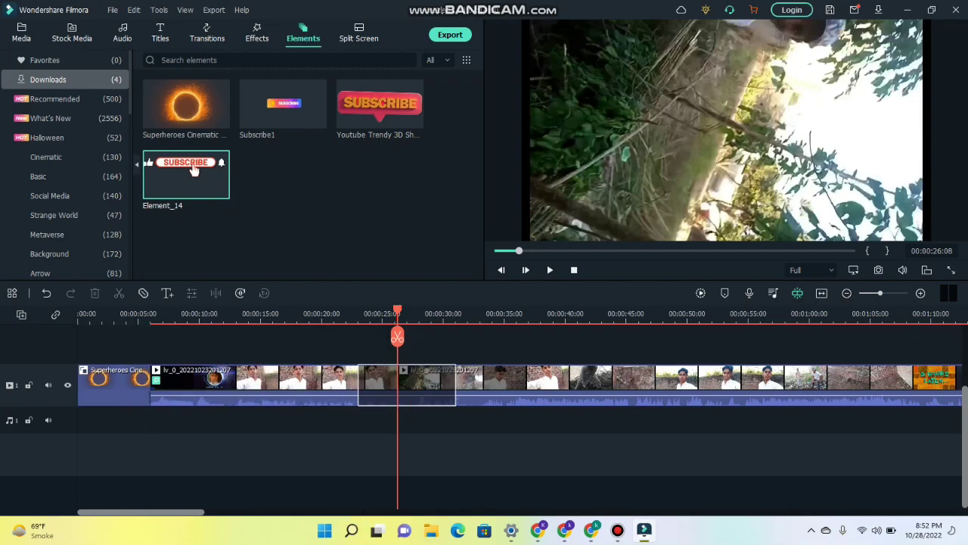
{"action": "left_click", "coordinate": [194, 170]}
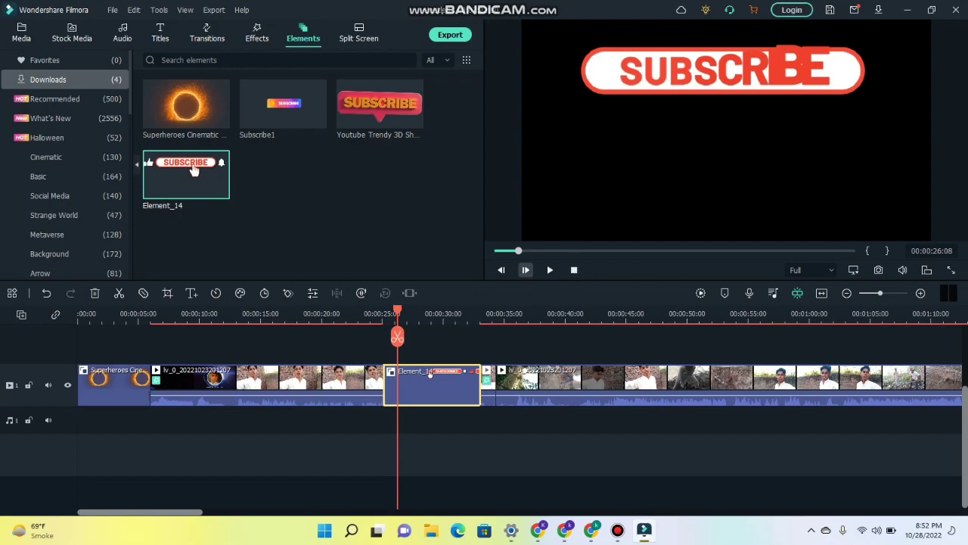
{"action": "key", "text": "space"}
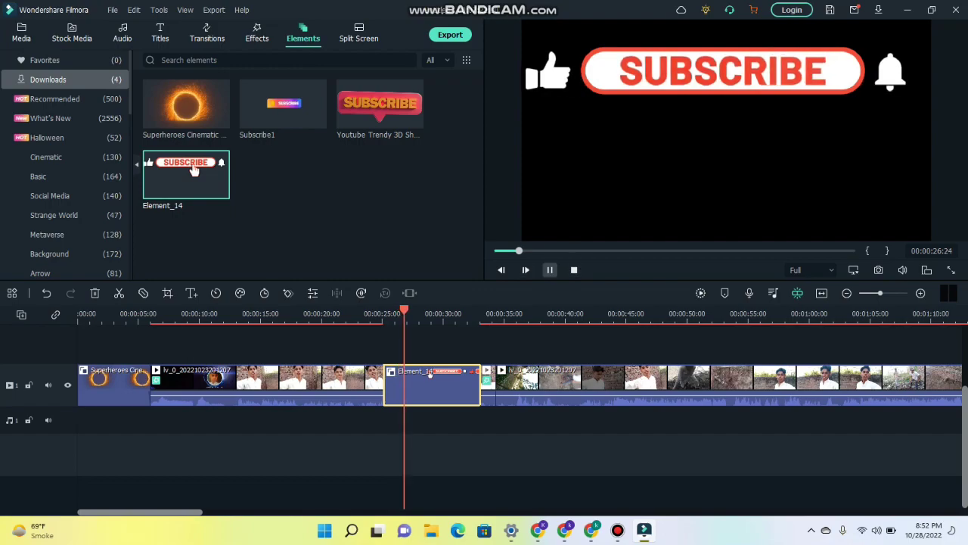
{"action": "key", "text": "space"}
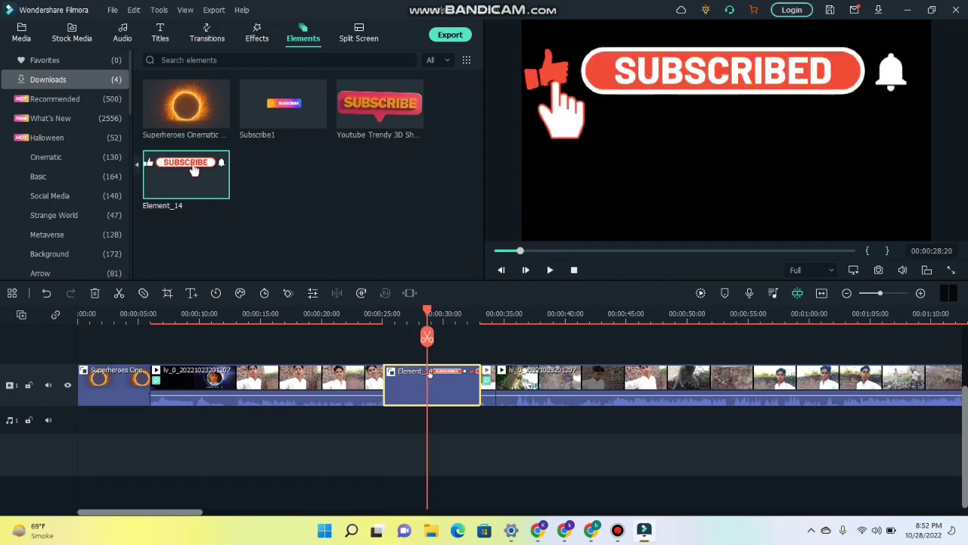
Switch between the Split Screen and Stock Media libraries, ending on Split Screen
{"action": "key", "text": "alt+7"}
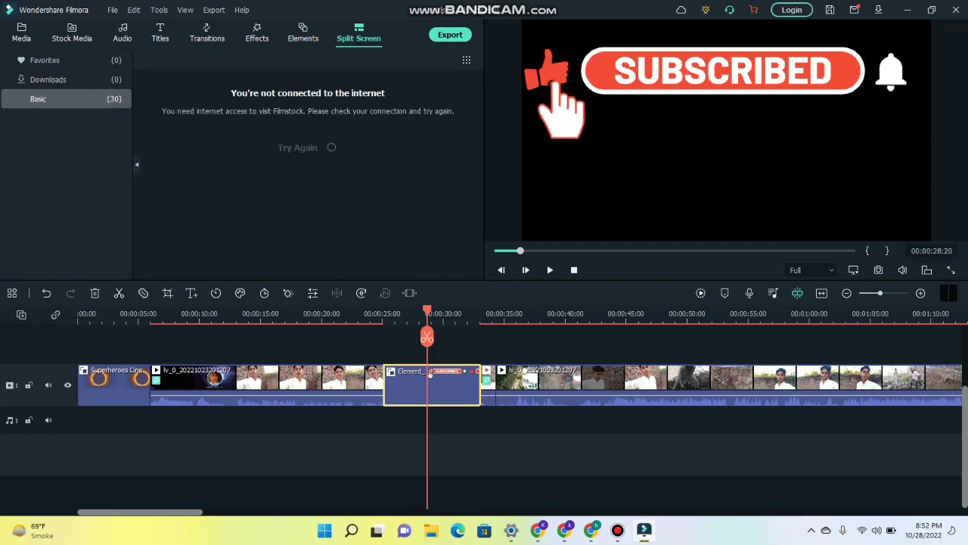
{"action": "key", "text": "alt+2"}
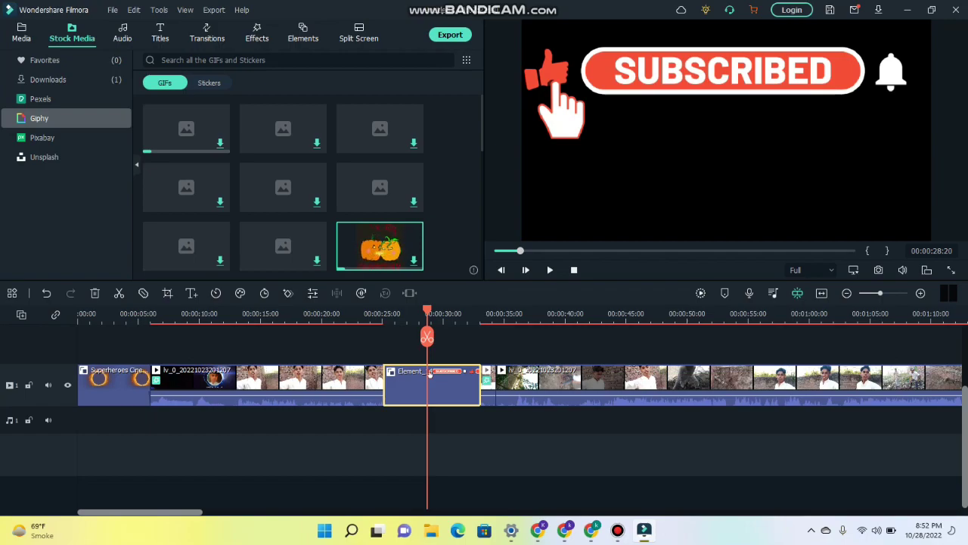
{"action": "key", "text": "alt+7"}
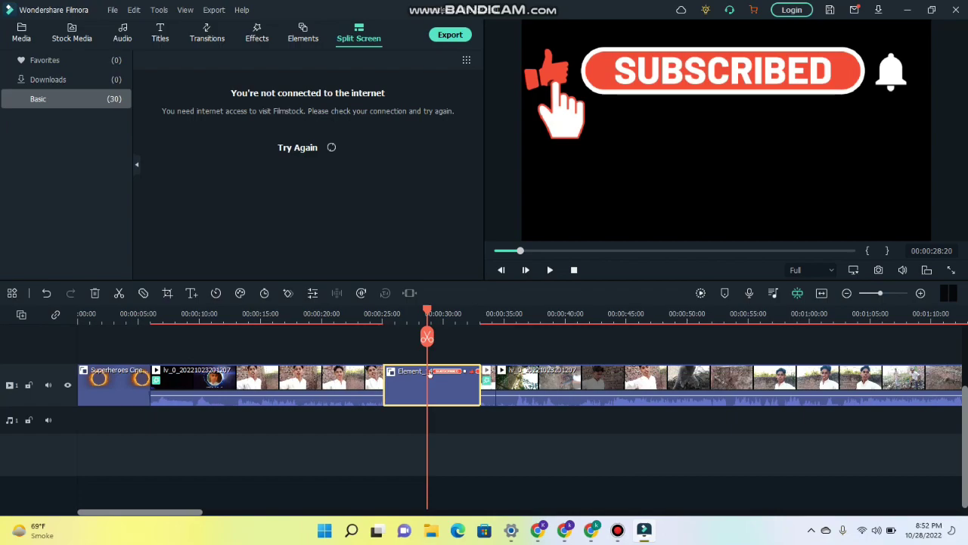
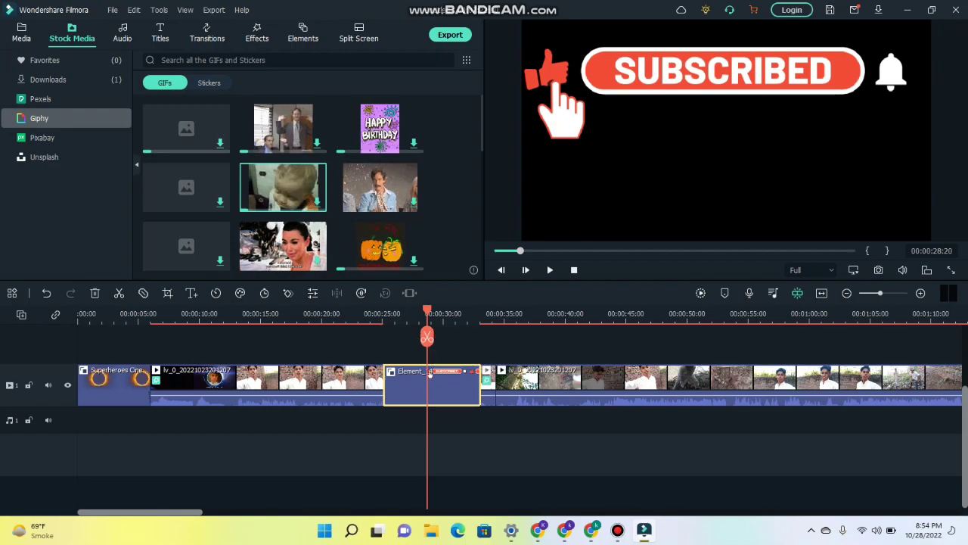
Play the vlog, zoom the timeline, and cut the clip just past the one-minute mark
{"action": "left_click", "coordinate": [550, 270]}
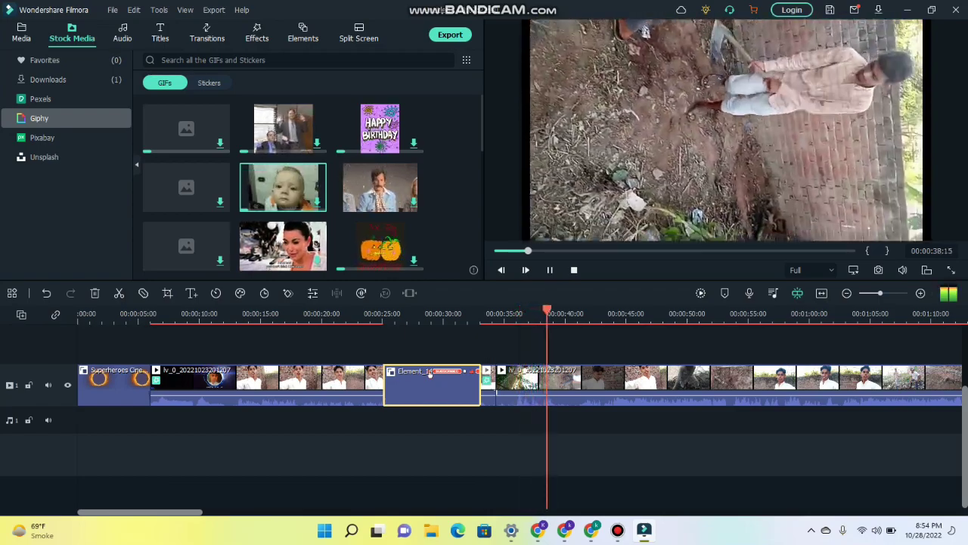
{"action": "scroll", "coordinate": [430, 373], "scroll_direction": "down", "scroll_amount": 2, "text": "ctrl"}
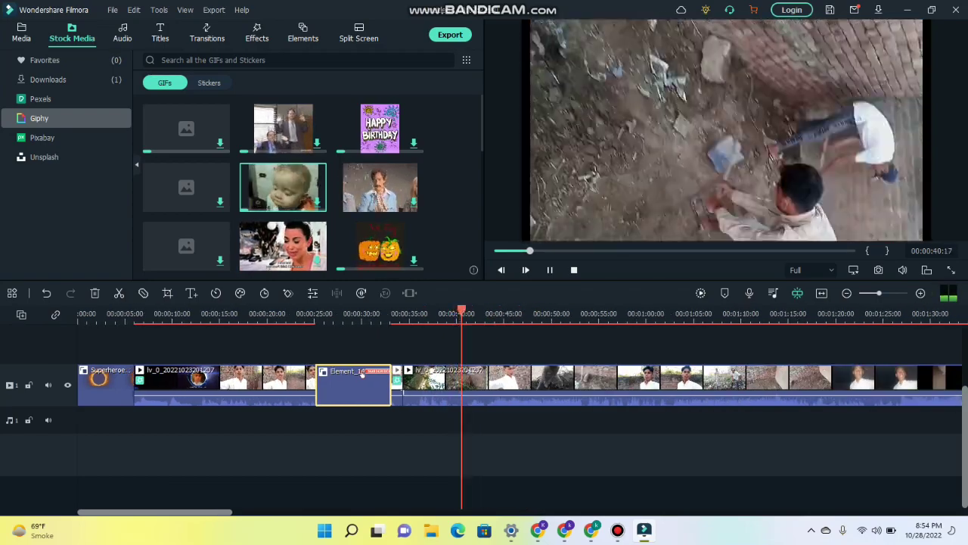
{"action": "scroll", "coordinate": [362, 374], "scroll_direction": "down", "scroll_amount": 6, "text": "ctrl"}
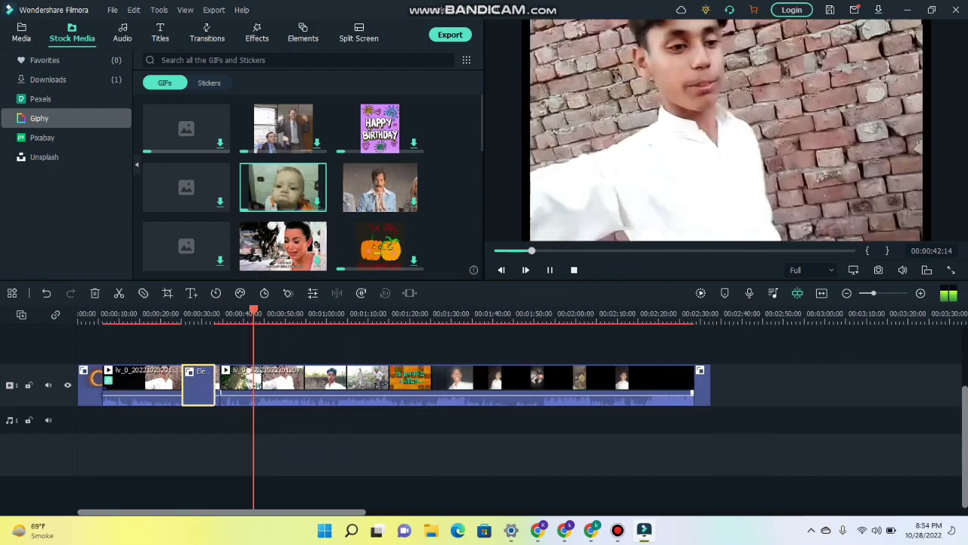
{"action": "scroll", "coordinate": [394, 384], "scroll_direction": "down", "scroll_amount": 1, "text": "ctrl"}
{"action": "scroll", "coordinate": [393, 384], "scroll_direction": "up", "scroll_amount": 2, "text": "ctrl"}
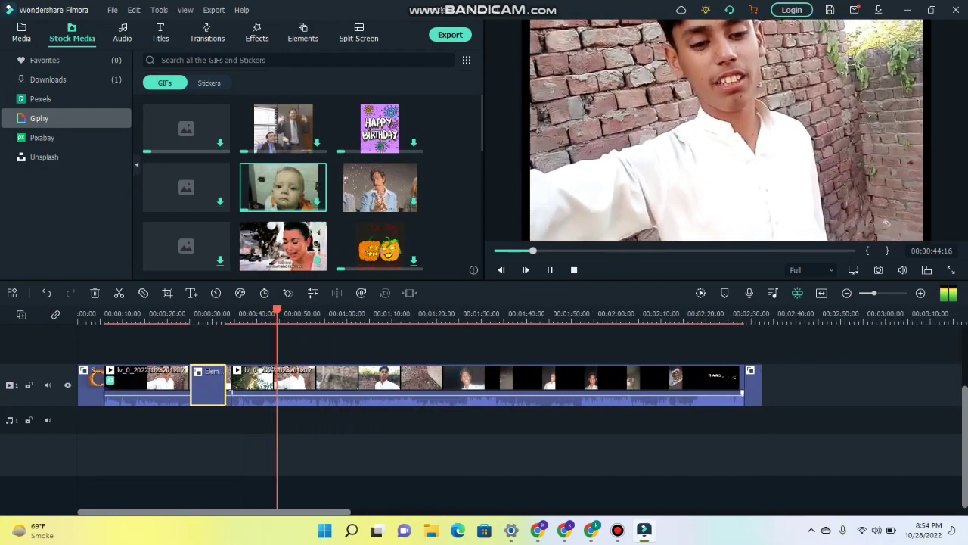
{"action": "scroll", "coordinate": [393, 384], "scroll_direction": "up", "scroll_amount": 1, "text": "ctrl"}
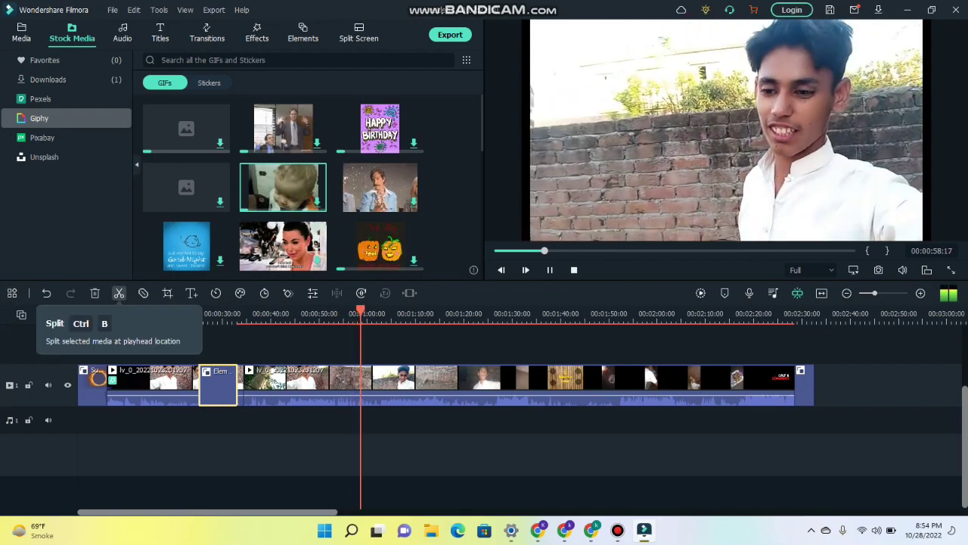
{"action": "left_click", "coordinate": [363, 336]}
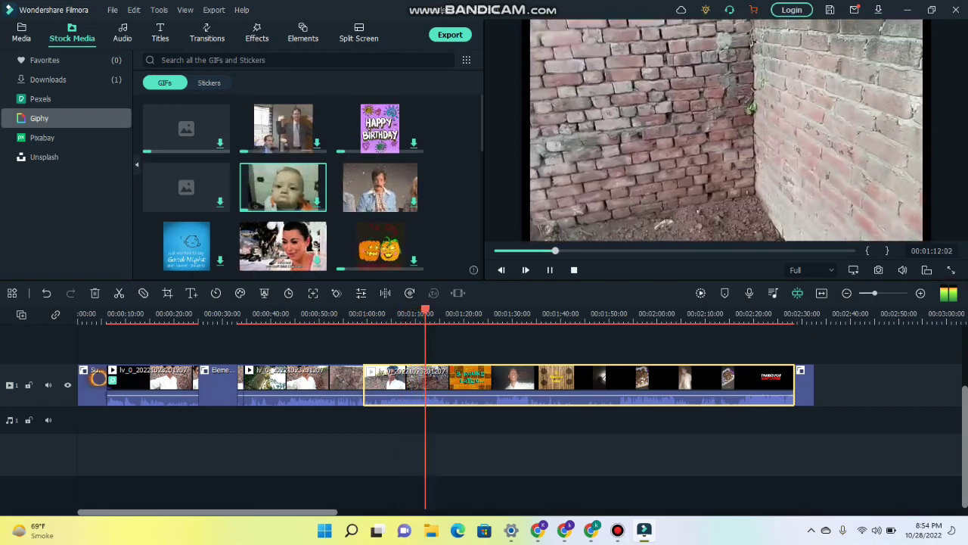
Browse Elements, Split Screen, Recommended elements and downloaded Effects, ending in Transitions
{"action": "left_click", "coordinate": [303, 33]}
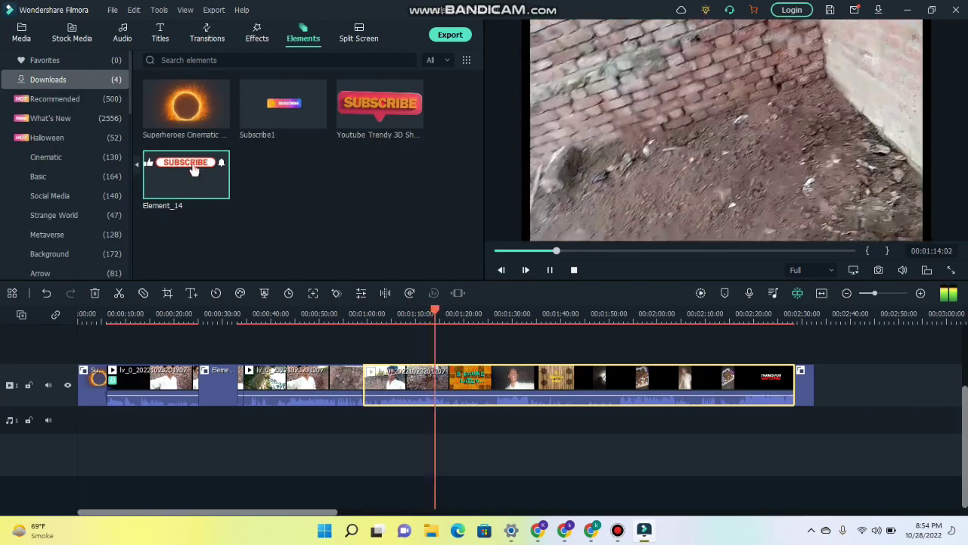
{"action": "left_click", "coordinate": [359, 34]}
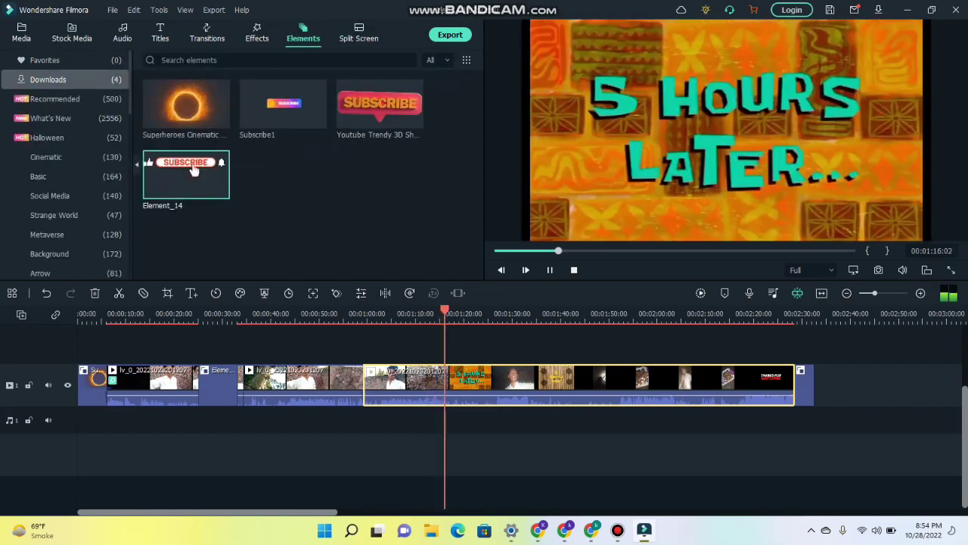
{"action": "left_click", "coordinate": [303, 34]}
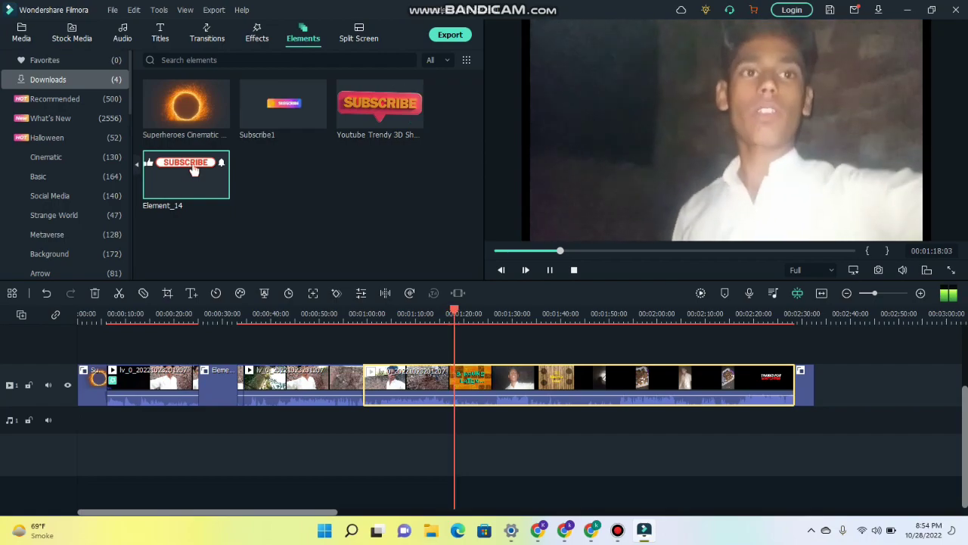
{"action": "left_click", "coordinate": [55, 98]}
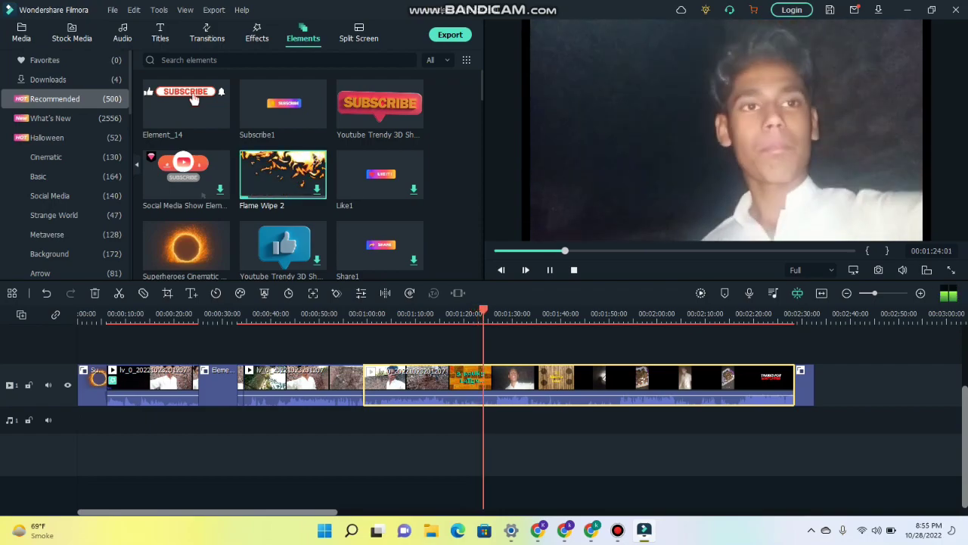
{"action": "left_click", "coordinate": [256, 32]}
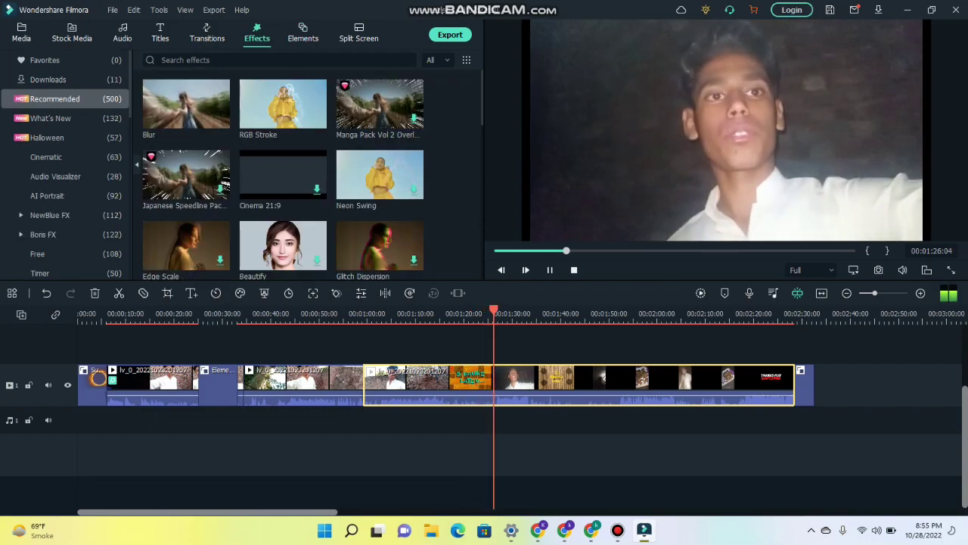
{"action": "left_click", "coordinate": [47, 80]}
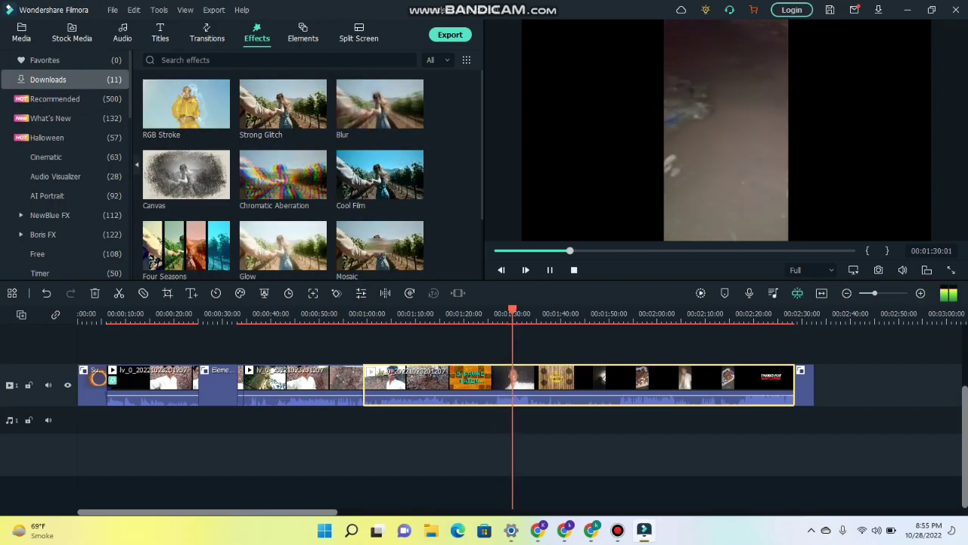
{"action": "left_click", "coordinate": [206, 33]}
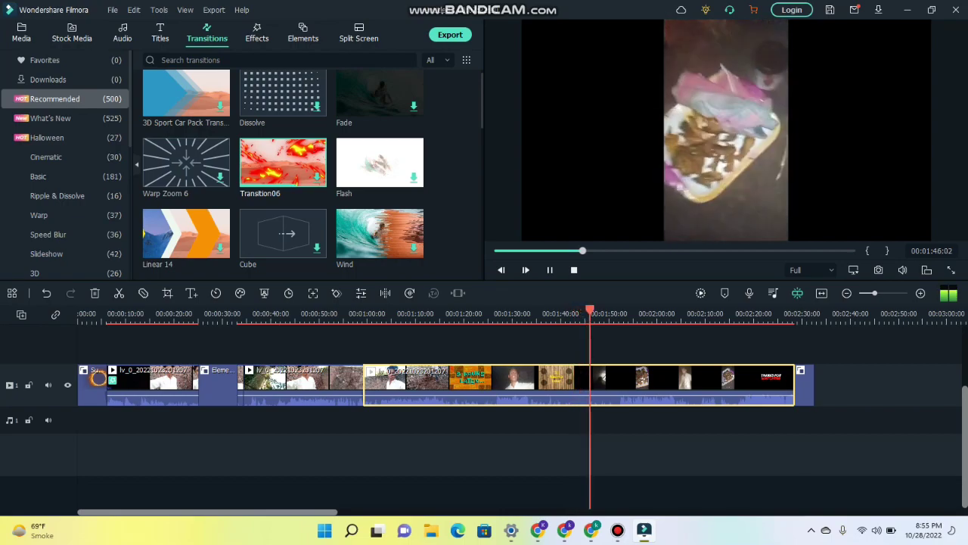
Clear the clip selection, dismiss the no-internet warning, and keep preview quality at Full
{"action": "key", "text": "Escape"}
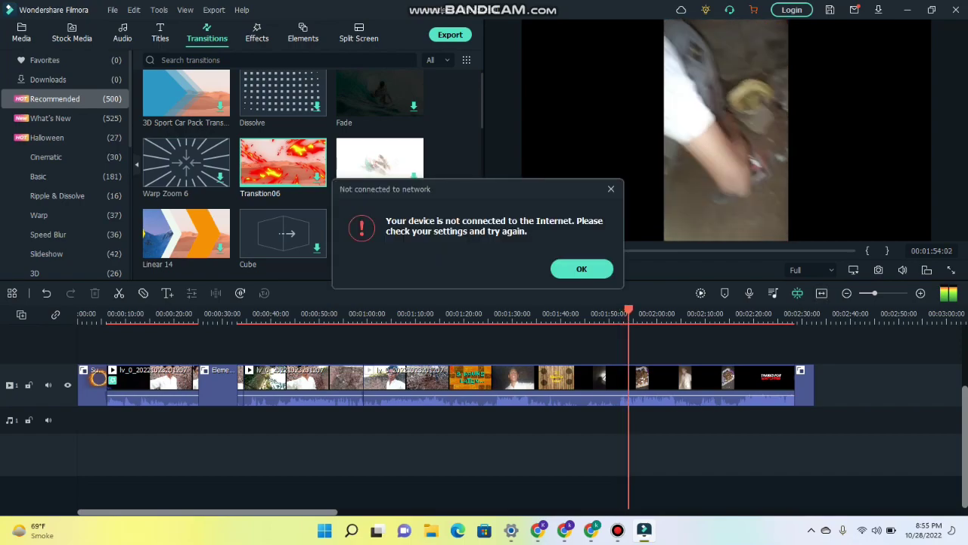
{"action": "key", "text": "Return"}
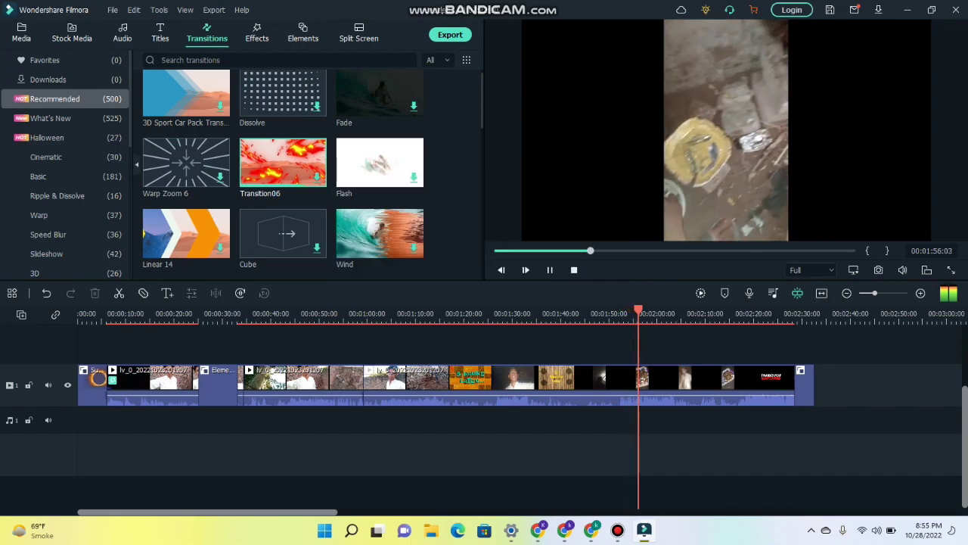
{"action": "left_click", "coordinate": [811, 269]}
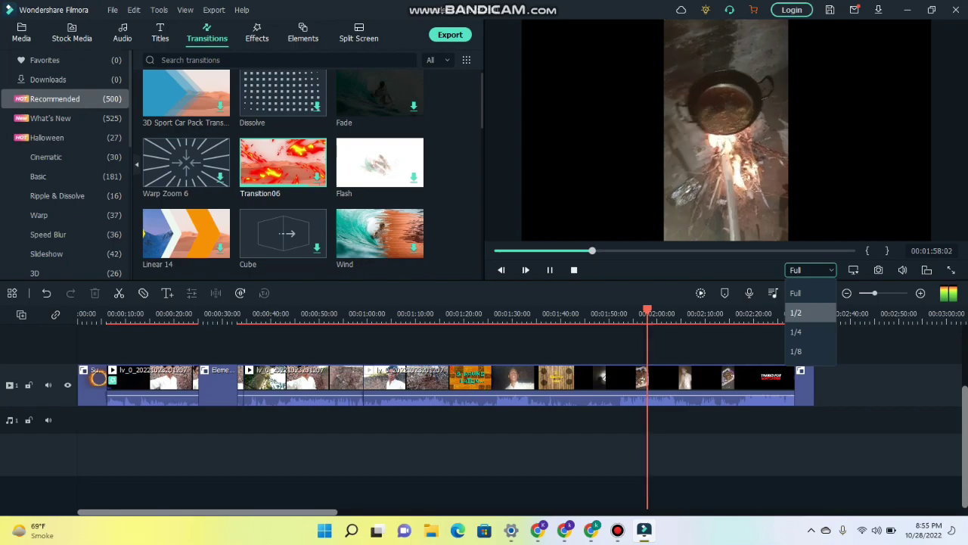
{"action": "left_click", "coordinate": [796, 293]}
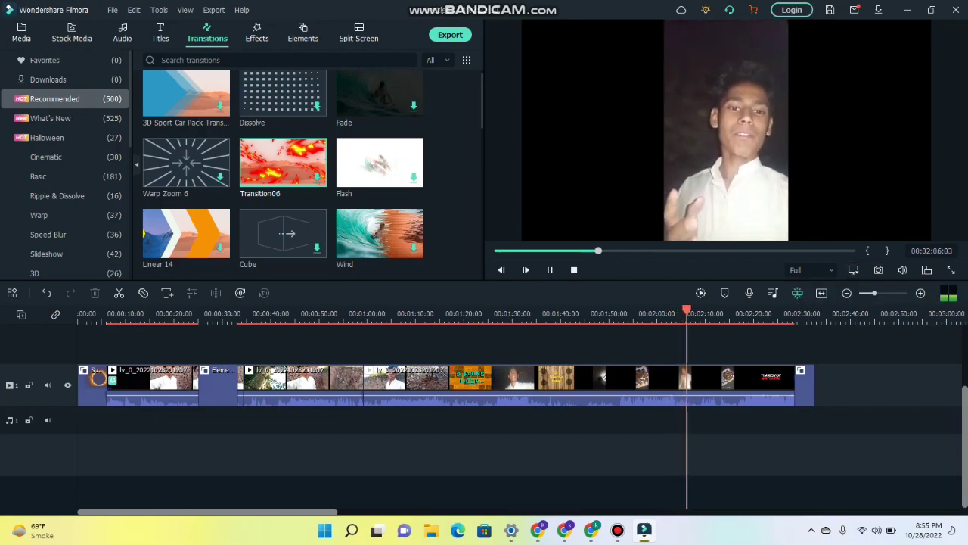
Lower the preview volume to about half and watch the outro in full screen
{"action": "mouse_move", "coordinate": [902, 270]}
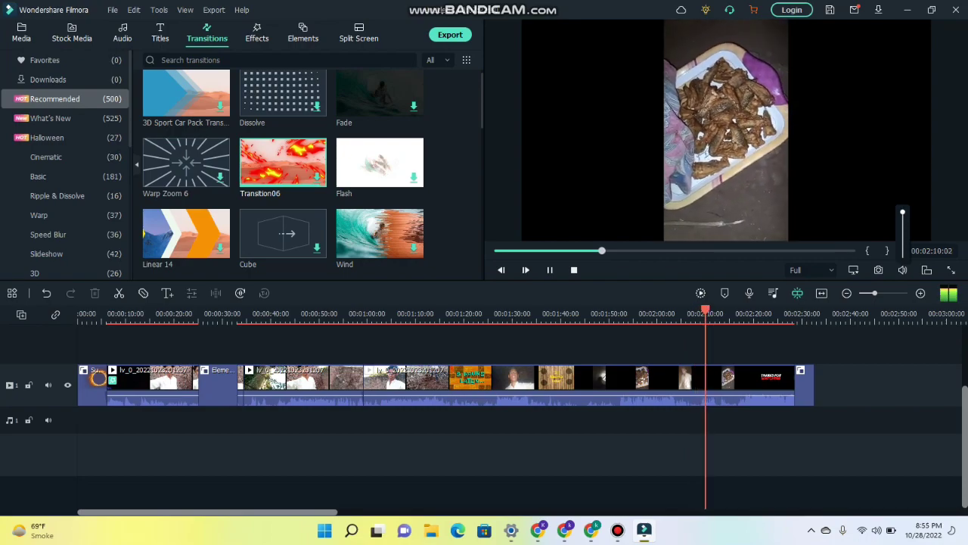
{"action": "left_click_drag", "start_coordinate": [903, 213], "coordinate": [902, 238]}
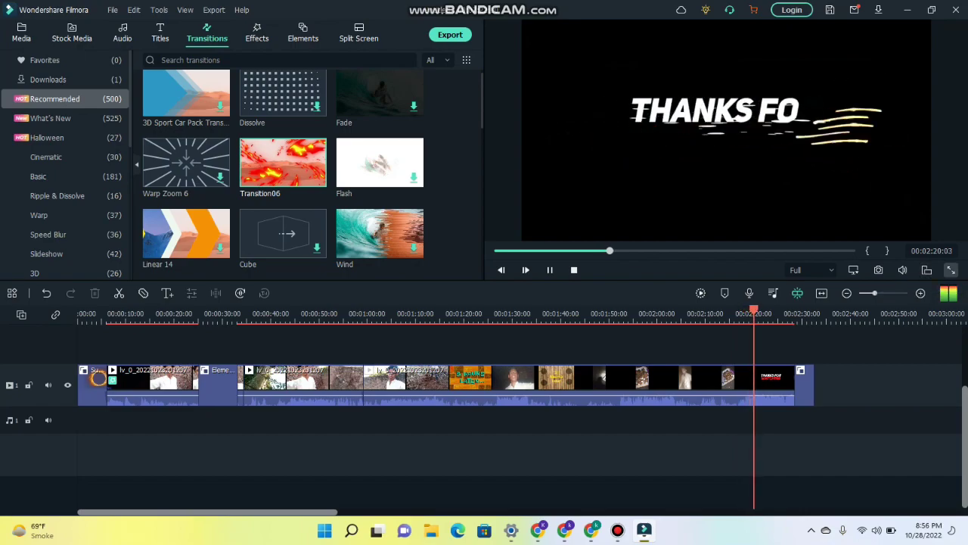
{"action": "left_click", "coordinate": [951, 270]}
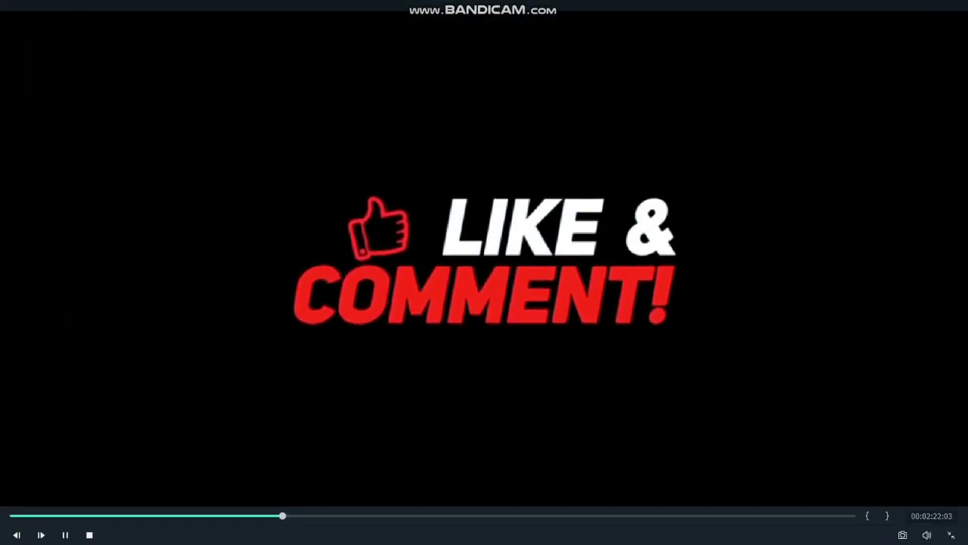
Exit the full-screen preview back to the editor
{"action": "left_click", "coordinate": [952, 535]}
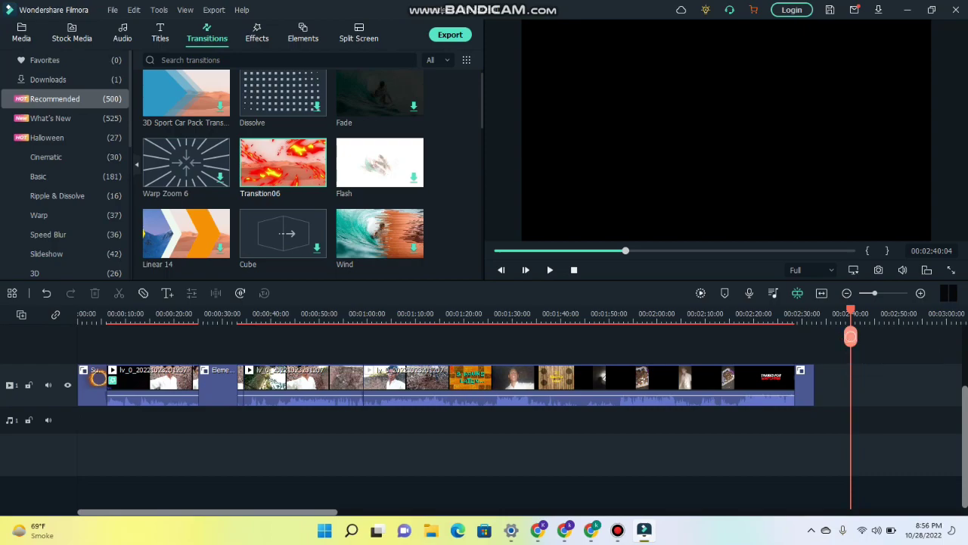
Add the Transition06 transition at the start of the timeline
{"action": "left_click_drag", "start_coordinate": [851, 336], "coordinate": [79, 358]}
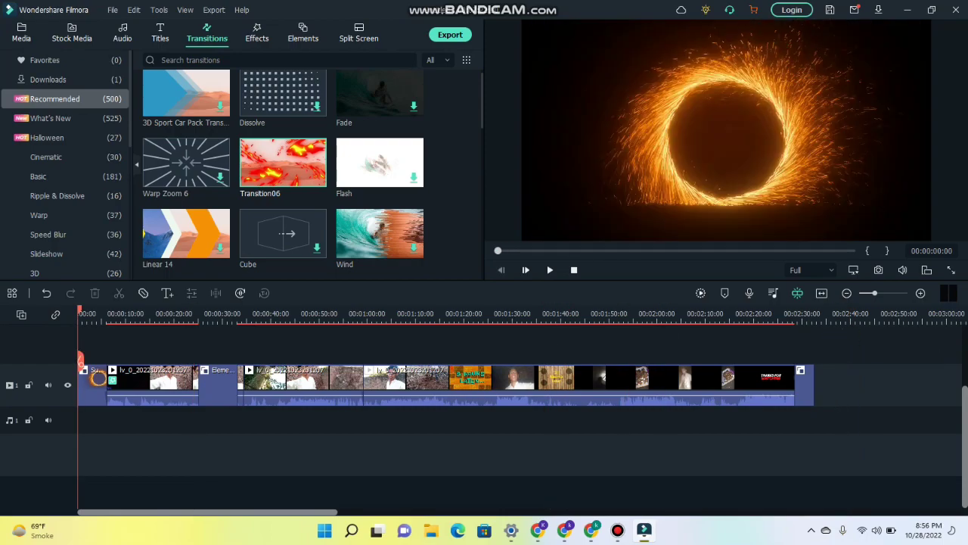
{"action": "mouse_move", "coordinate": [283, 162]}
{"action": "left_click", "coordinate": [283, 162]}
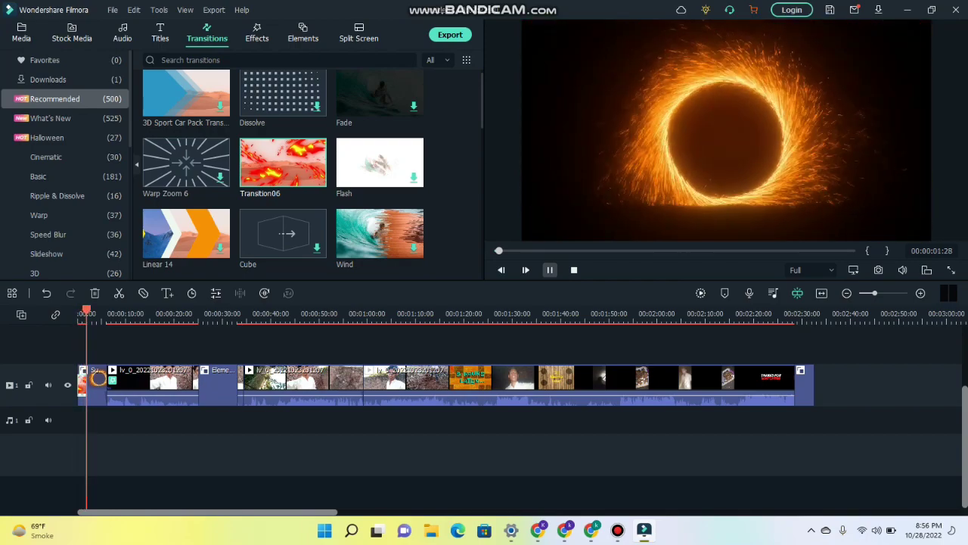
{"action": "key", "text": "space"}
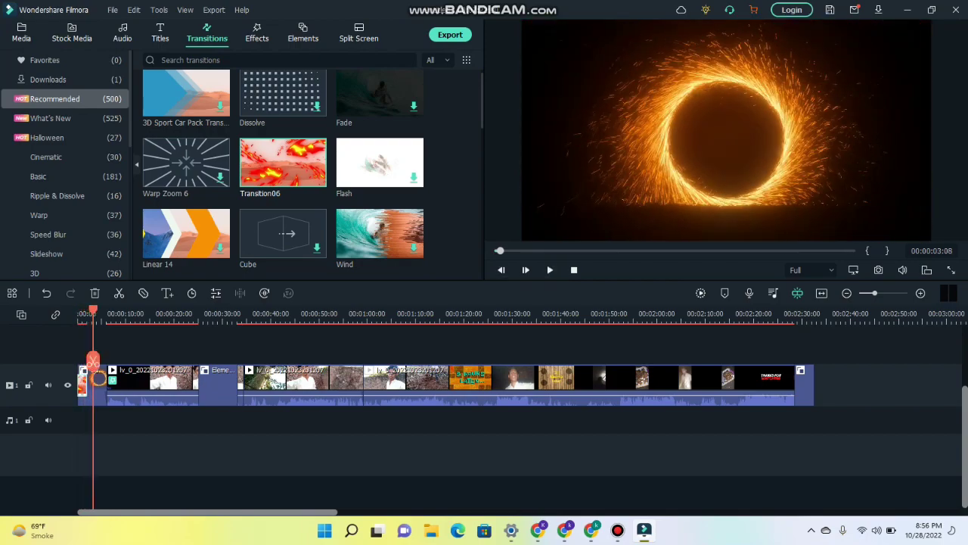
{"action": "left_click", "coordinate": [194, 427]}
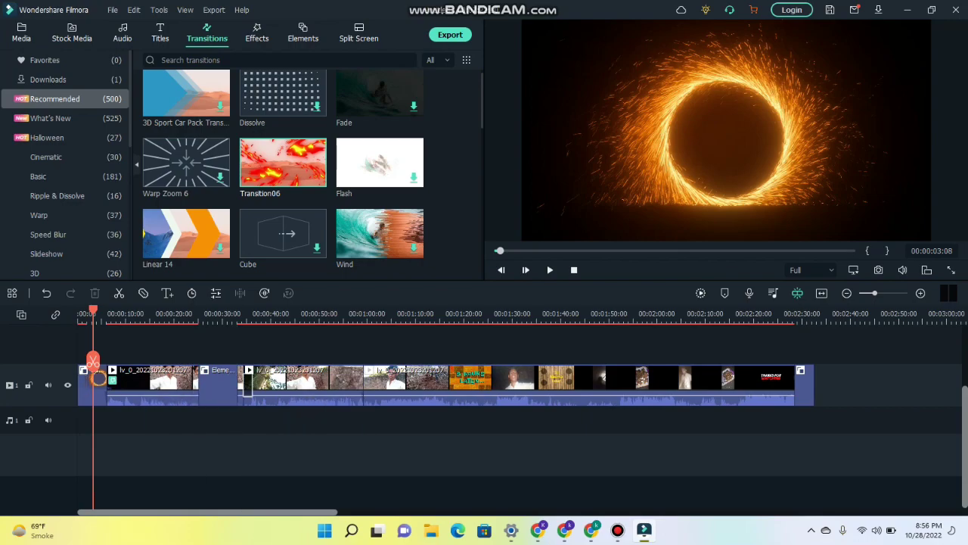
Scrub to about 0:33 to check the transition, then switch to the stock GIF library
{"action": "left_click_drag", "start_coordinate": [93, 360], "coordinate": [236, 352]}
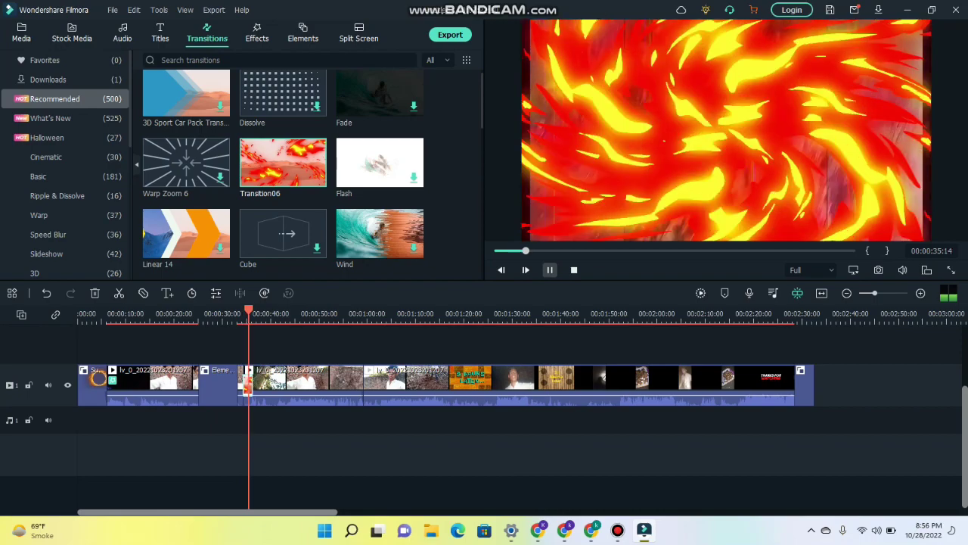
{"action": "key", "text": "space"}
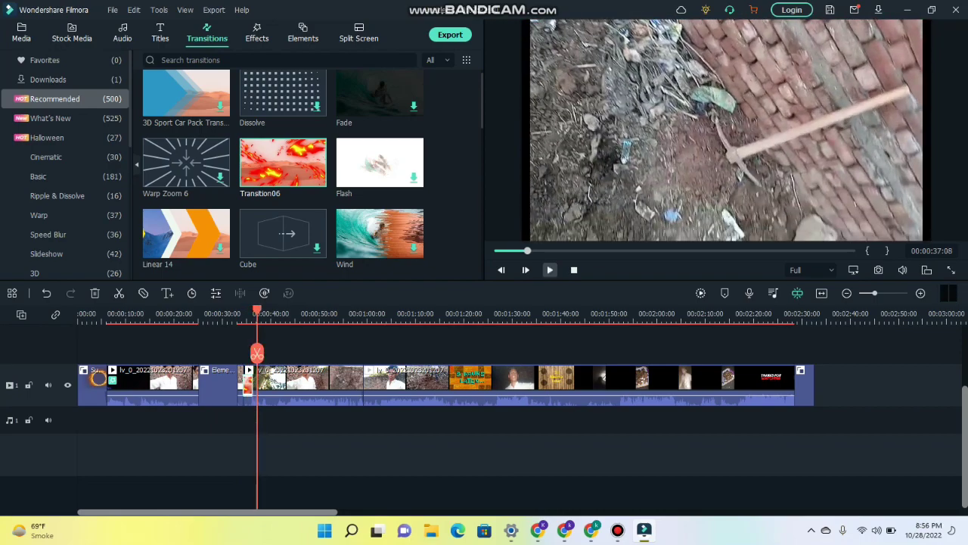
{"action": "key", "text": "alt+2"}
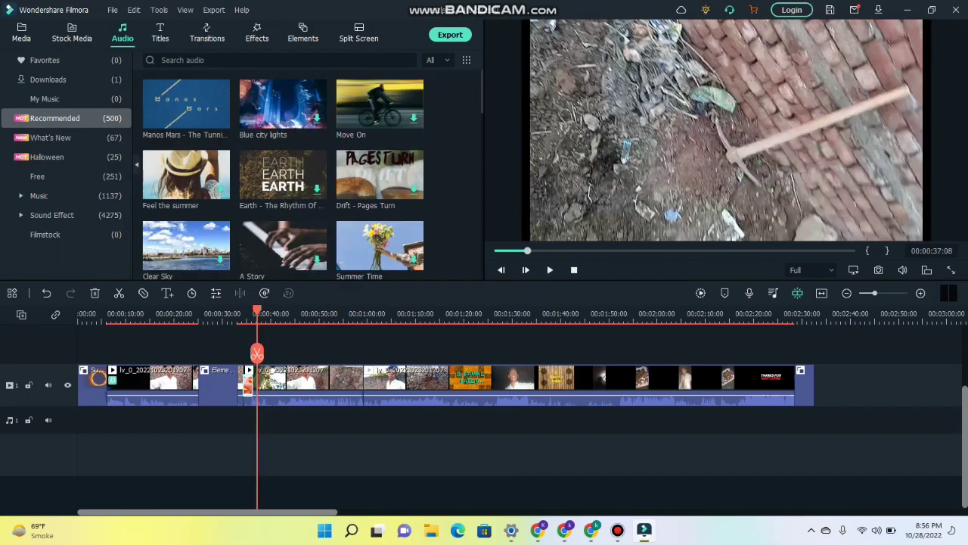
{"action": "key", "text": "alt+2"}
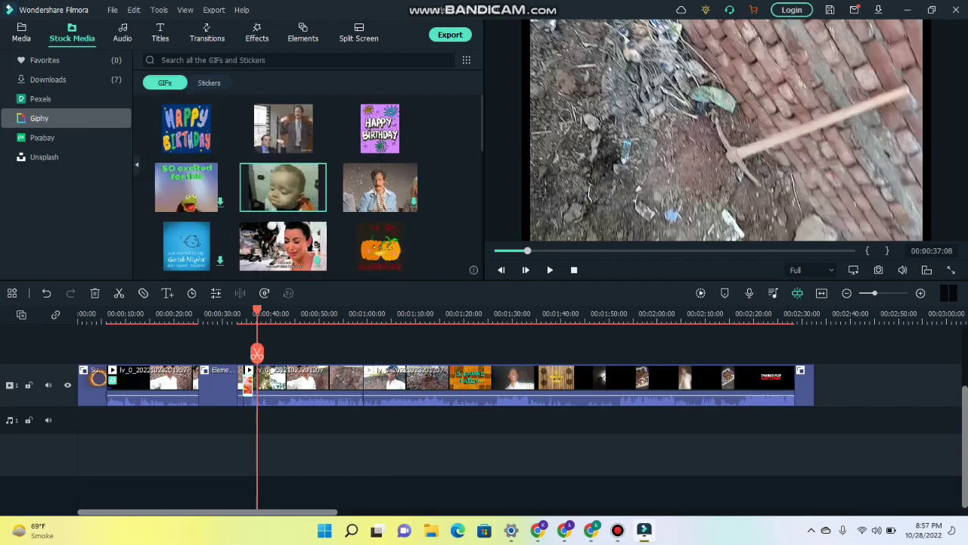
Split the long vlog clip at about 27 seconds
{"action": "left_click", "coordinate": [218, 385]}
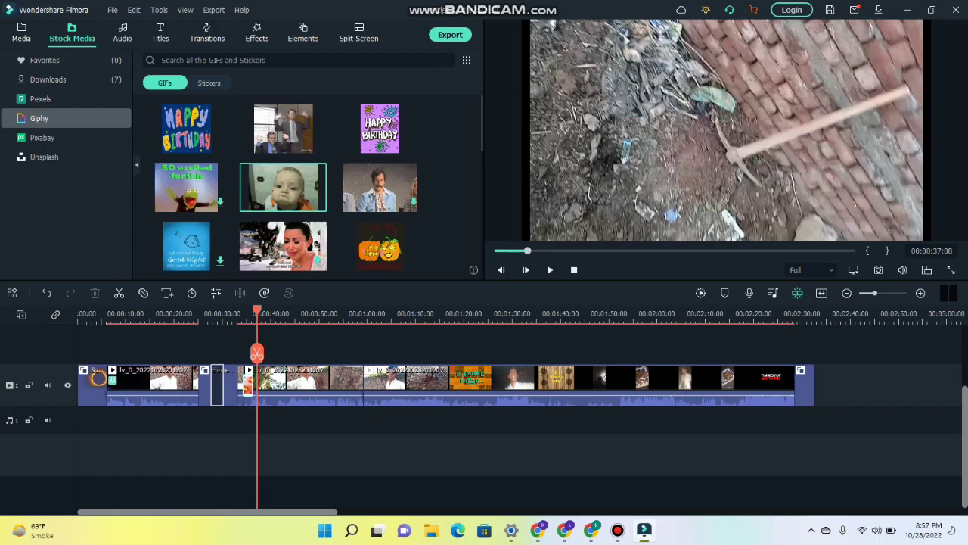
{"action": "left_click", "coordinate": [205, 385]}
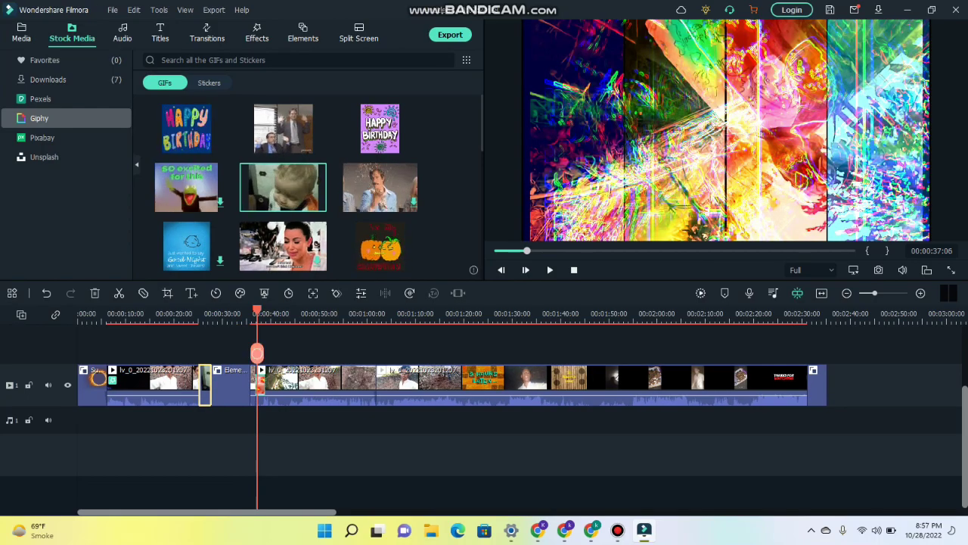
{"action": "left_click_drag", "start_coordinate": [257, 353], "coordinate": [191, 355]}
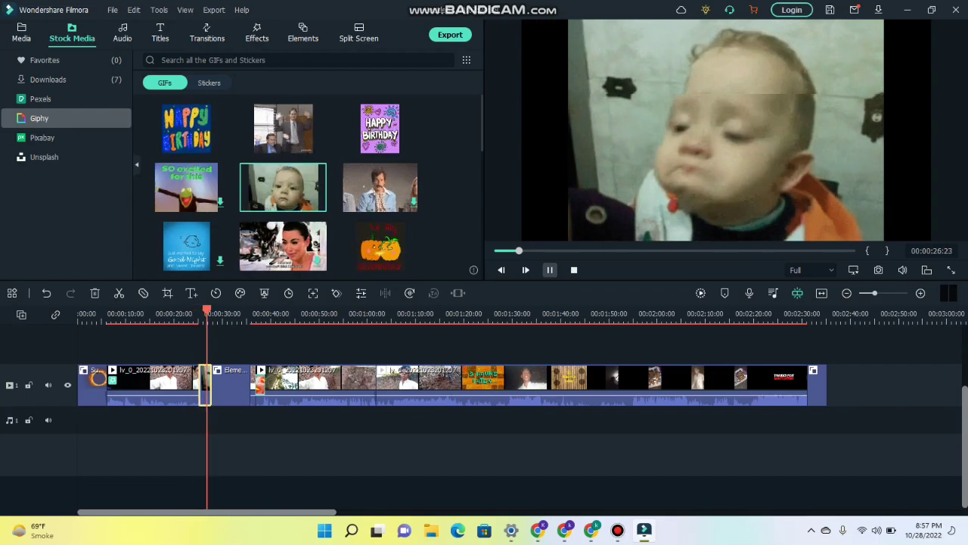
{"action": "key", "text": "space"}
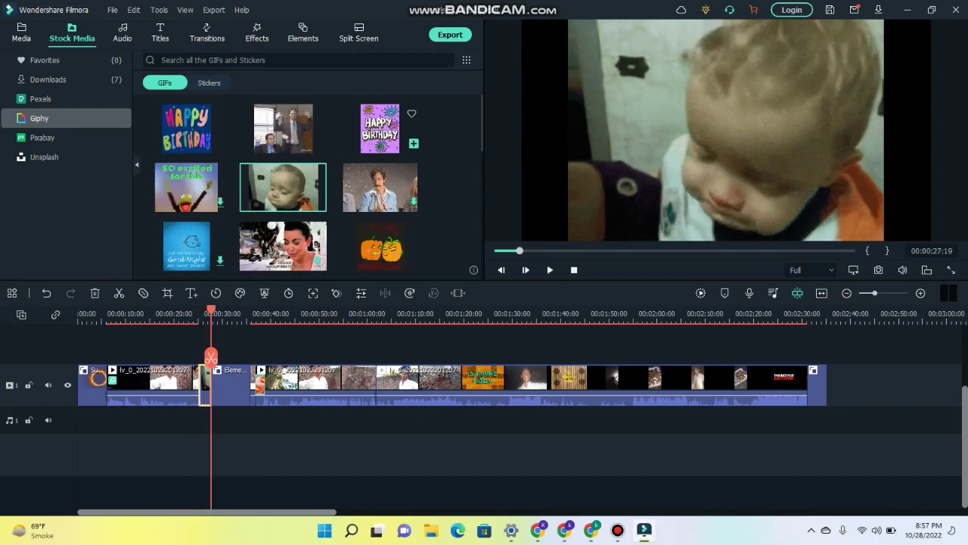
{"action": "left_click_drag", "start_coordinate": [334, 385], "coordinate": [330, 392]}
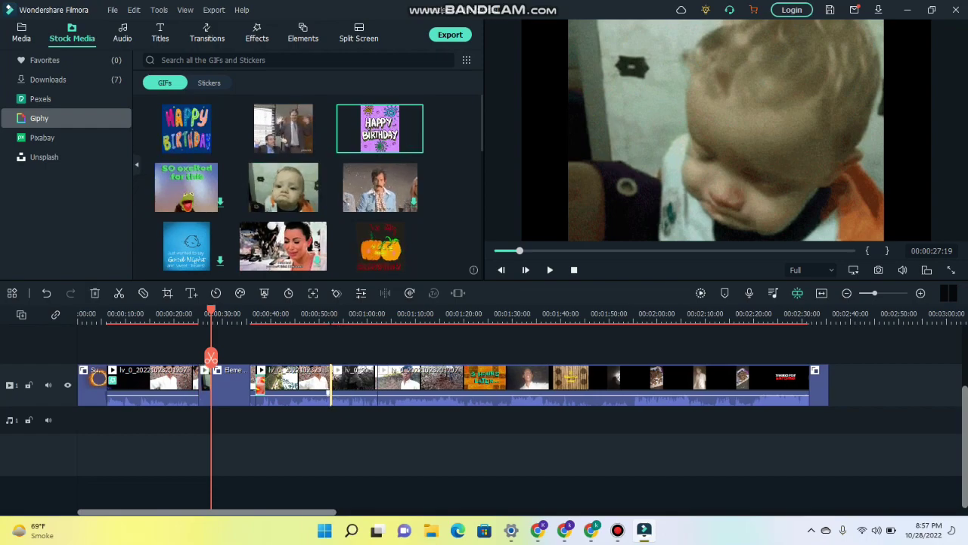
Play back from the 50-second mark to about 53 seconds, then show the Elements library
{"action": "left_click_drag", "start_coordinate": [211, 357], "coordinate": [323, 350]}
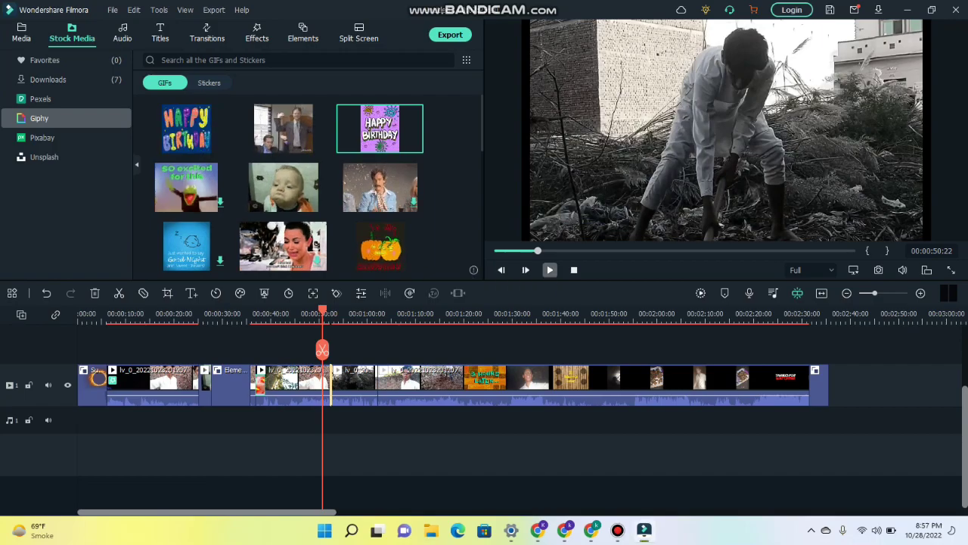
{"action": "left_click", "coordinate": [549, 269]}
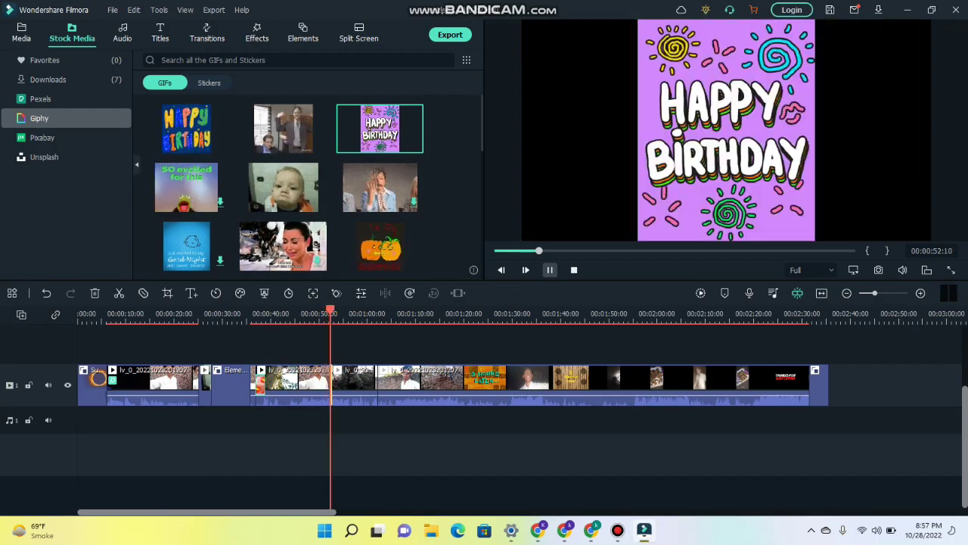
{"action": "key", "text": "space"}
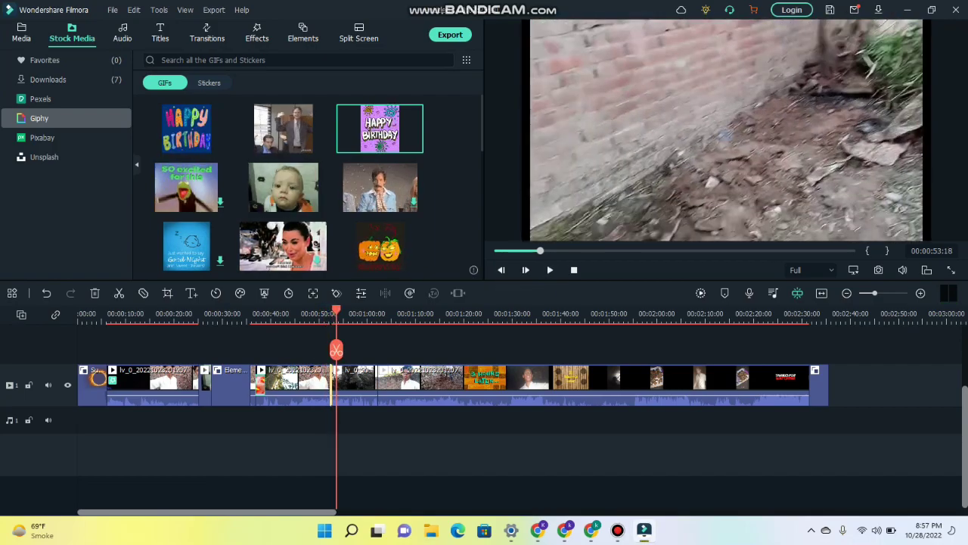
{"action": "left_click", "coordinate": [303, 33]}
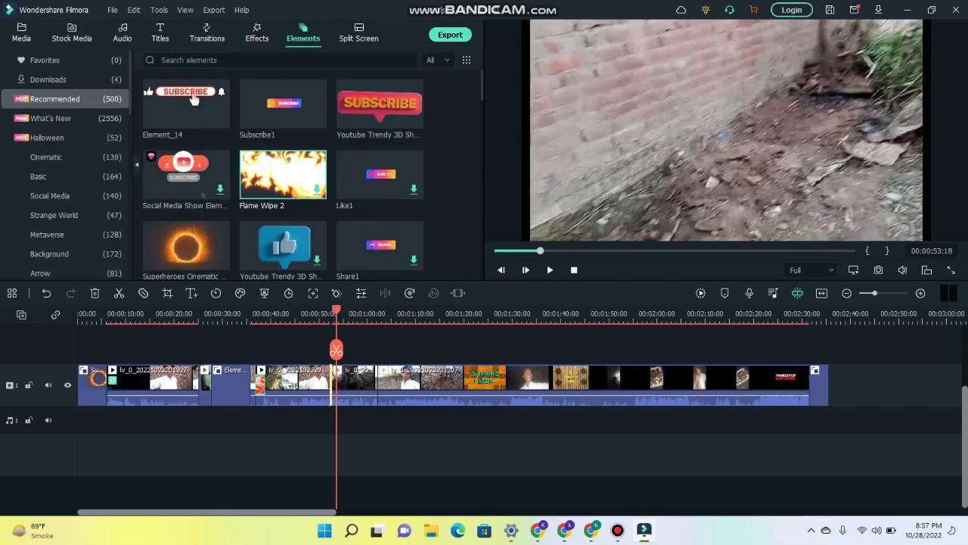
Browse the Effects and Split Screen libraries, ending on the Recommended transitions
{"action": "left_click", "coordinate": [257, 34]}
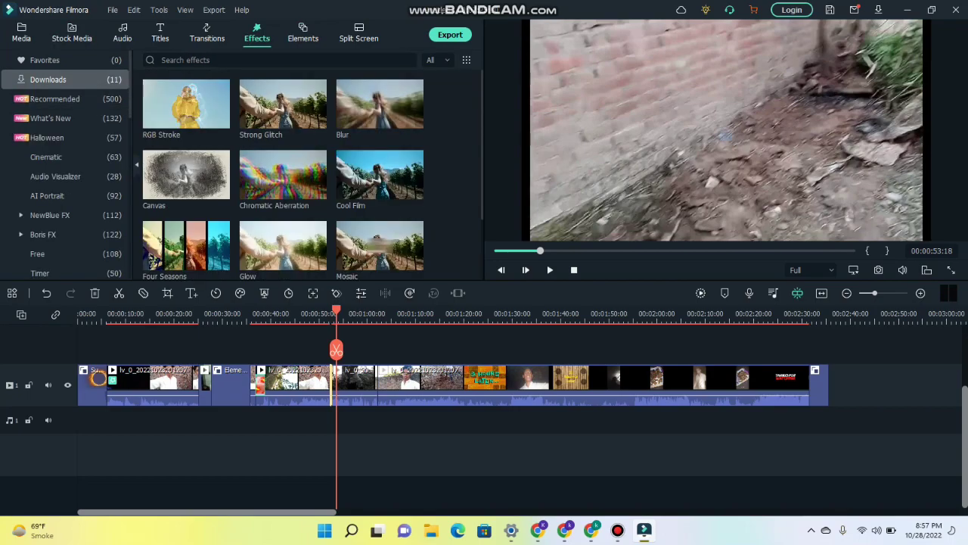
{"action": "left_click", "coordinate": [358, 34]}
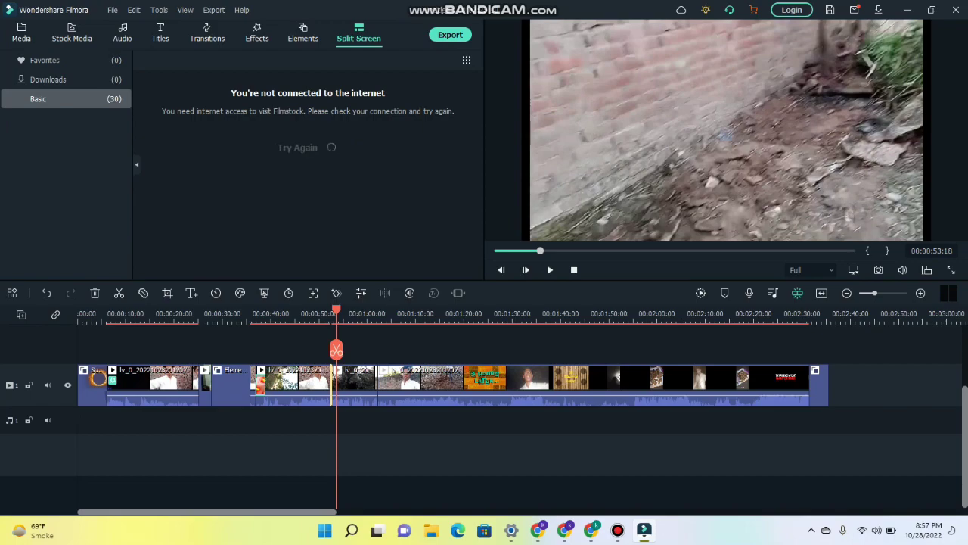
{"action": "left_click", "coordinate": [207, 34]}
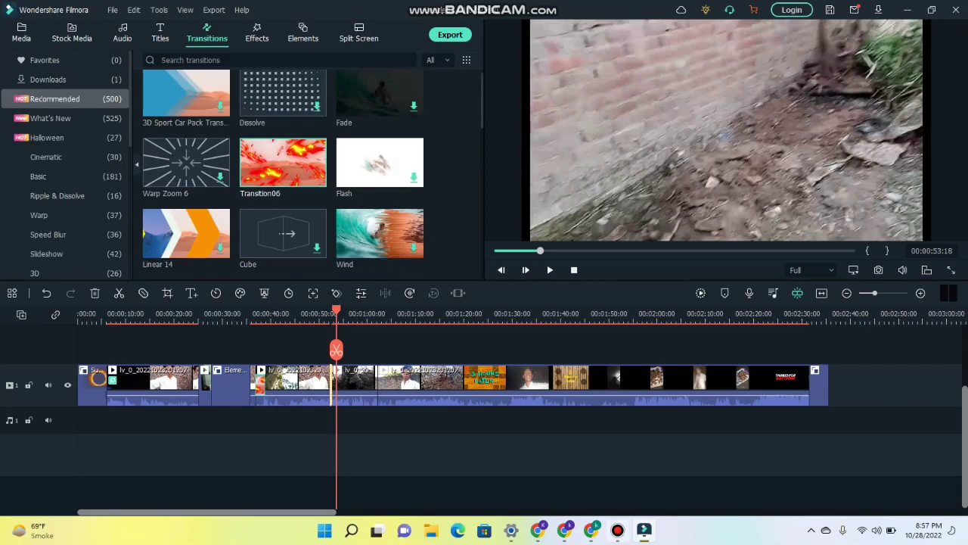
{"action": "left_click", "coordinate": [617, 530]}
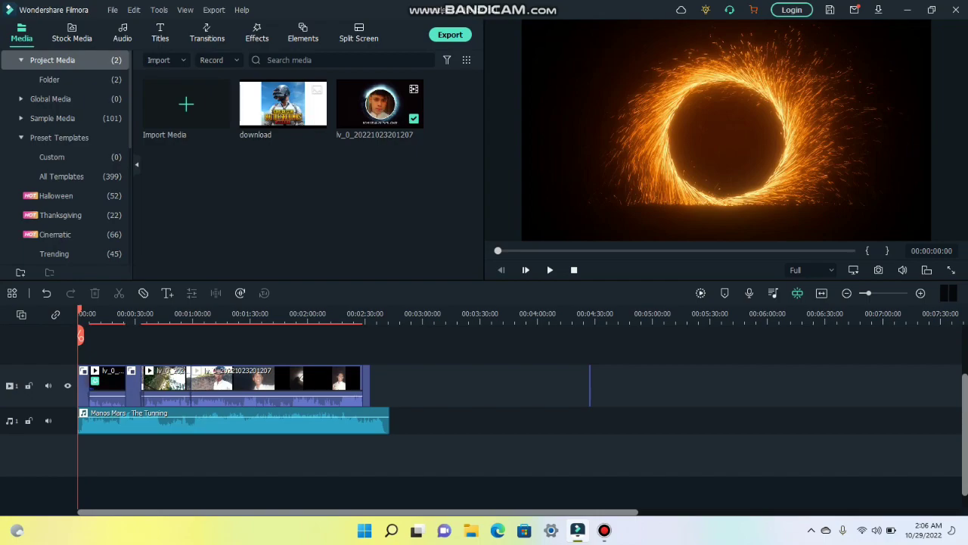
Look at Audio, then show the Giphy GIF collection in Stock Media
{"action": "left_click", "coordinate": [122, 33]}
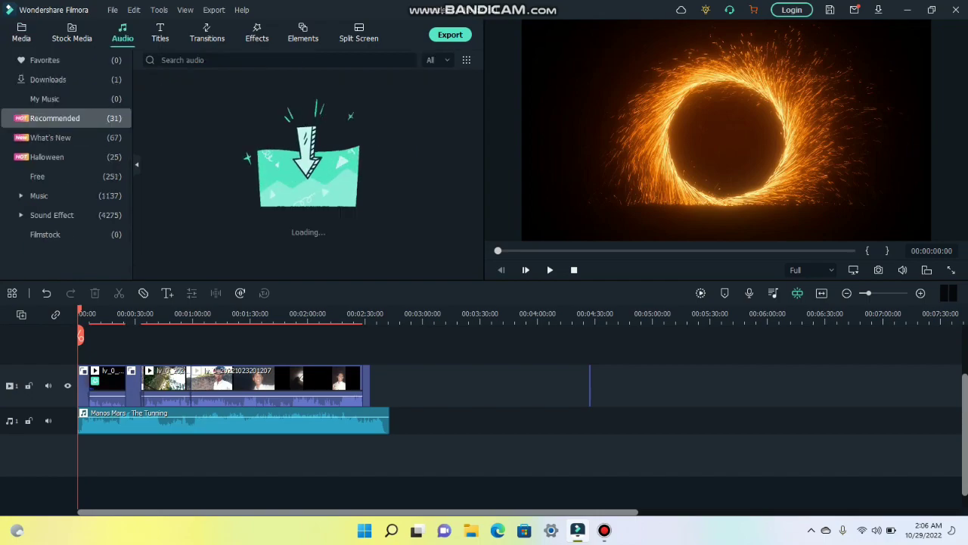
{"action": "left_click", "coordinate": [72, 32]}
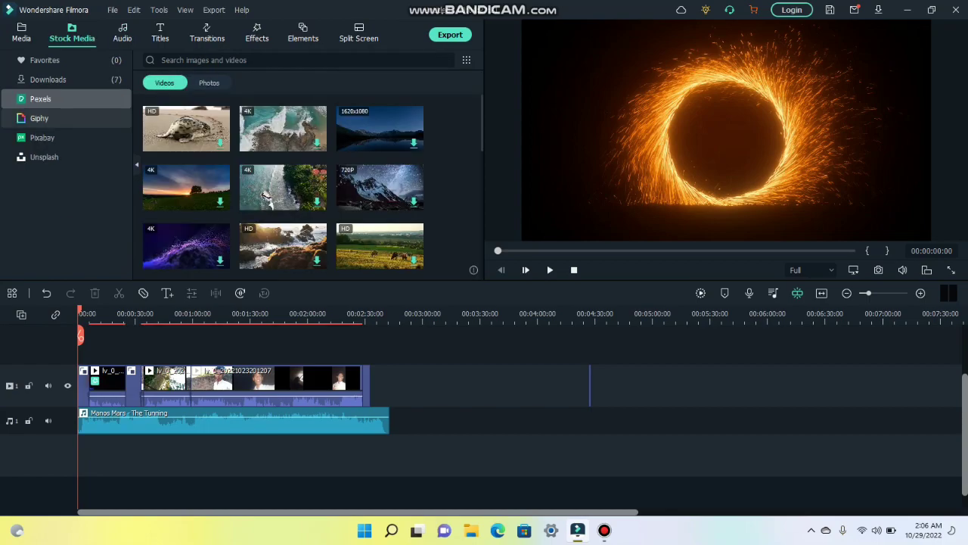
{"action": "left_click", "coordinate": [40, 118]}
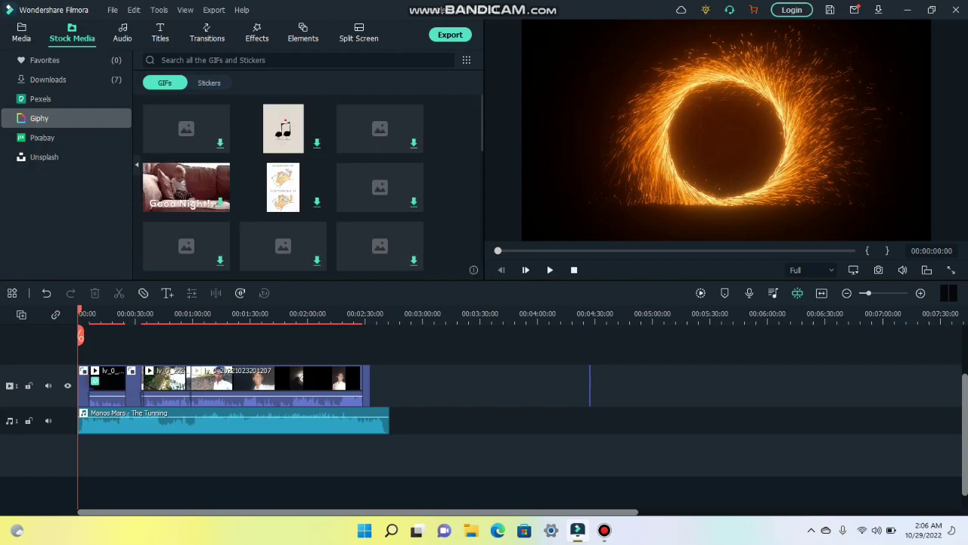
Cycle through Split Screen, Elements, Effects and Transitions, ending on the Titles library
{"action": "key", "text": "alt+8"}
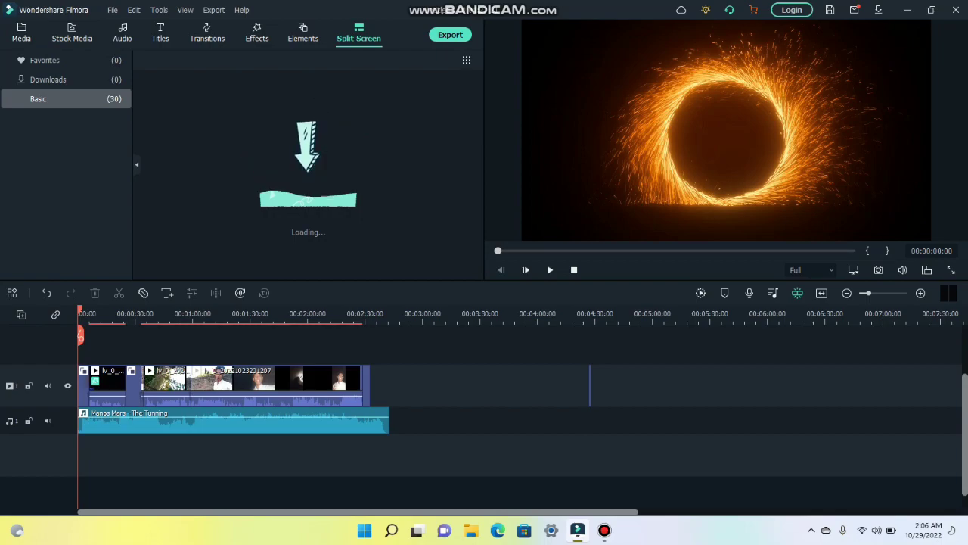
{"action": "key", "text": "alt+7"}
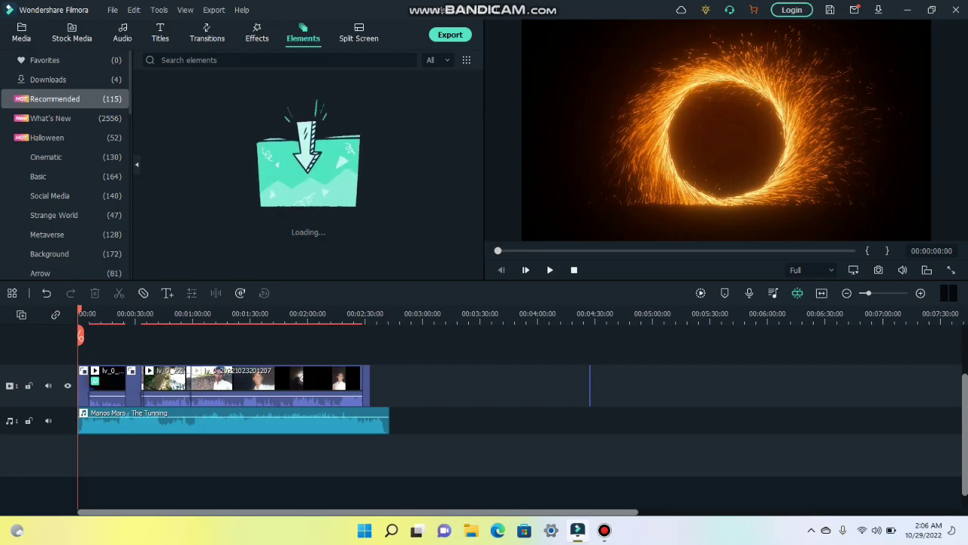
{"action": "key", "text": "alt+8"}
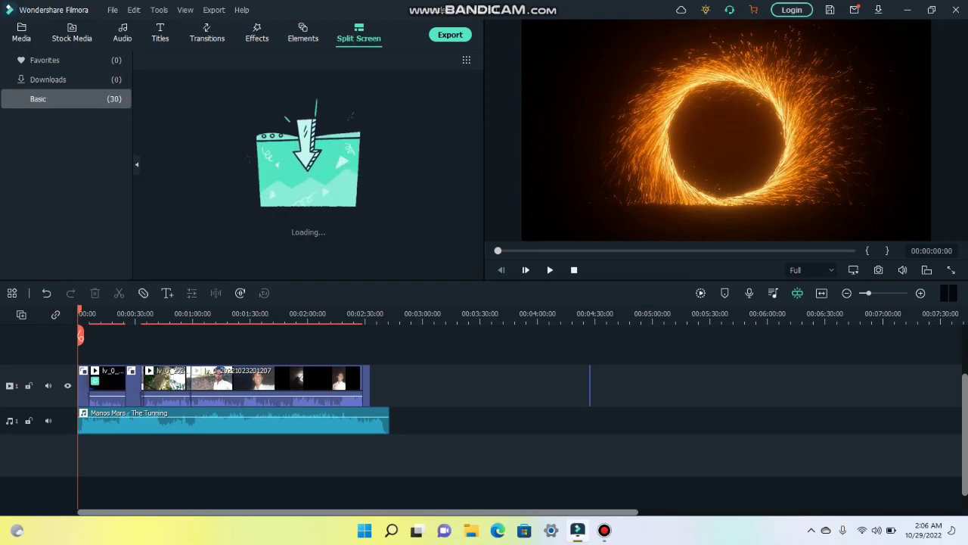
{"action": "key", "text": "alt+7"}
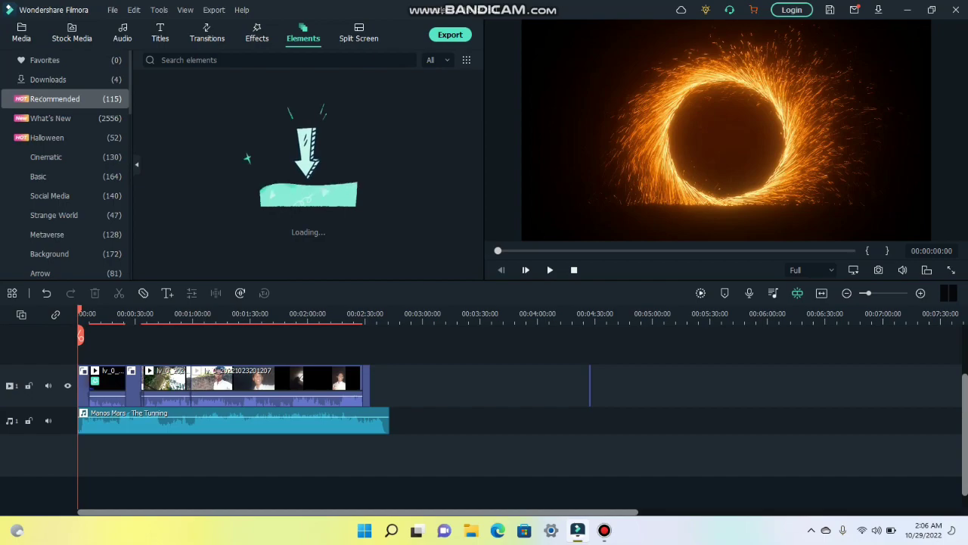
{"action": "key", "text": "alt+6"}
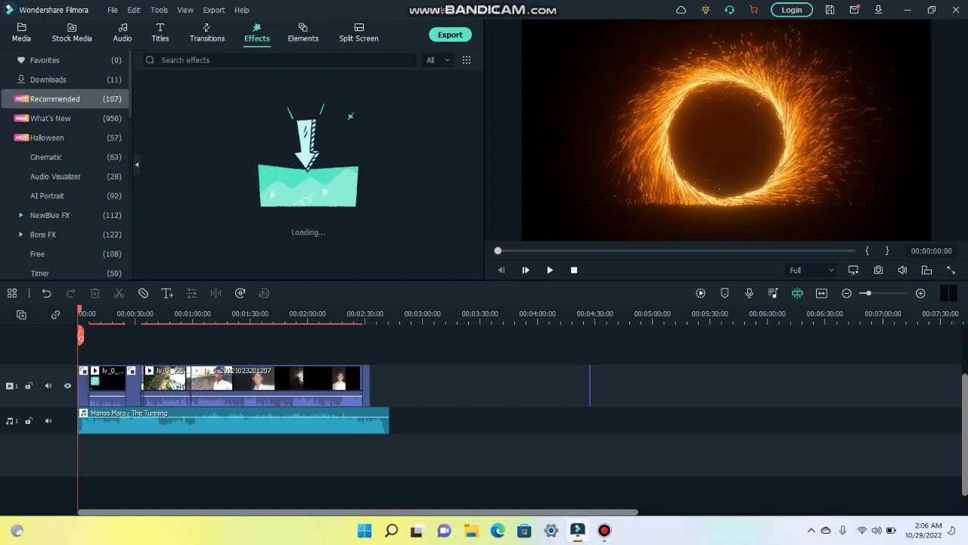
{"action": "key", "text": "alt+5"}
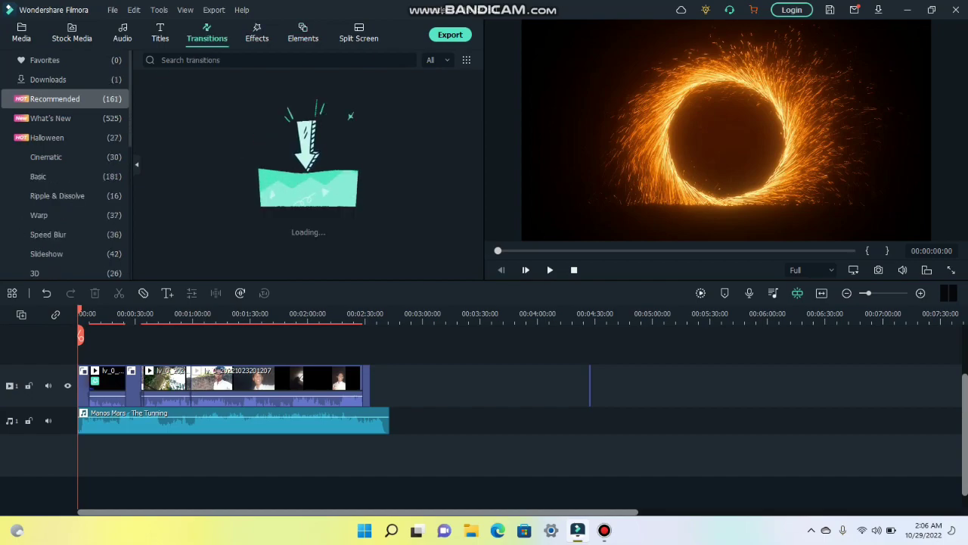
{"action": "key", "text": "alt+4"}
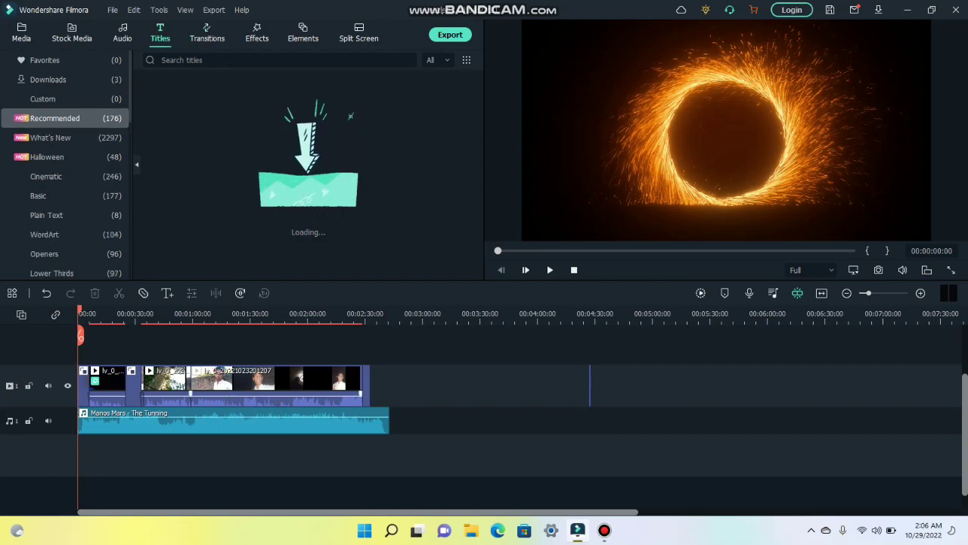
Shorten the second vlog clip and preview the downloaded Opener 21 title
{"action": "left_click", "coordinate": [188, 393]}
{"action": "mouse_move", "coordinate": [189, 393]}
{"action": "left_mouse_down"}
{"action": "mouse_move", "coordinate": [360, 394]}
{"action": "mouse_move", "coordinate": [142, 394]}
{"action": "mouse_move", "coordinate": [201, 393]}
{"action": "mouse_move", "coordinate": [189, 393]}
{"action": "left_mouse_up"}
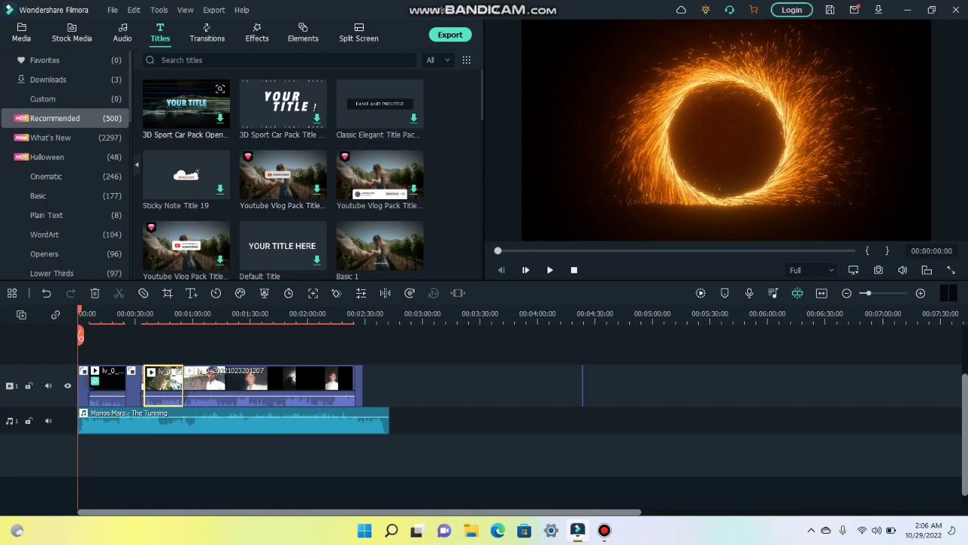
{"action": "left_click", "coordinate": [186, 106]}
{"action": "left_click", "coordinate": [48, 79]}
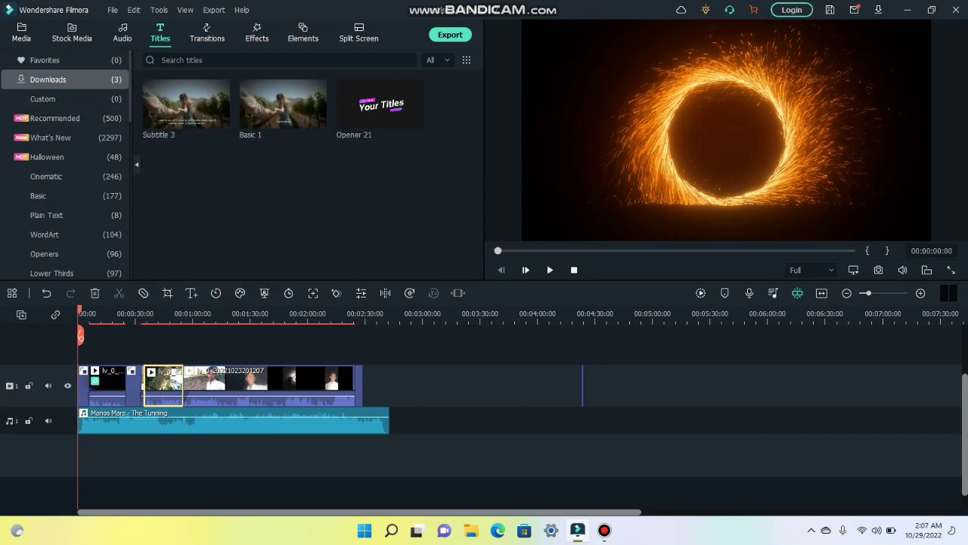
{"action": "left_click", "coordinate": [380, 104]}
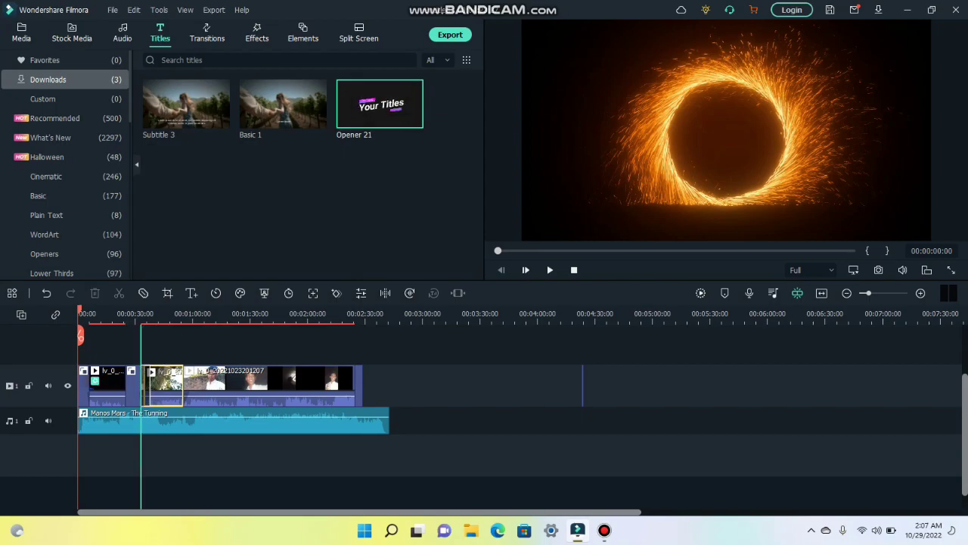
Place Opener 21 at the timeline start on a new track, play it, and select it
{"action": "left_click_drag", "start_coordinate": [150, 348], "coordinate": [83, 348]}
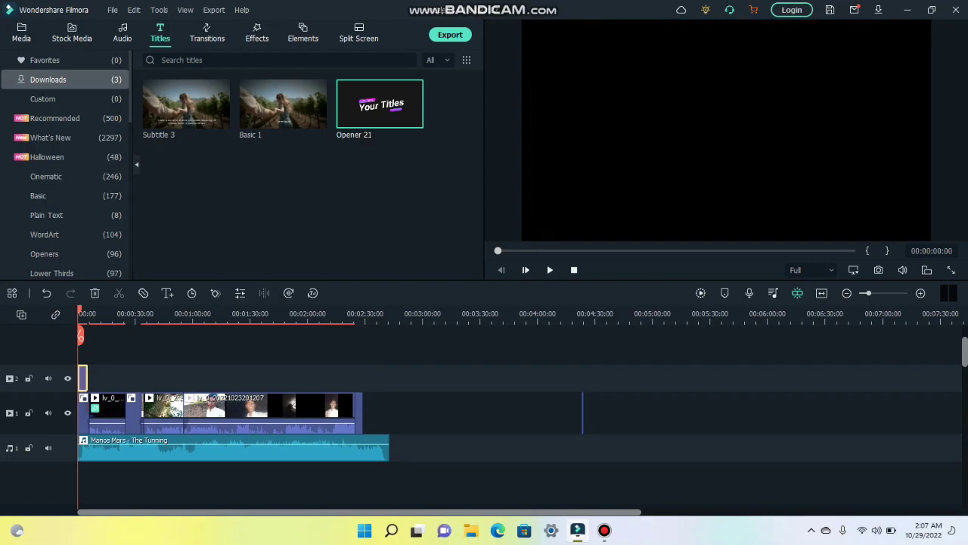
{"action": "left_click", "coordinate": [550, 269]}
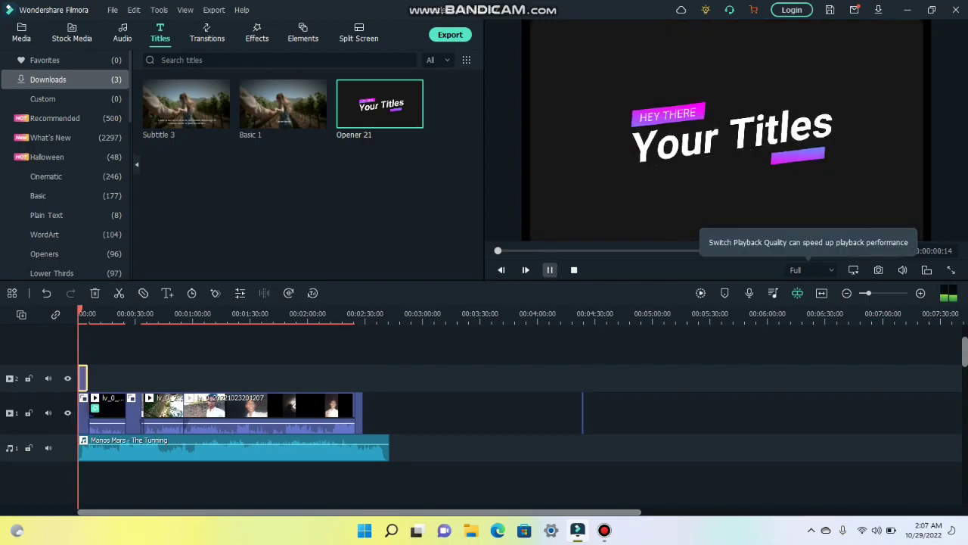
{"action": "left_click", "coordinate": [550, 270]}
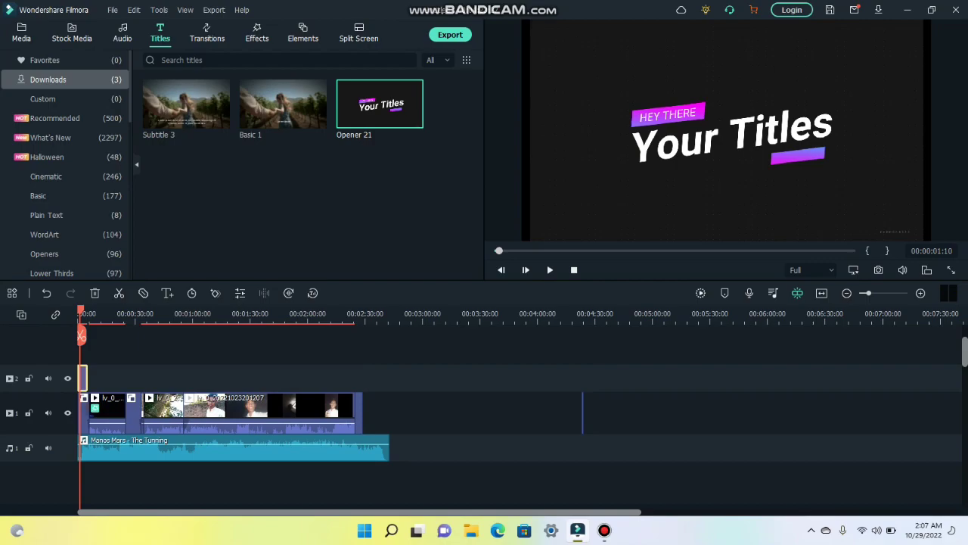
{"action": "left_click", "coordinate": [730, 136]}
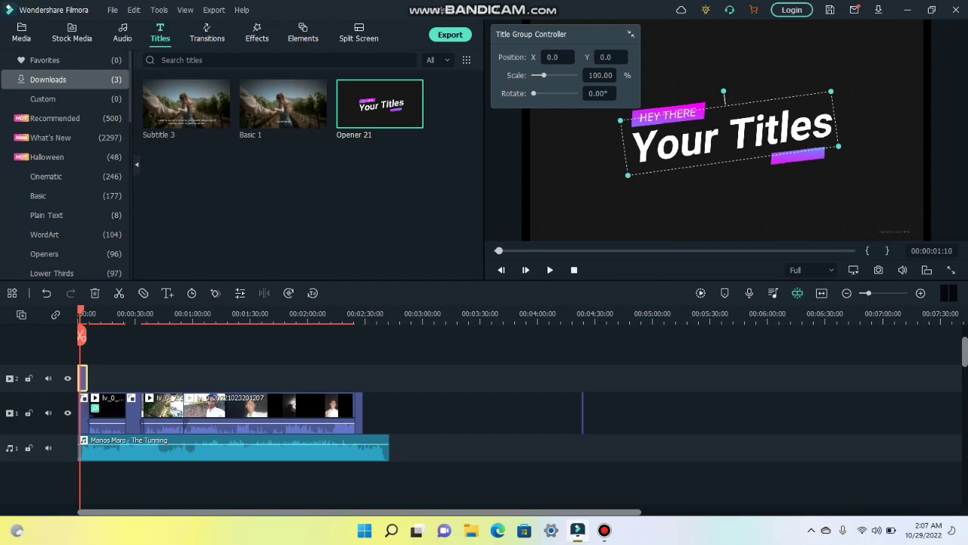
Change the opener's 'Your Titles' text to 'TECH ROOK' in bold
{"action": "right_click", "coordinate": [84, 382]}
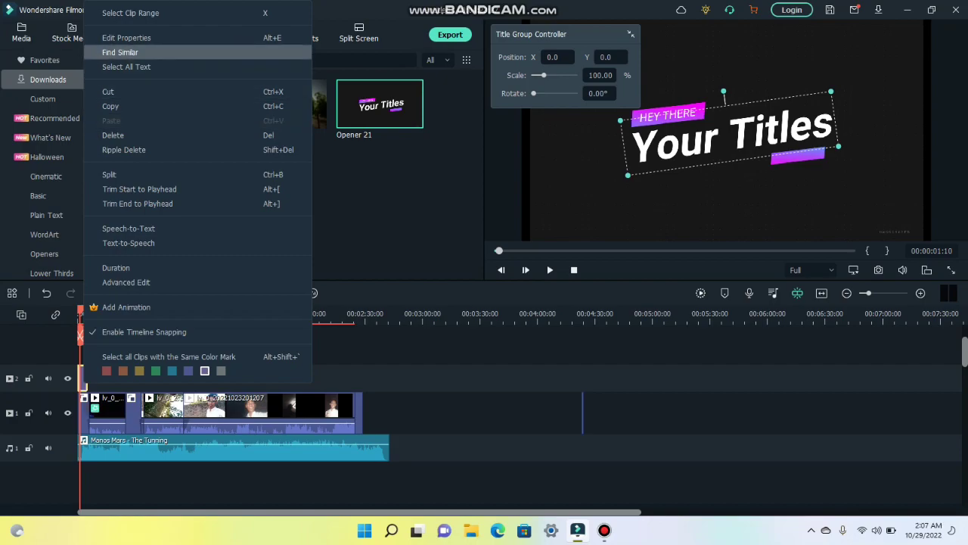
{"action": "left_click", "coordinate": [126, 38]}
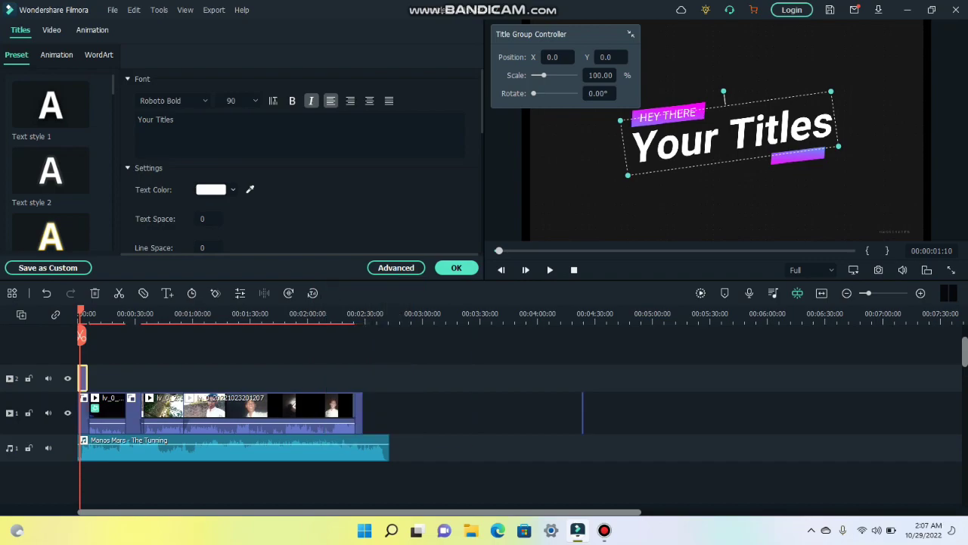
{"action": "key", "text": "ctrl+a"}
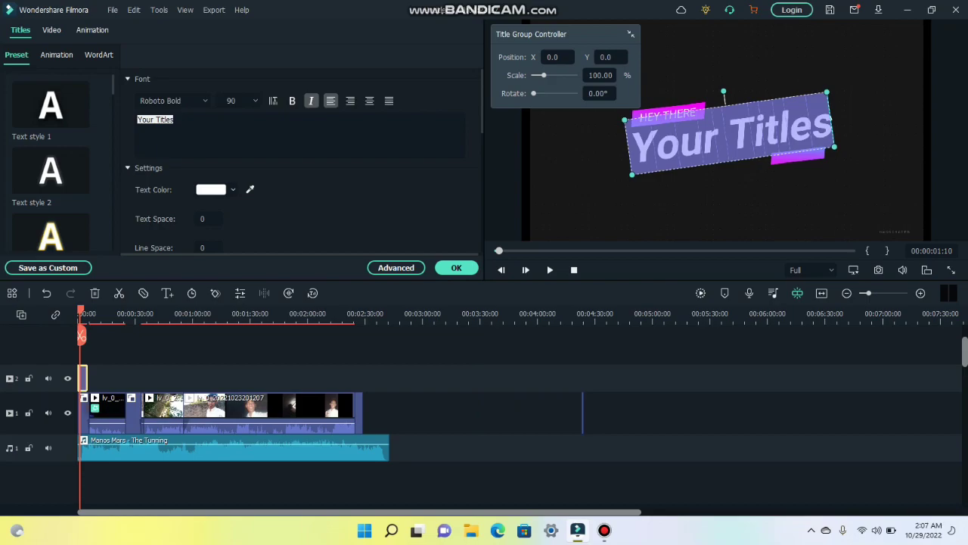
{"action": "key", "text": "BackSpace"}
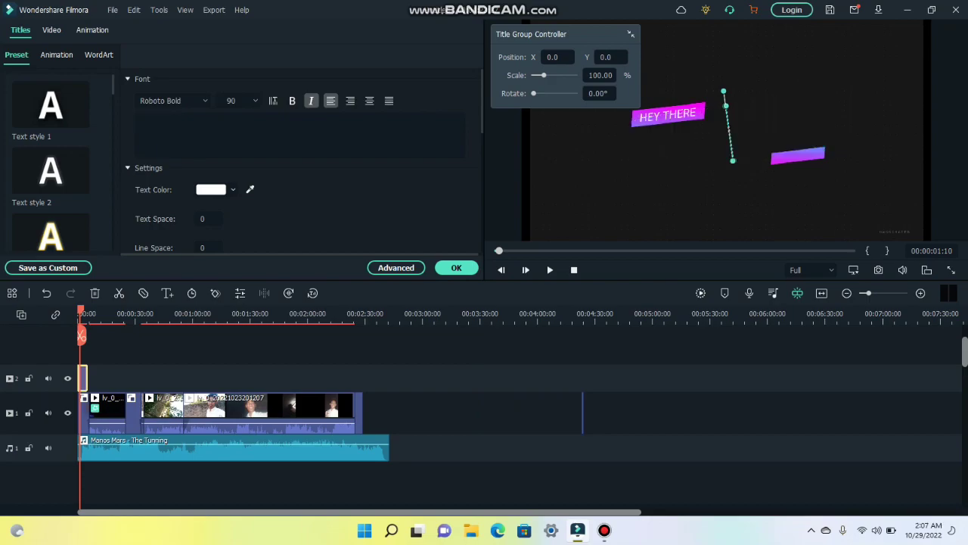
{"action": "type", "text": "TE"}
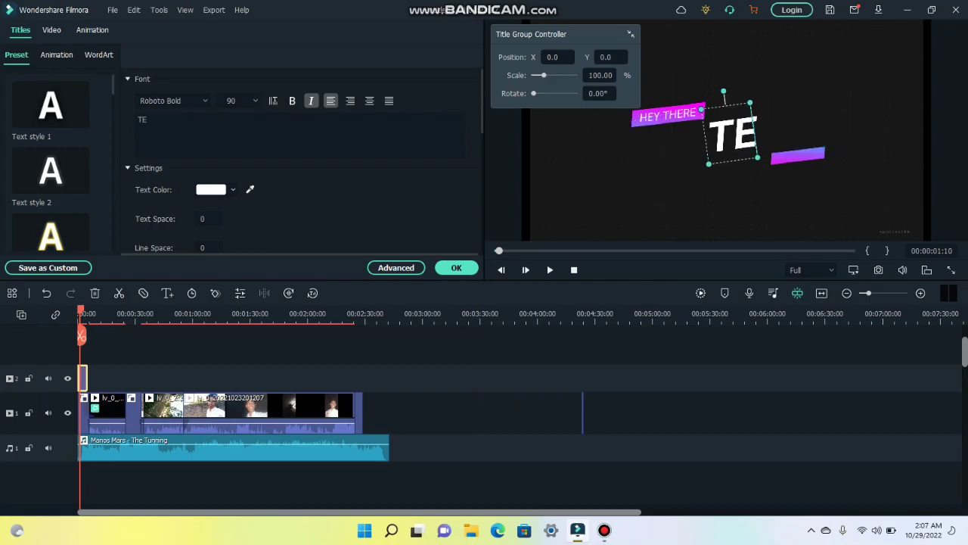
{"action": "type", "text": "CH ROOK"}
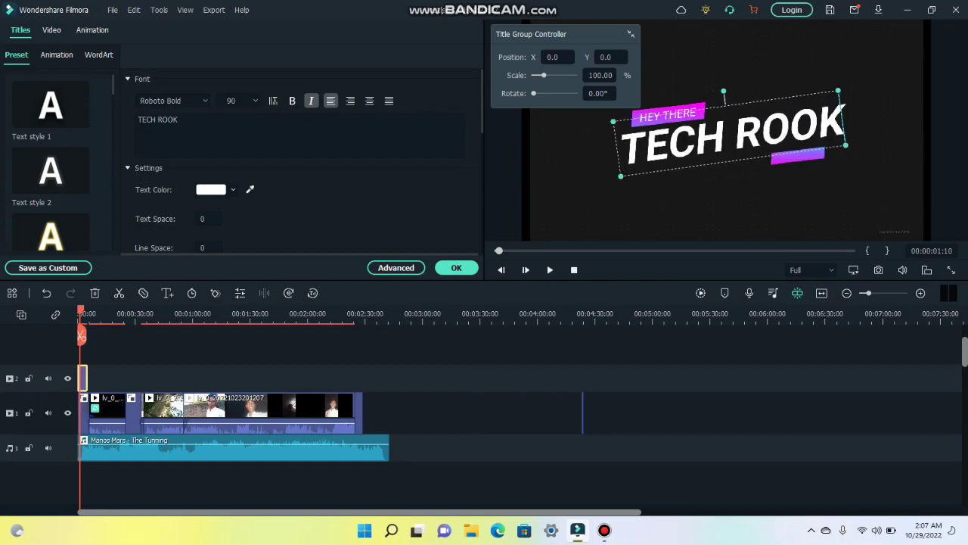
{"action": "key", "text": "ctrl+b"}
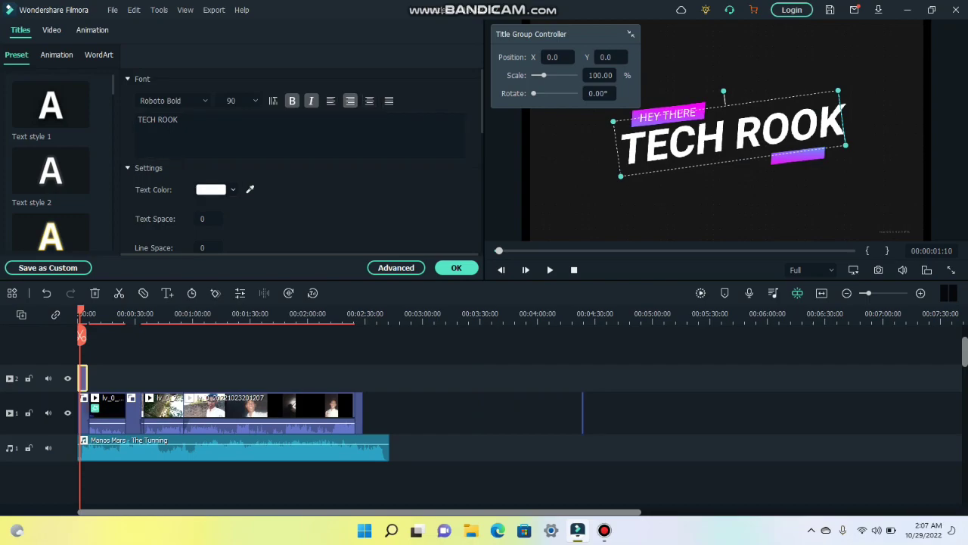
Make the TECH ROOK title text dark red and apply the Text style 1 preset
{"action": "left_click", "coordinate": [211, 190]}
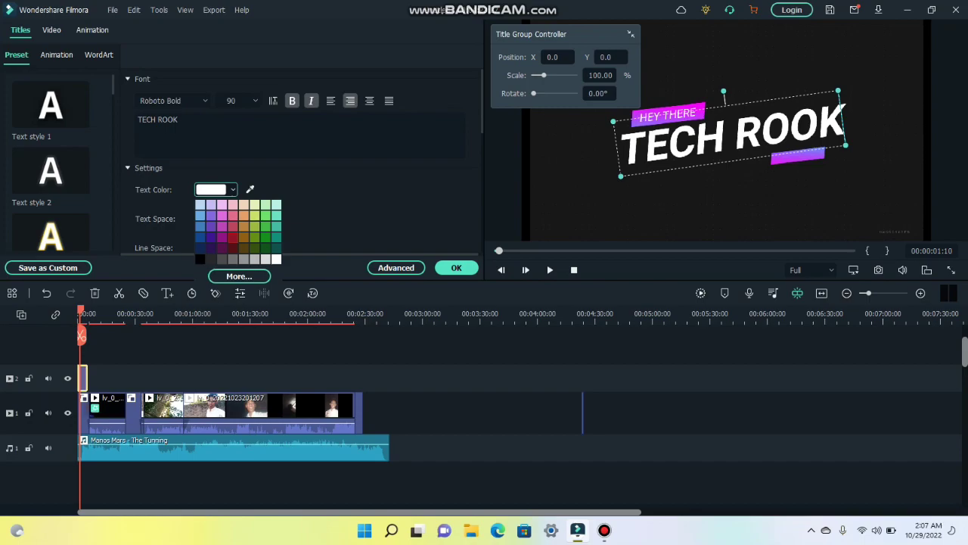
{"action": "left_click", "coordinate": [223, 238]}
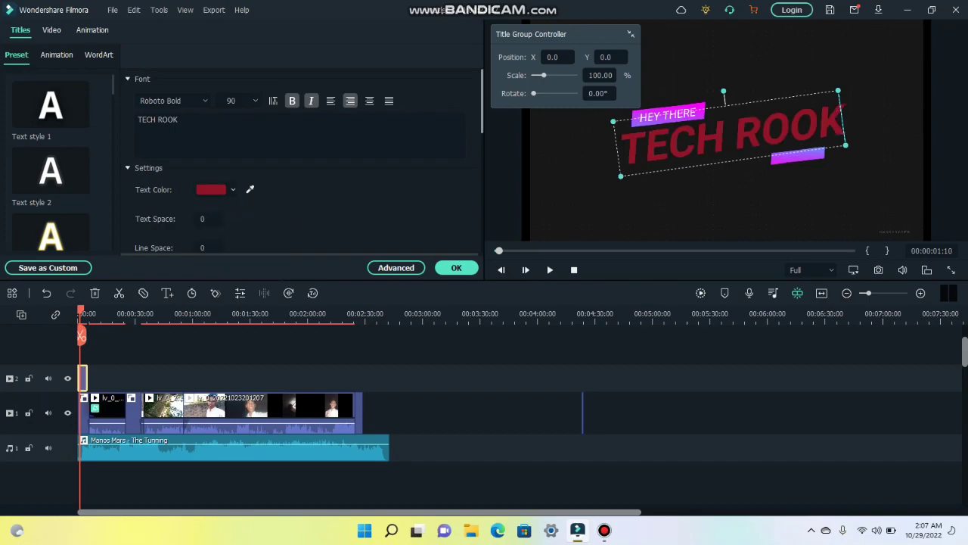
{"action": "scroll", "coordinate": [303, 167], "scroll_direction": "down", "scroll_amount": 10}
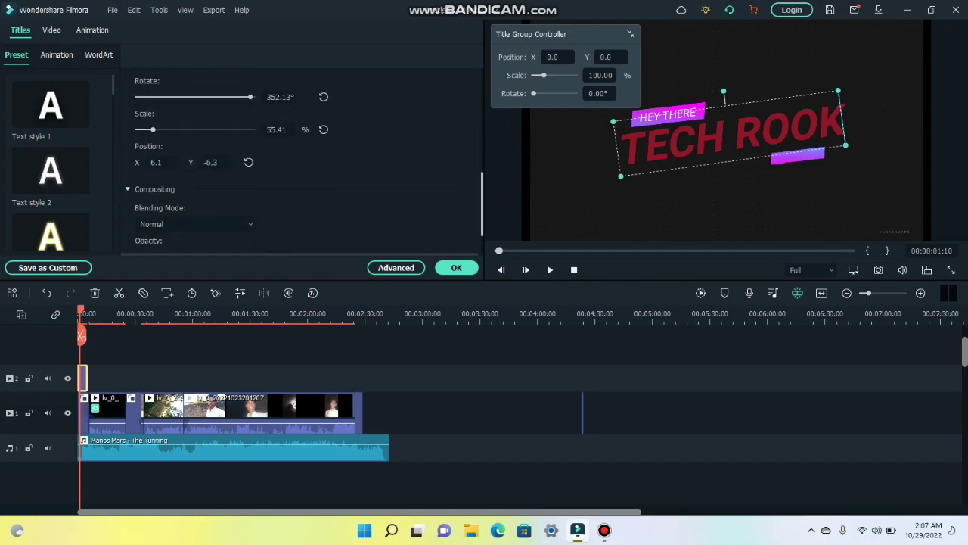
{"action": "scroll", "coordinate": [302, 166], "scroll_direction": "down", "scroll_amount": 2}
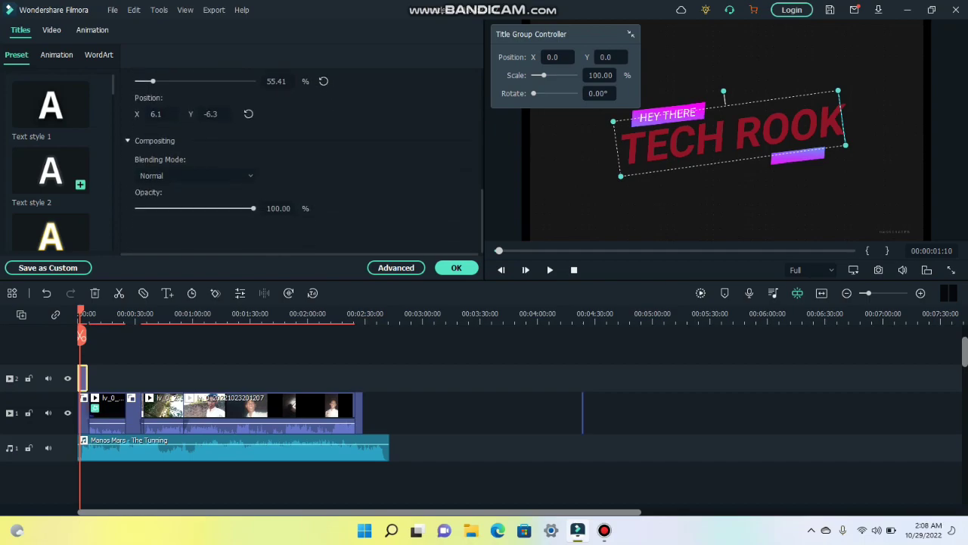
{"action": "mouse_move", "coordinate": [76, 181]}
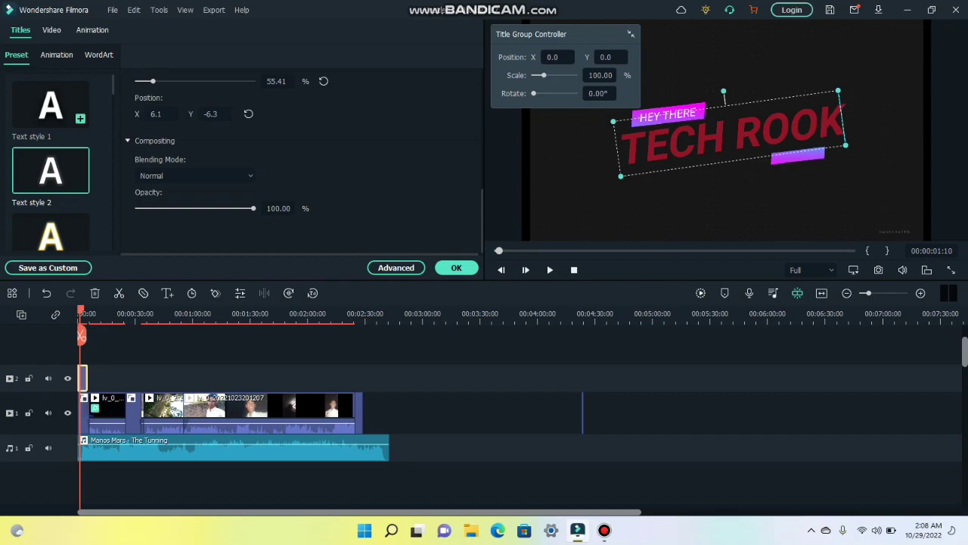
{"action": "left_click", "coordinate": [51, 104]}
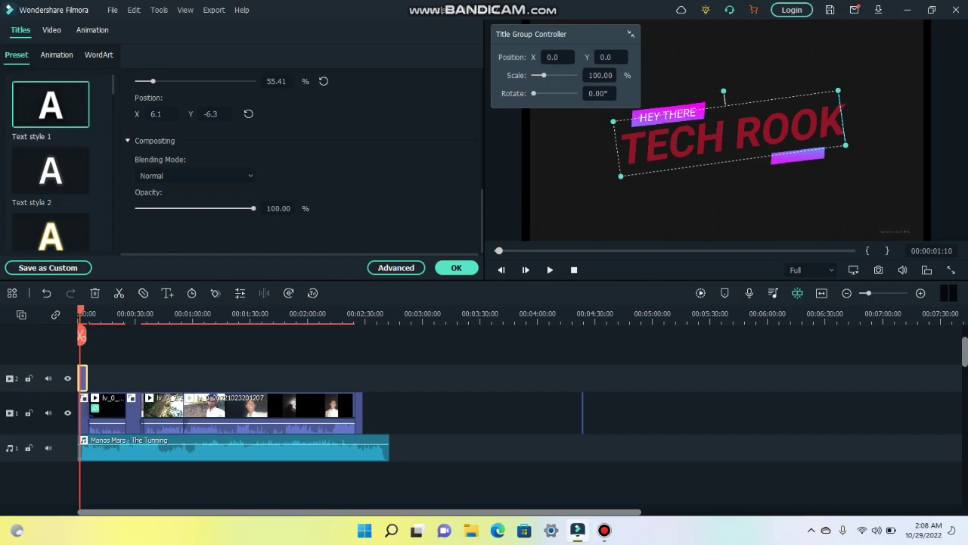
Give the title the Wavy style animation, then bring up the WordArt style presets
{"action": "left_click", "coordinate": [57, 54]}
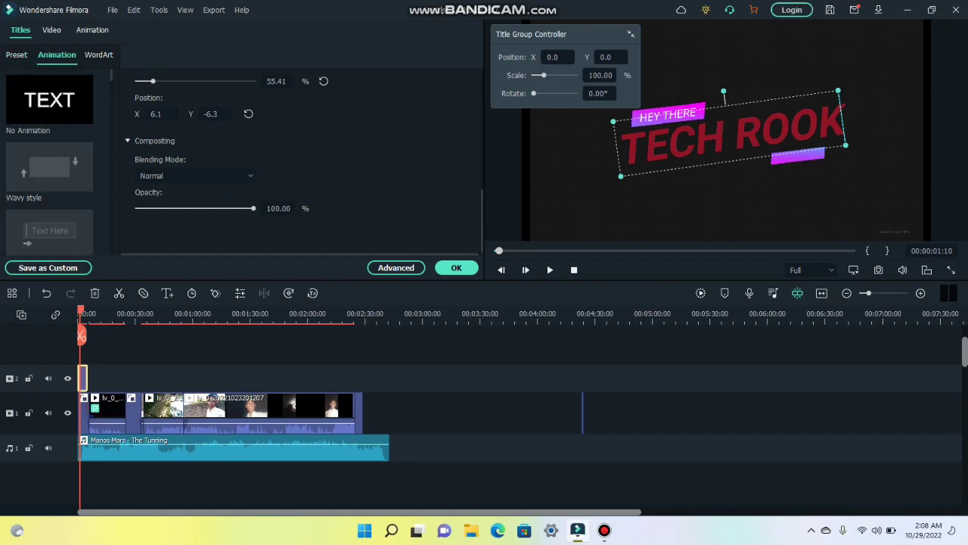
{"action": "left_click", "coordinate": [49, 100]}
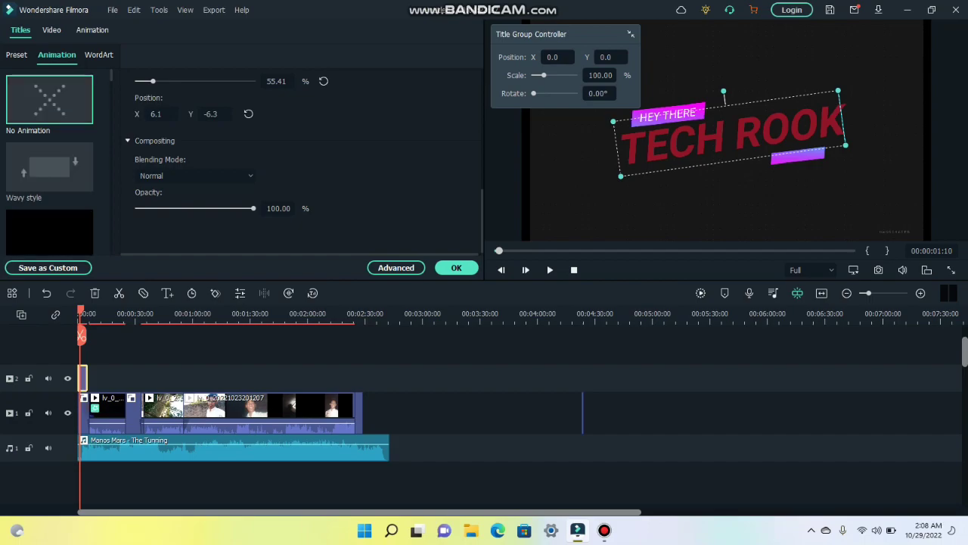
{"action": "left_click", "coordinate": [49, 167]}
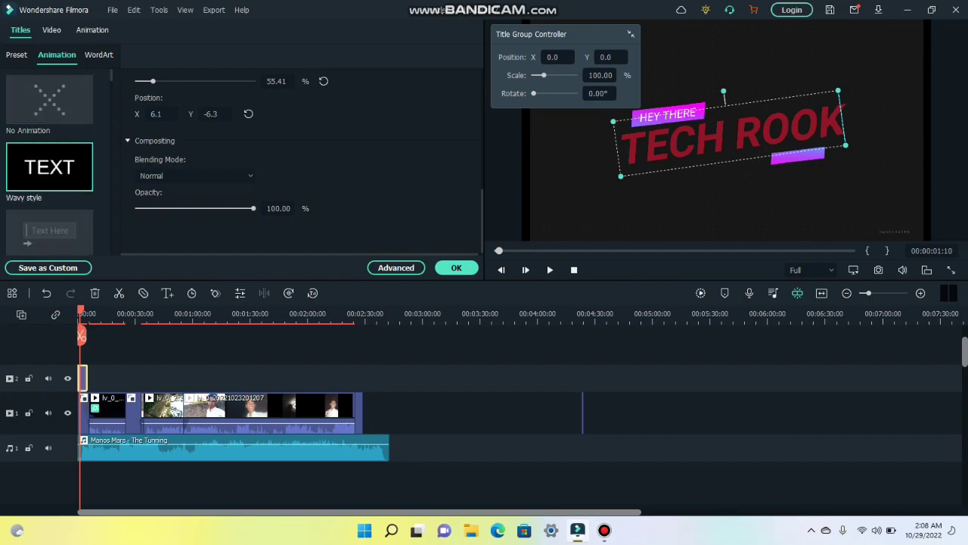
{"action": "left_click", "coordinate": [98, 54]}
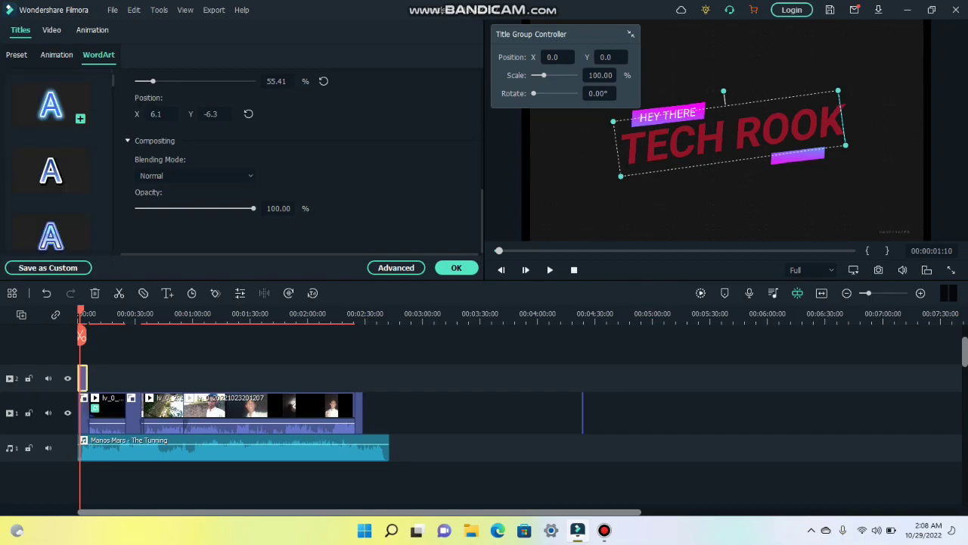
Apply the glossy blue-outlined WordArt style to TECH ROOK and confirm the title edit with OK
{"action": "left_click", "coordinate": [51, 103]}
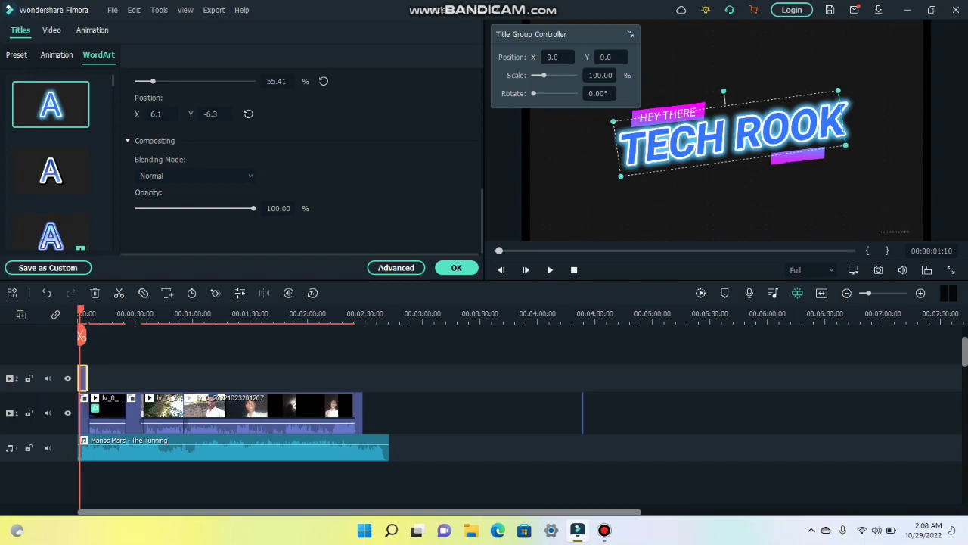
{"action": "left_click", "coordinate": [50, 235]}
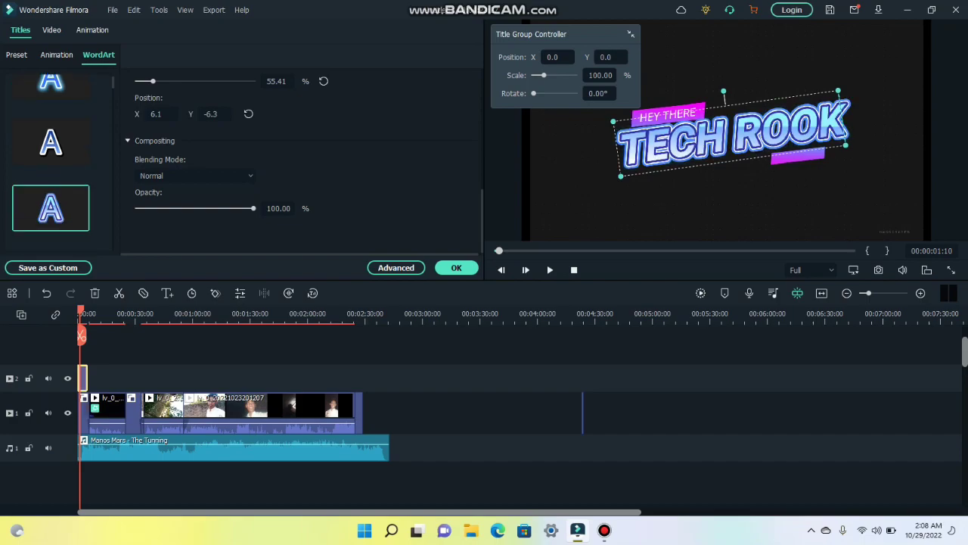
{"action": "left_click", "coordinate": [456, 268]}
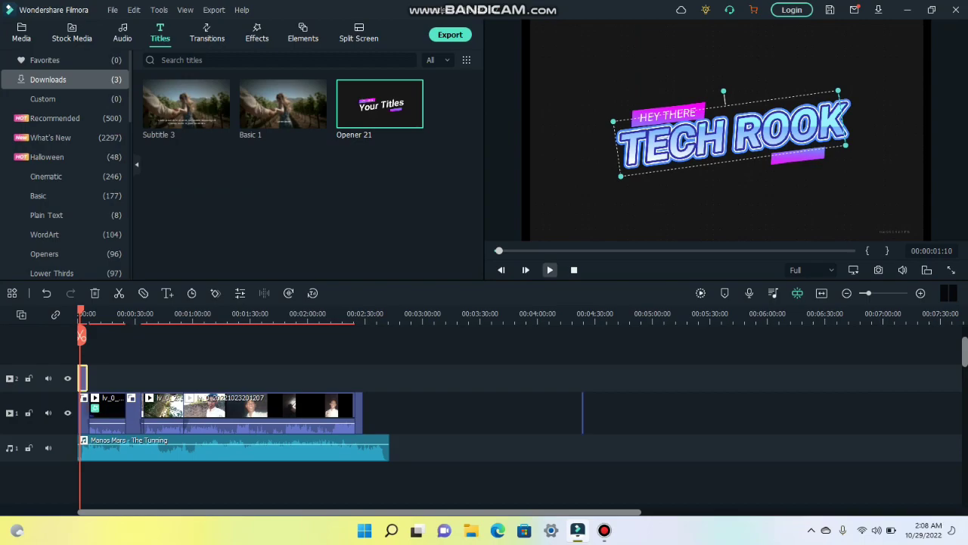
Replay the TECH ROOK opener from 00:00:00, then bring up the Split Screen templates (Alt+8)
{"action": "left_click", "coordinate": [550, 269]}
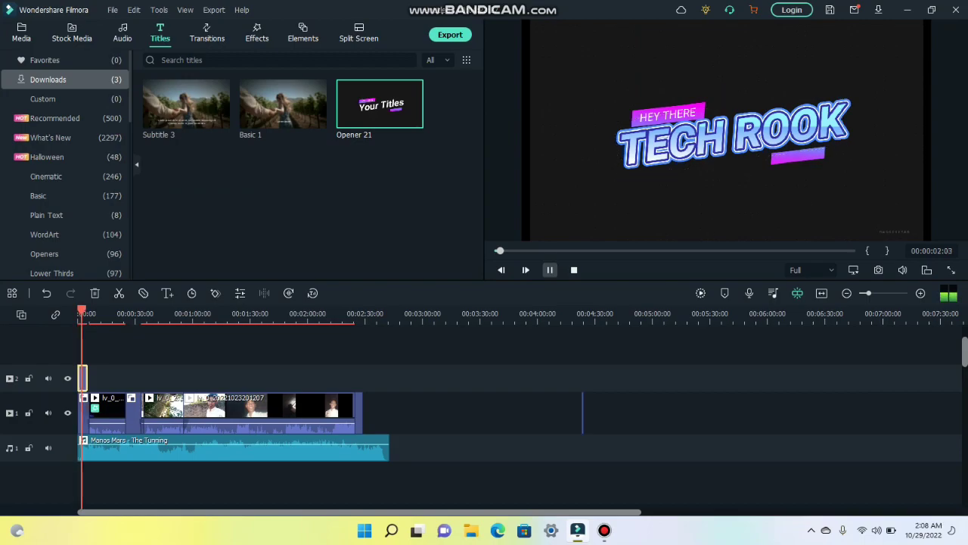
{"action": "key", "text": "space"}
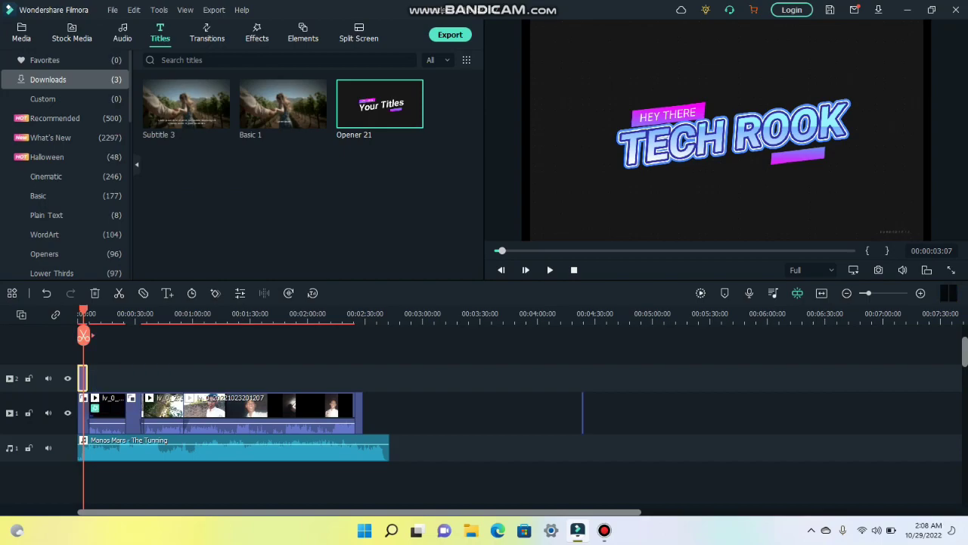
{"action": "left_click_drag", "start_coordinate": [83, 333], "coordinate": [78, 334]}
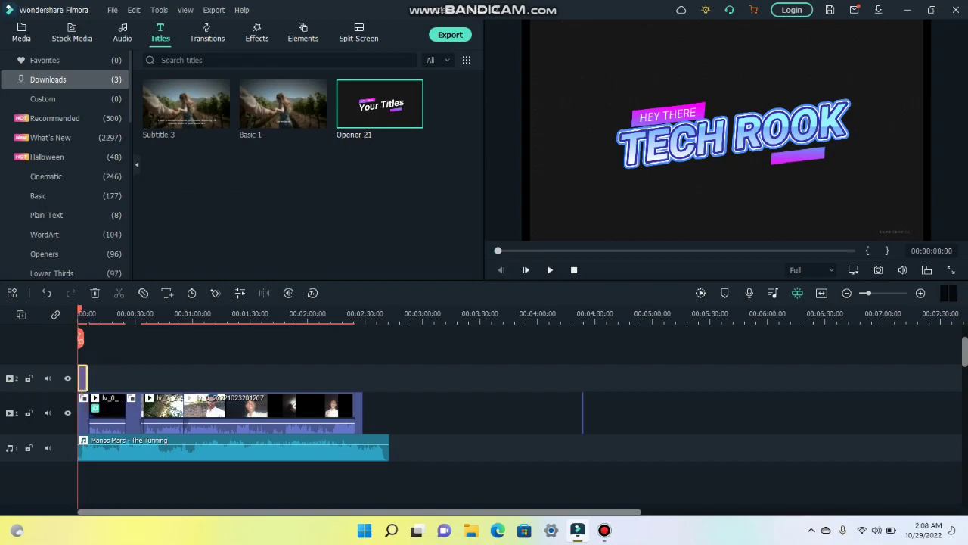
{"action": "left_click", "coordinate": [550, 270]}
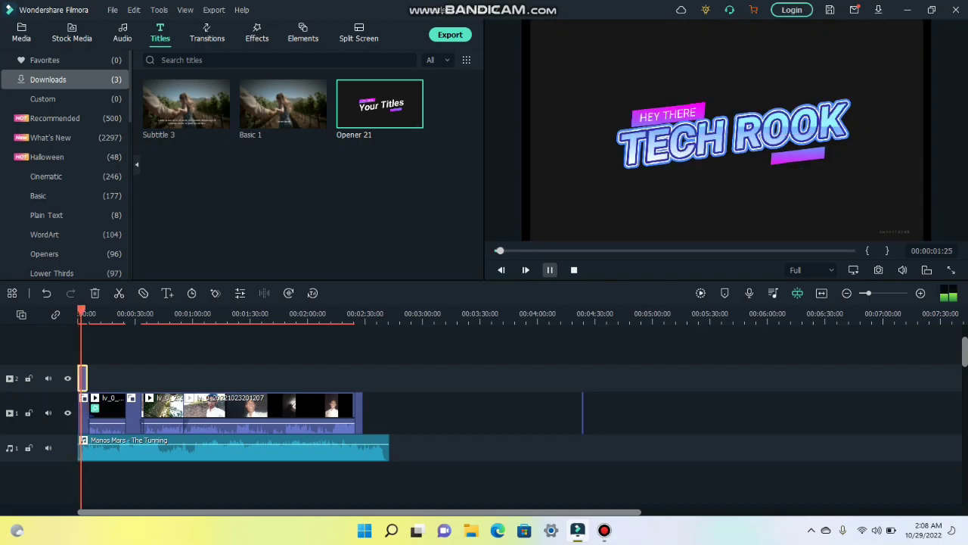
{"action": "left_click", "coordinate": [83, 338]}
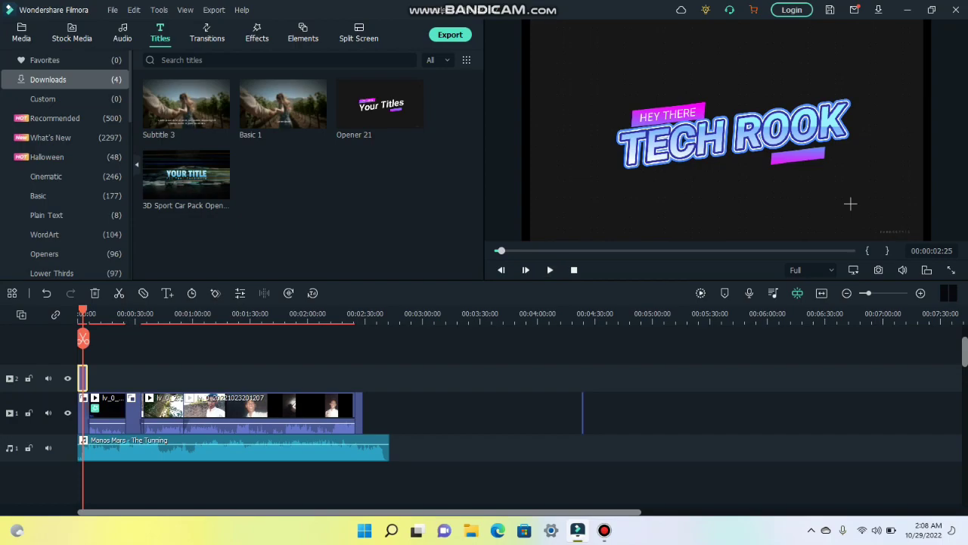
{"action": "key", "text": "alt+8"}
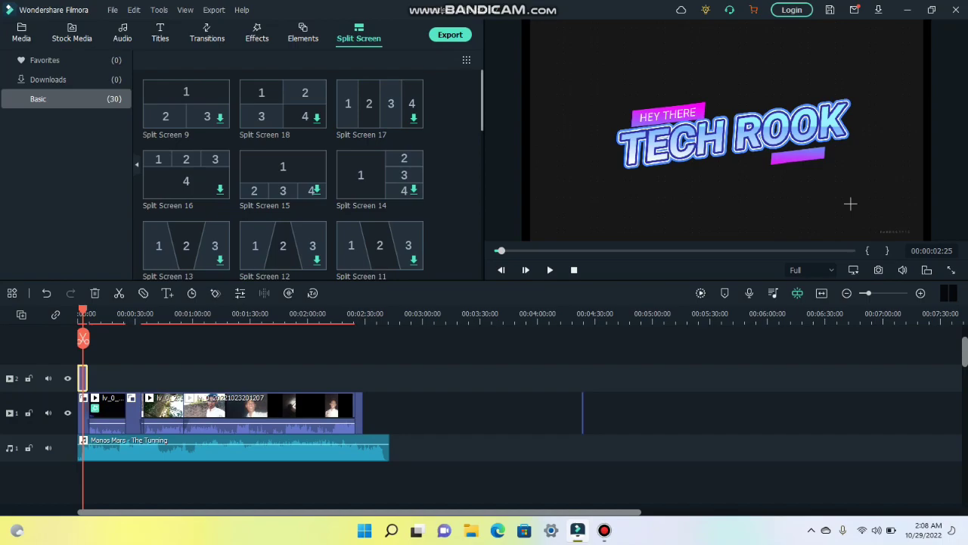
Download the Split Screen 18 and 17 layouts and place Split Screen 17 on video track 1
{"action": "scroll", "coordinate": [313, 174], "scroll_direction": "down", "scroll_amount": 7}
{"action": "scroll", "coordinate": [313, 175], "scroll_direction": "up", "scroll_amount": 7}
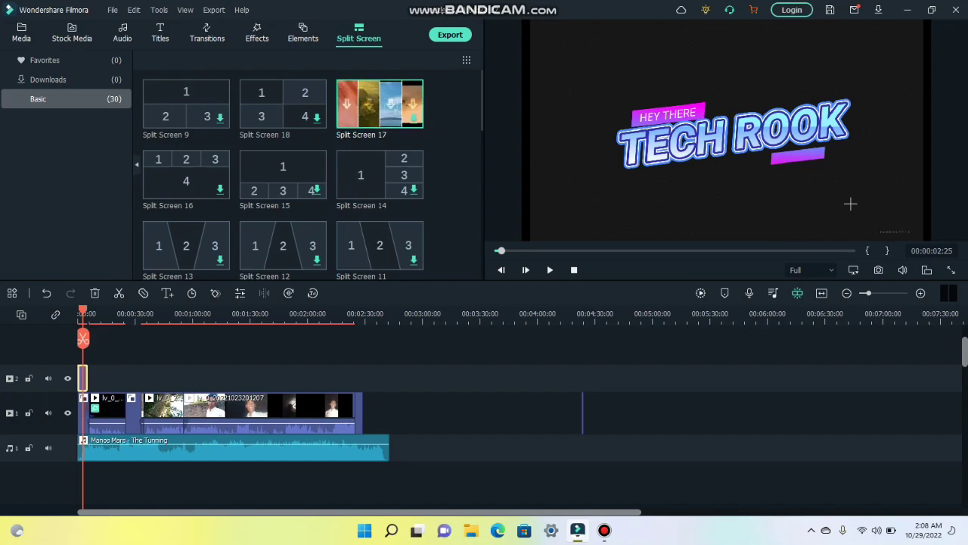
{"action": "left_click", "coordinate": [283, 103]}
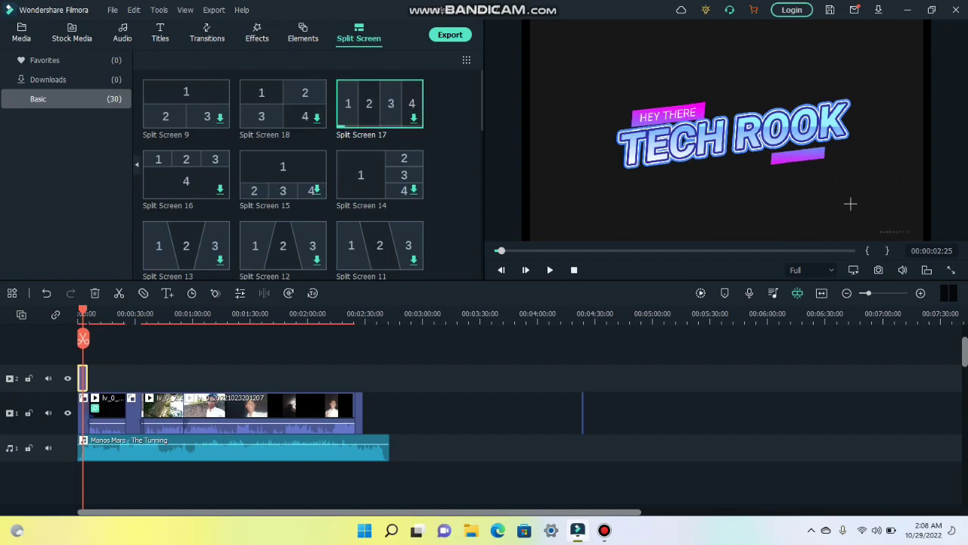
{"action": "left_click", "coordinate": [378, 104]}
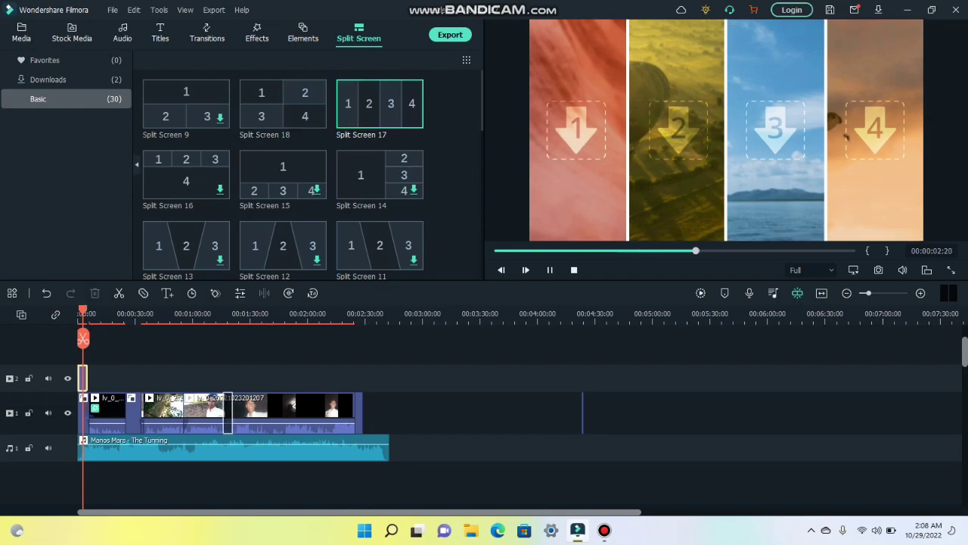
{"action": "left_click_drag", "start_coordinate": [227, 412], "coordinate": [227, 412]}
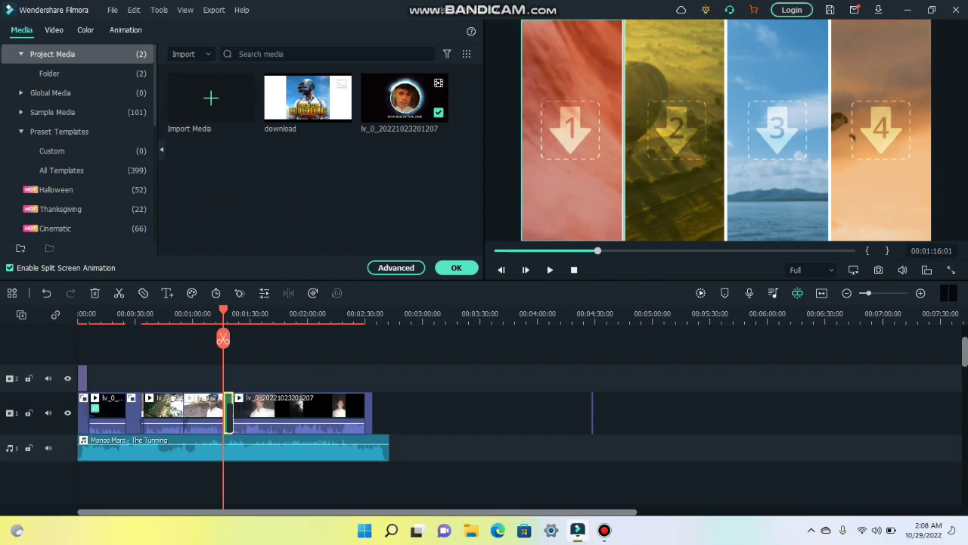
Play up to the split screen, then fill the first panel with the lv_0 clip
{"action": "left_click_drag", "start_coordinate": [223, 338], "coordinate": [217, 338]}
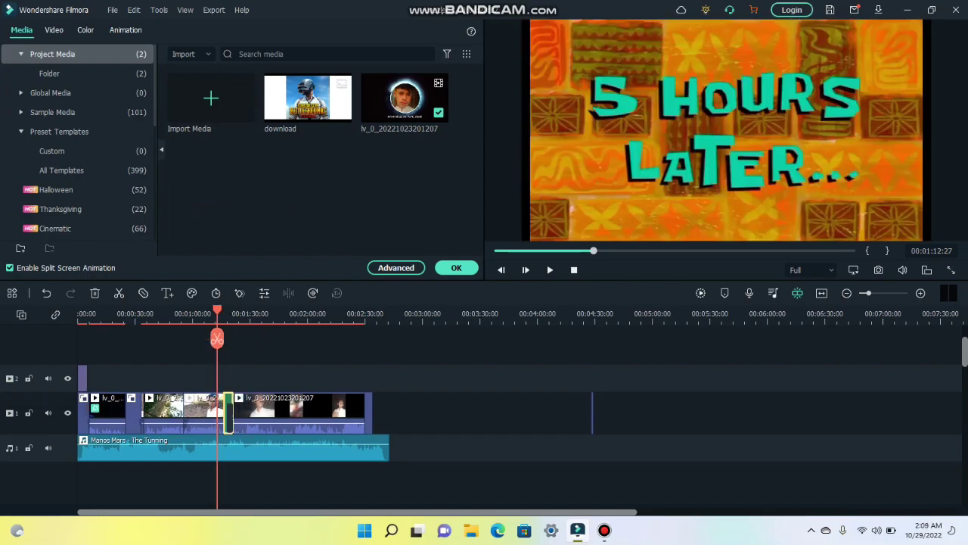
{"action": "left_click", "coordinate": [550, 270]}
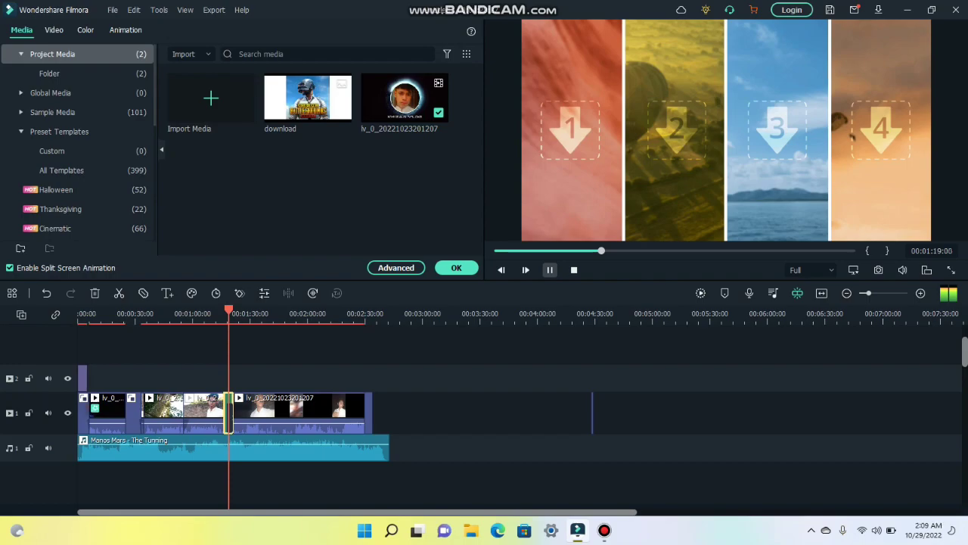
{"action": "key", "text": "space"}
{"action": "left_click", "coordinate": [572, 167]}
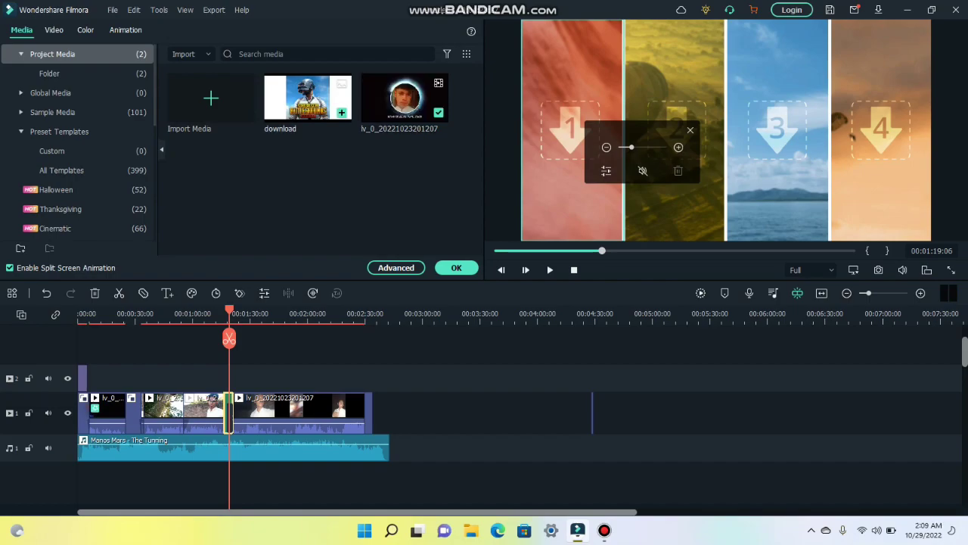
{"action": "left_click", "coordinate": [308, 97]}
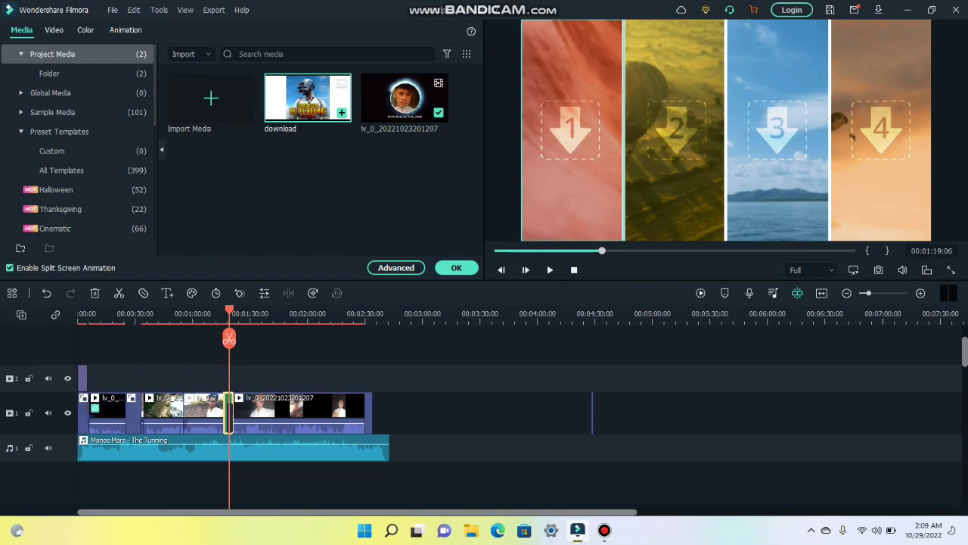
{"action": "left_click", "coordinate": [405, 97]}
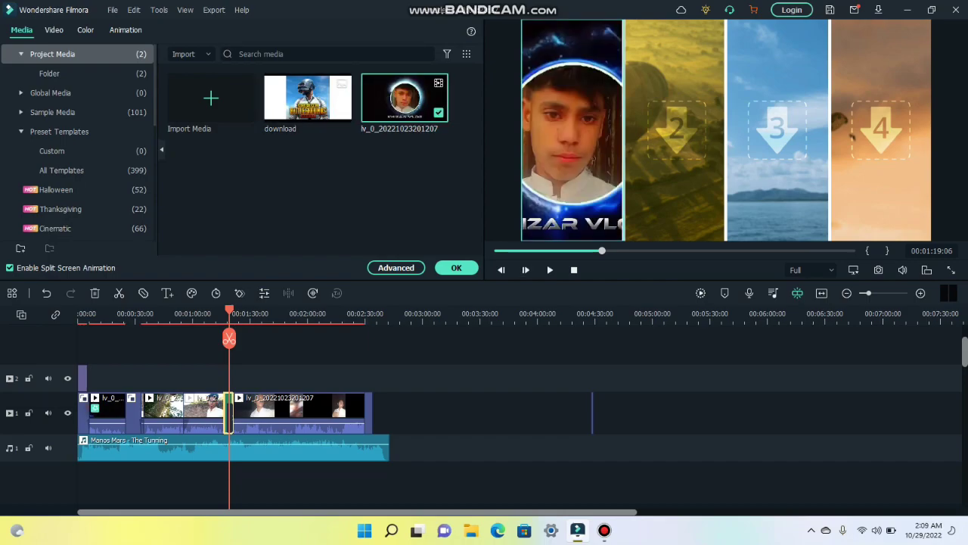
Fill the remaining panels alternating the PUBG image and lv_0 clip, then preview the result
{"action": "left_click", "coordinate": [339, 110]}
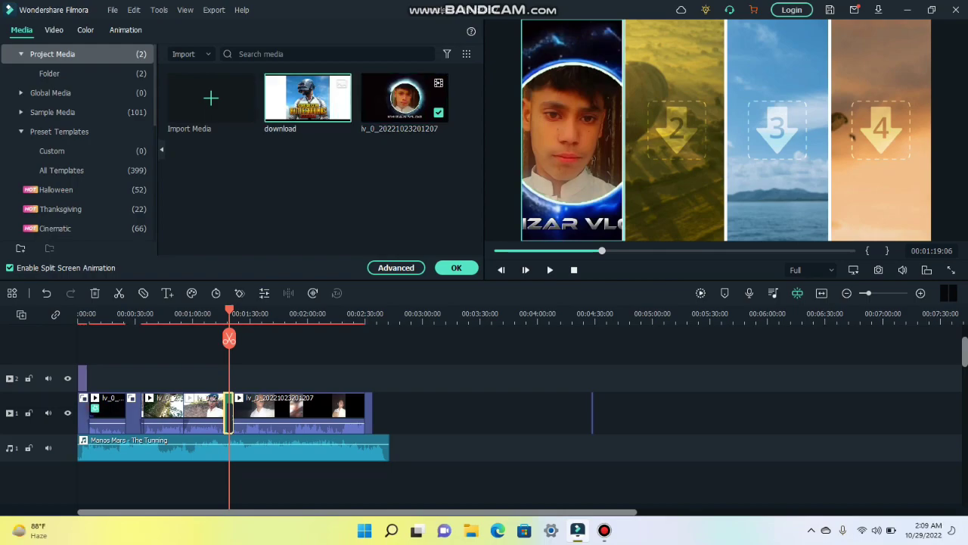
{"action": "left_click", "coordinate": [673, 129]}
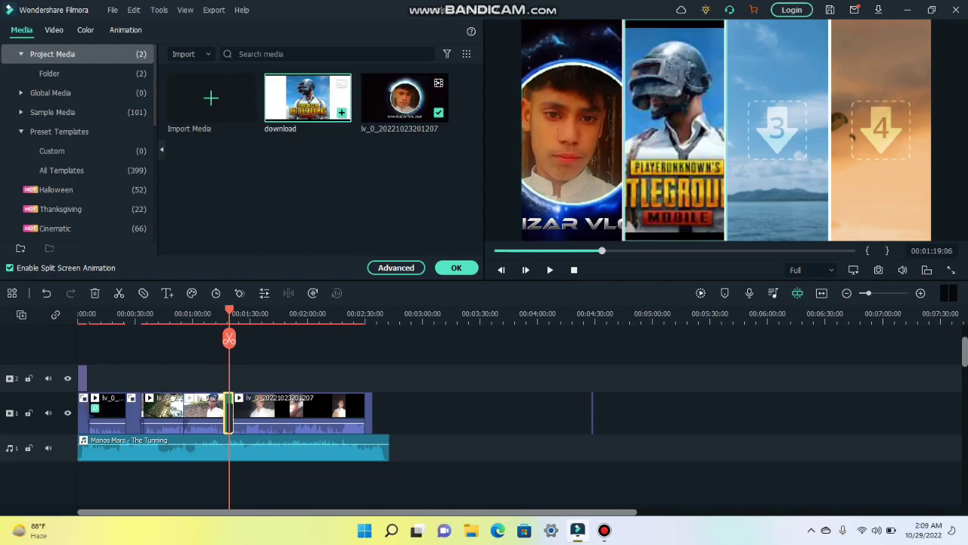
{"action": "left_click", "coordinate": [405, 97]}
{"action": "left_click", "coordinate": [778, 129]}
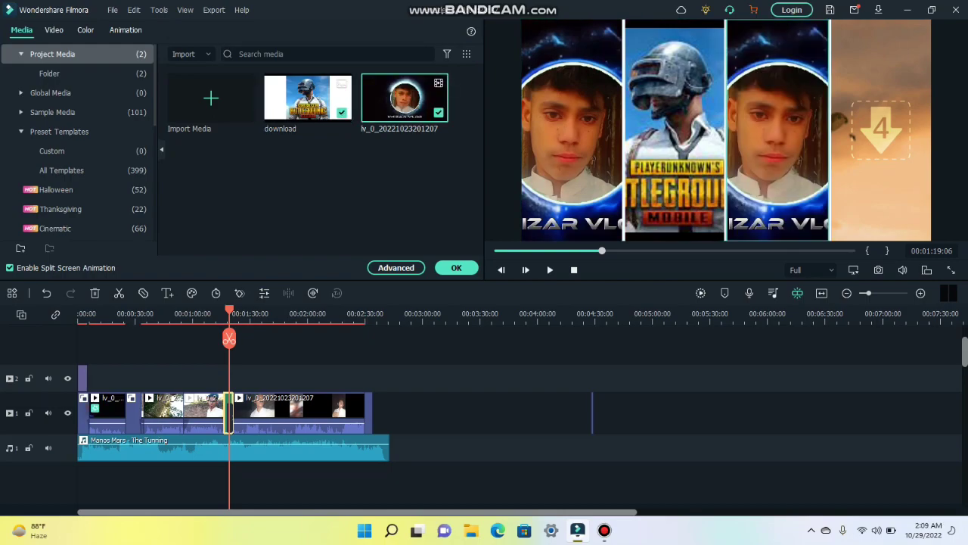
{"action": "left_click", "coordinate": [307, 97]}
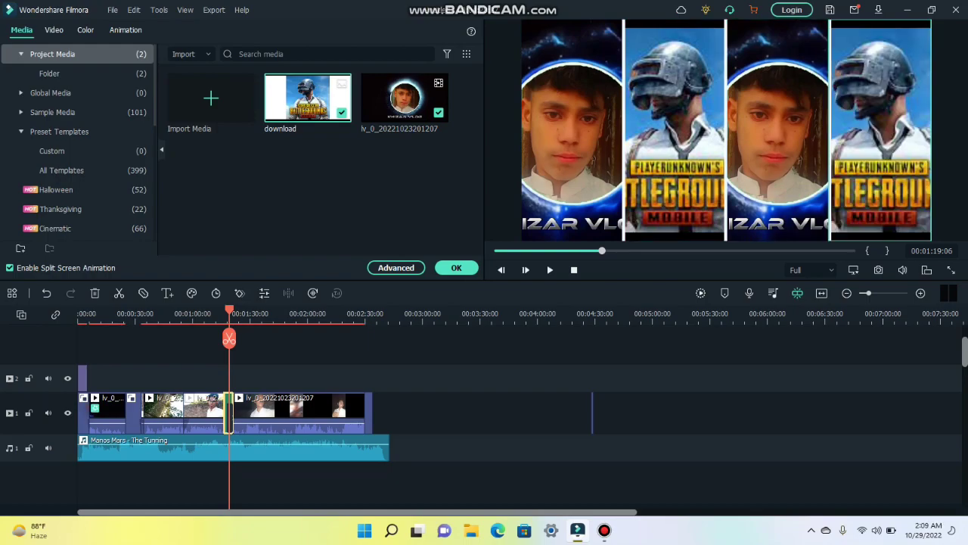
{"action": "left_click", "coordinate": [550, 269]}
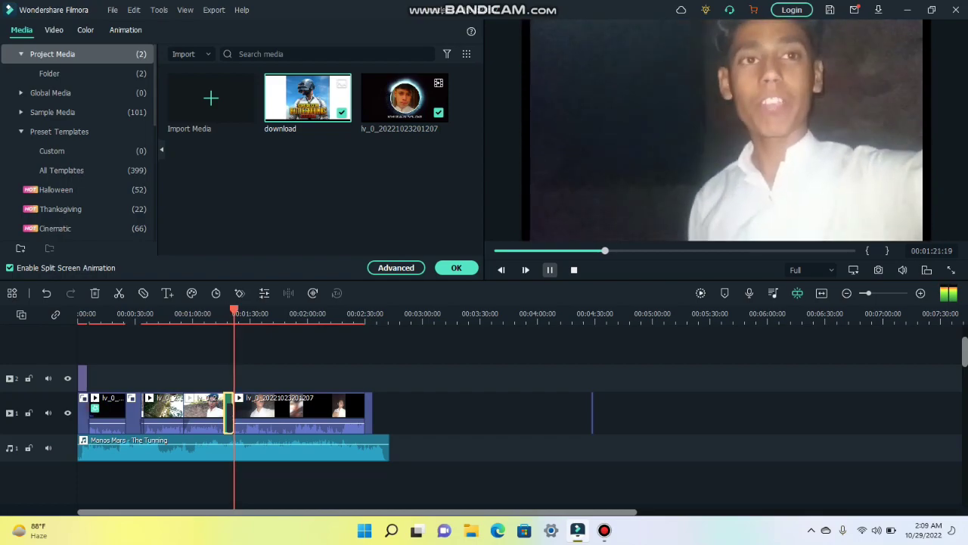
{"action": "key", "text": "space"}
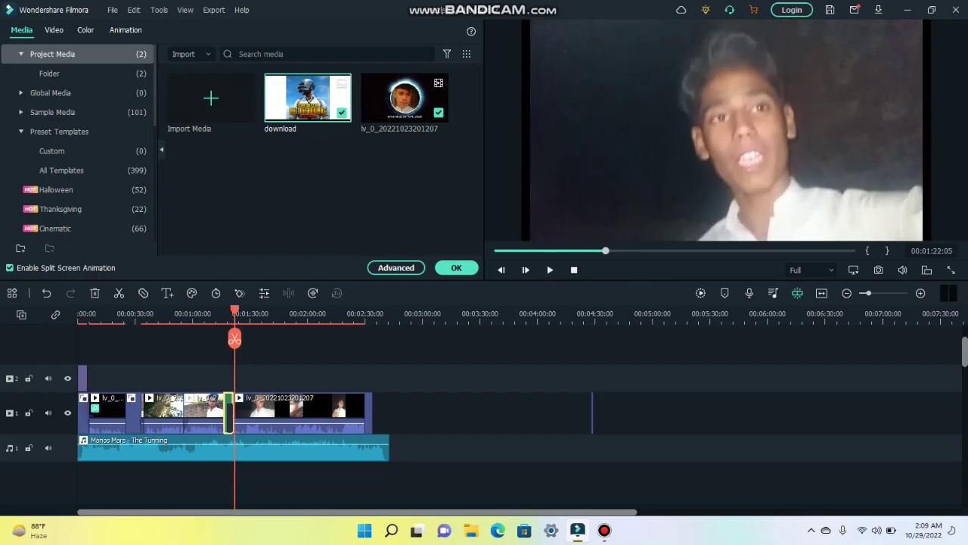
Review the split screen's Animation, Video and Color settings, then apply it with OK
{"action": "left_click", "coordinate": [125, 30]}
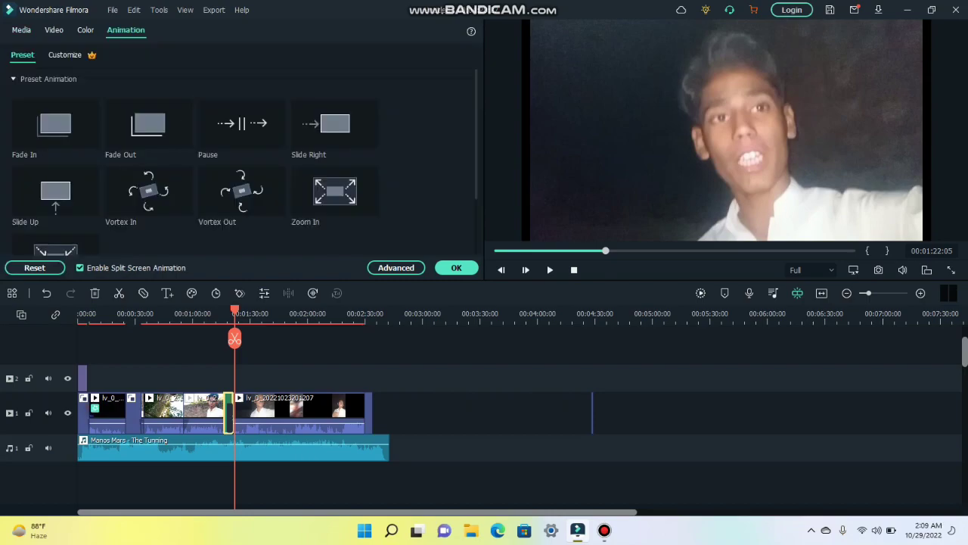
{"action": "left_click", "coordinate": [54, 30]}
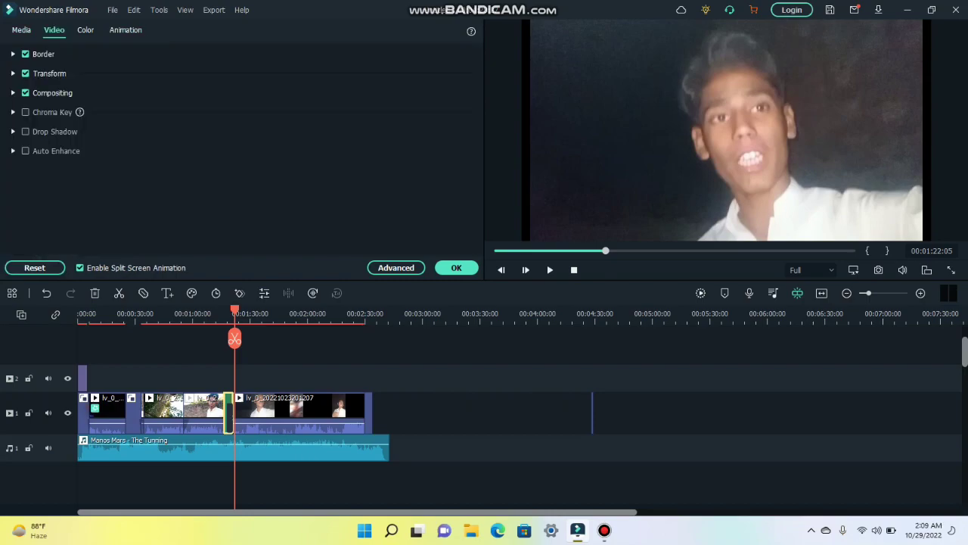
{"action": "left_click", "coordinate": [86, 30]}
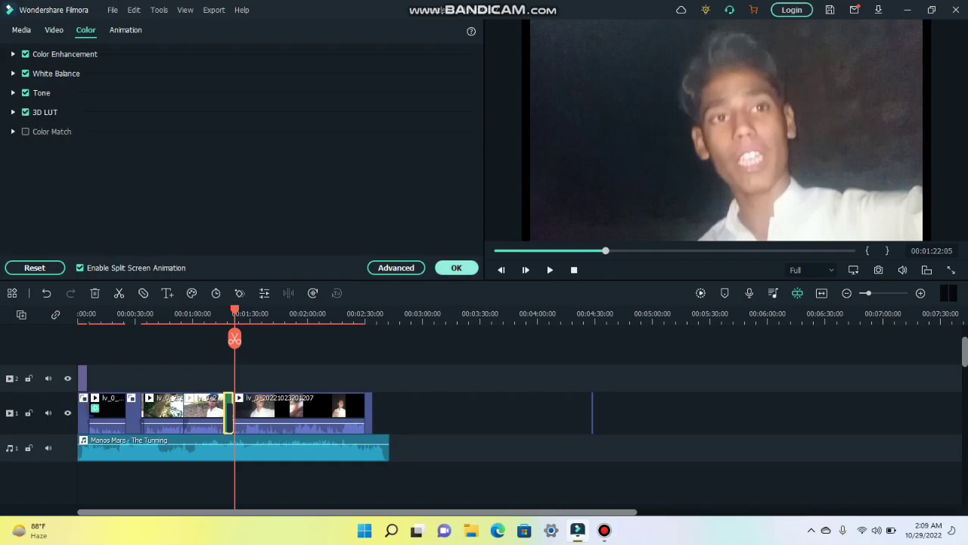
{"action": "left_click", "coordinate": [456, 267]}
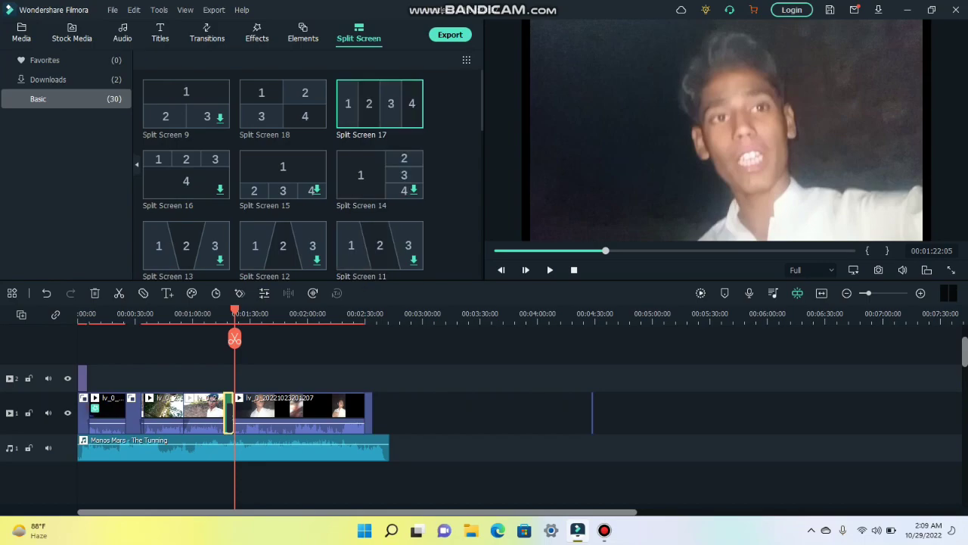
Pick Iridescent Circle 3 from the Downloads category of the Effects library
{"action": "left_click", "coordinate": [303, 32]}
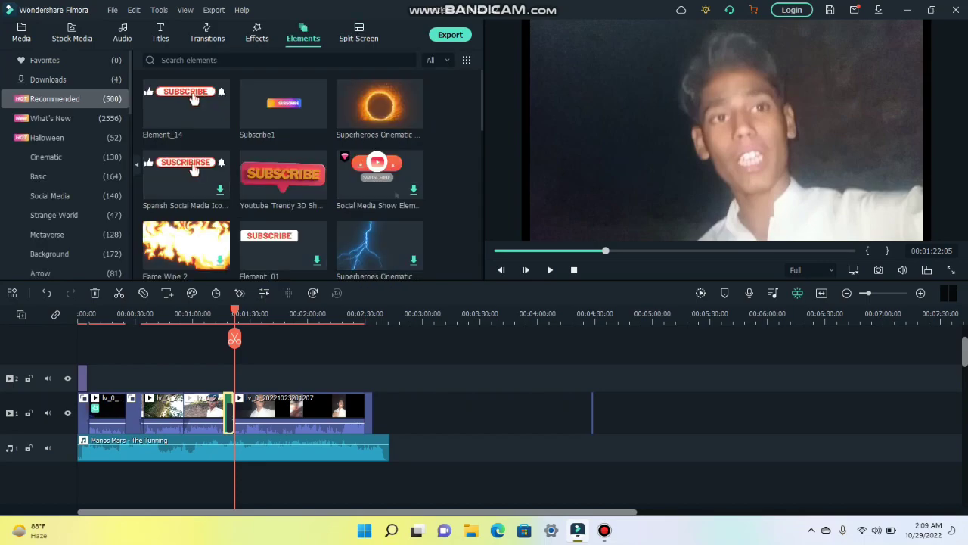
{"action": "left_click", "coordinate": [256, 32]}
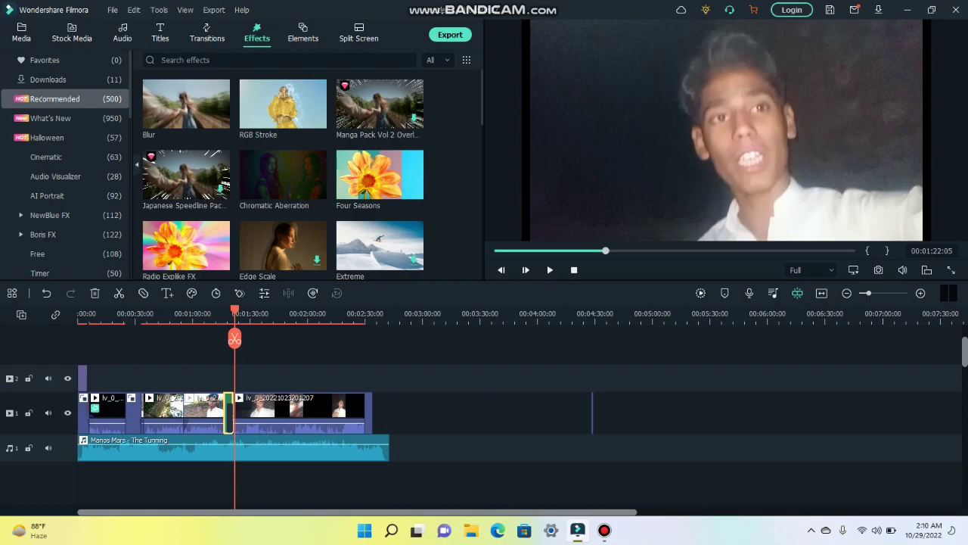
{"action": "scroll", "coordinate": [313, 175], "scroll_direction": "down", "scroll_amount": 3}
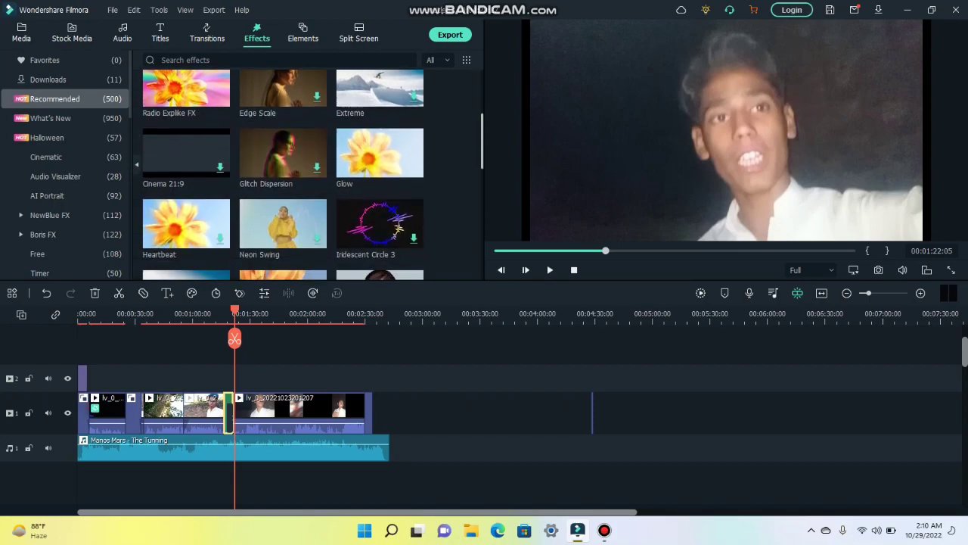
{"action": "scroll", "coordinate": [313, 174], "scroll_direction": "down", "scroll_amount": 2}
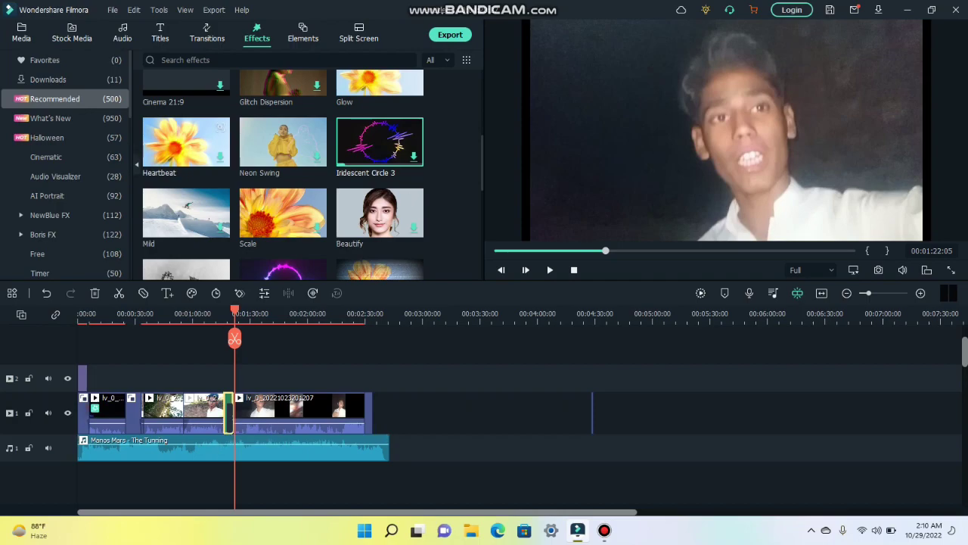
{"action": "left_click", "coordinate": [48, 79]}
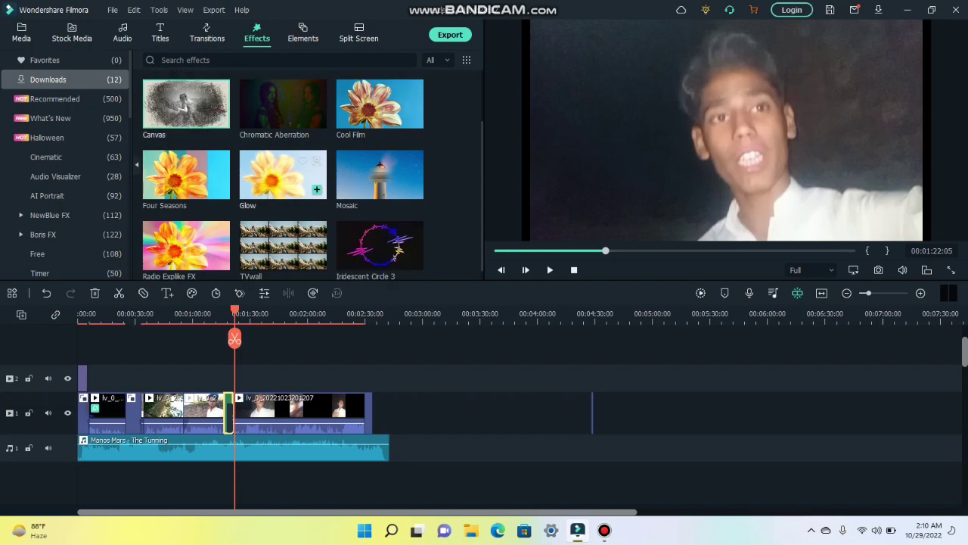
{"action": "left_click", "coordinate": [379, 246]}
Drop Iridescent Circle 3 after the split-screen clip and play it back from about 01:32
{"action": "left_click_drag", "start_coordinate": [380, 246], "coordinate": [258, 401]}
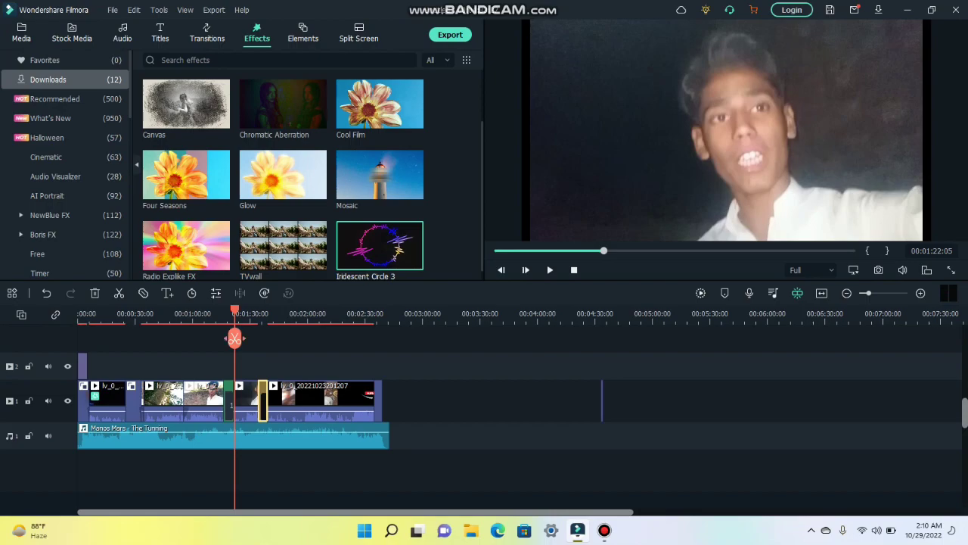
{"action": "left_click_drag", "start_coordinate": [234, 338], "coordinate": [256, 338]}
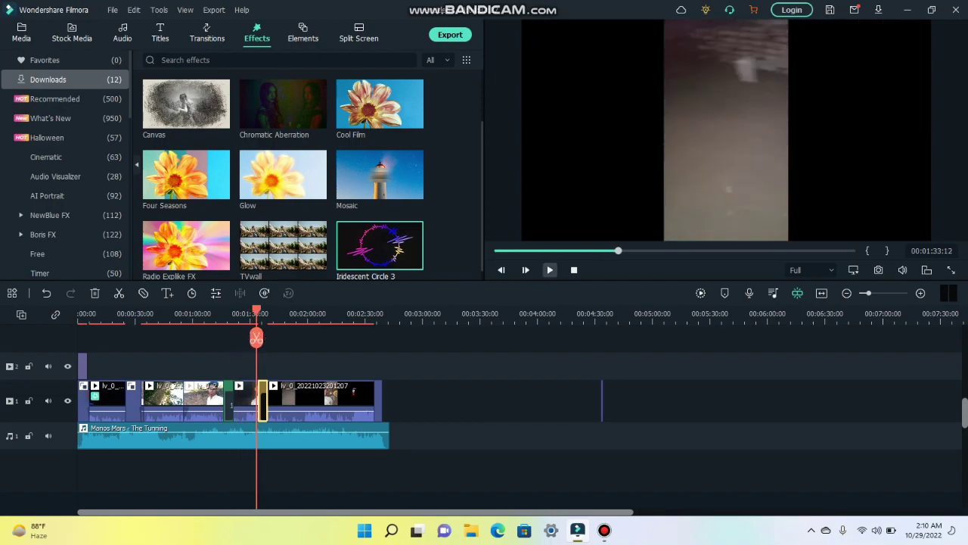
{"action": "left_click", "coordinate": [550, 270]}
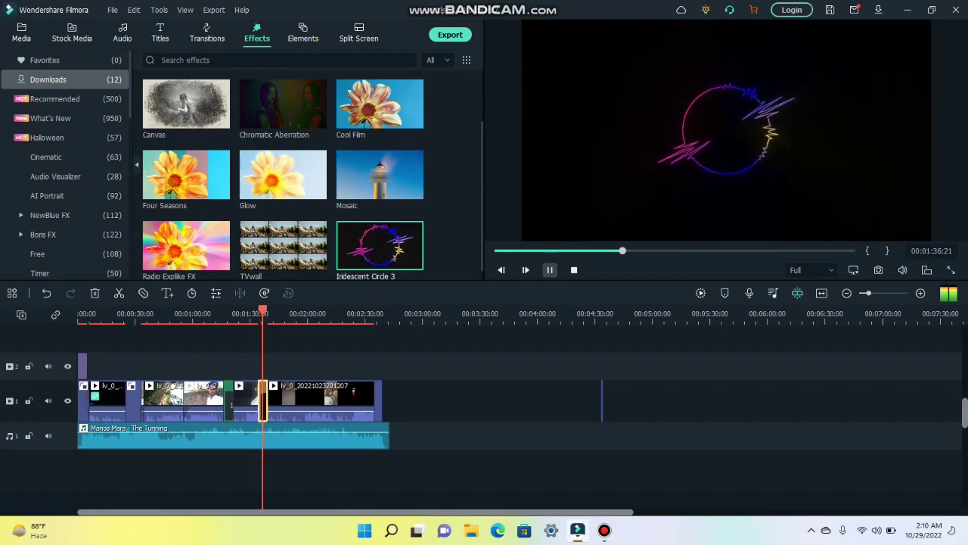
{"action": "left_click", "coordinate": [550, 270]}
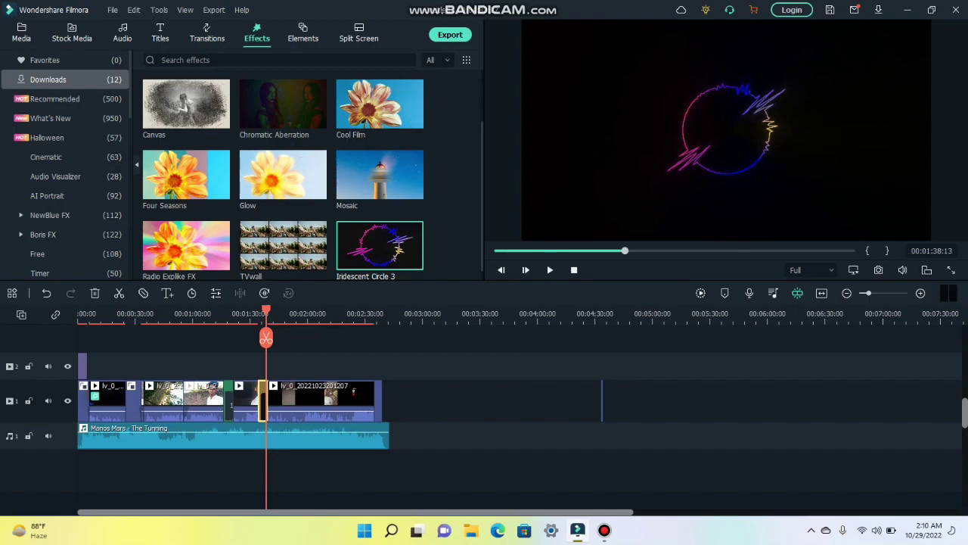
{"action": "left_click", "coordinate": [206, 32]}
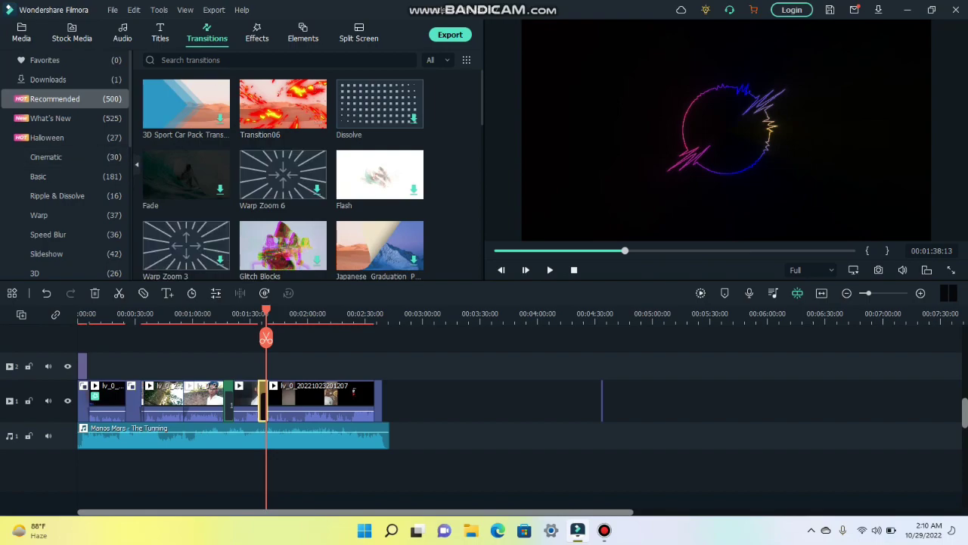
Browse the Recommended and New titles and the Basic sound effects, then the stock media GIFs
{"action": "key", "text": "alt+3"}
{"action": "left_click", "coordinate": [54, 118]}
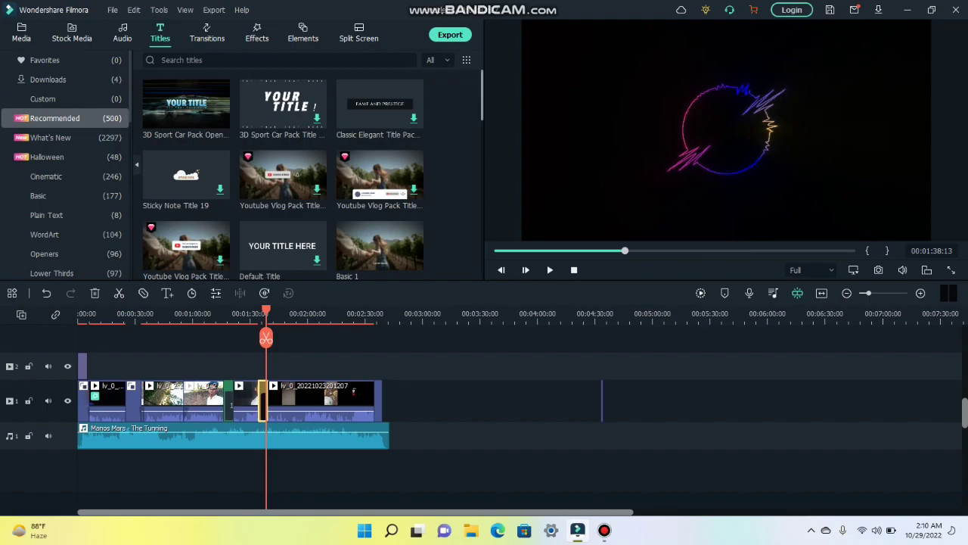
{"action": "scroll", "coordinate": [283, 174], "scroll_direction": "down", "scroll_amount": 5}
{"action": "scroll", "coordinate": [283, 174], "scroll_direction": "down", "scroll_amount": 6}
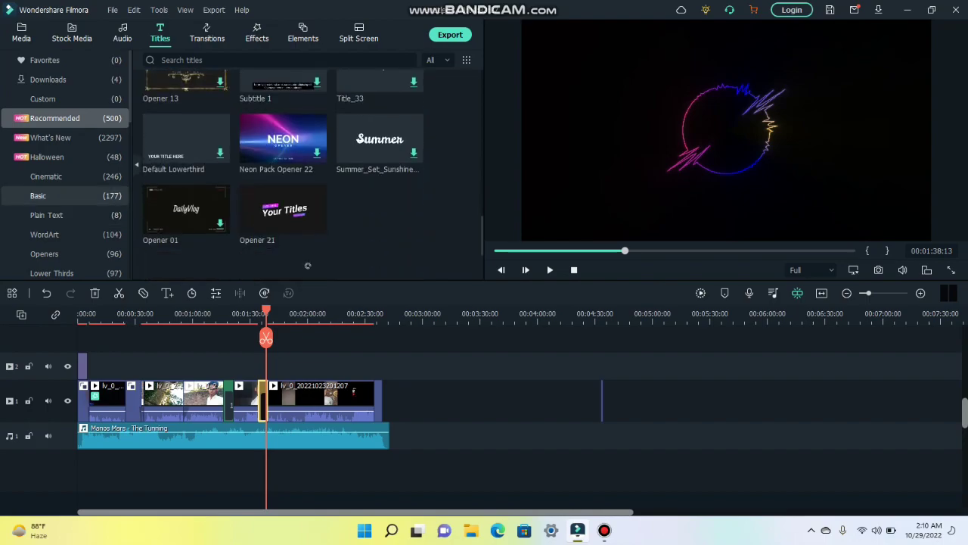
{"action": "left_click", "coordinate": [50, 137]}
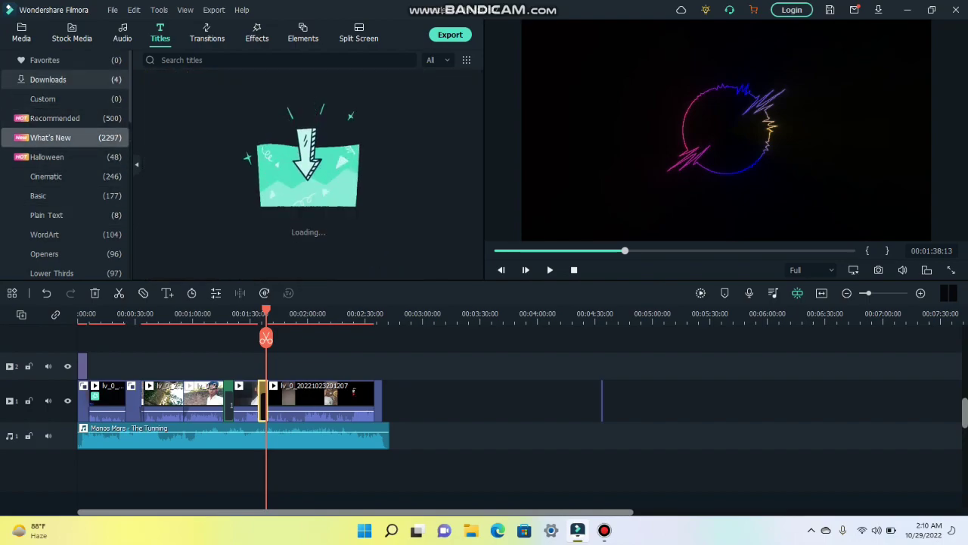
{"action": "left_click", "coordinate": [122, 33]}
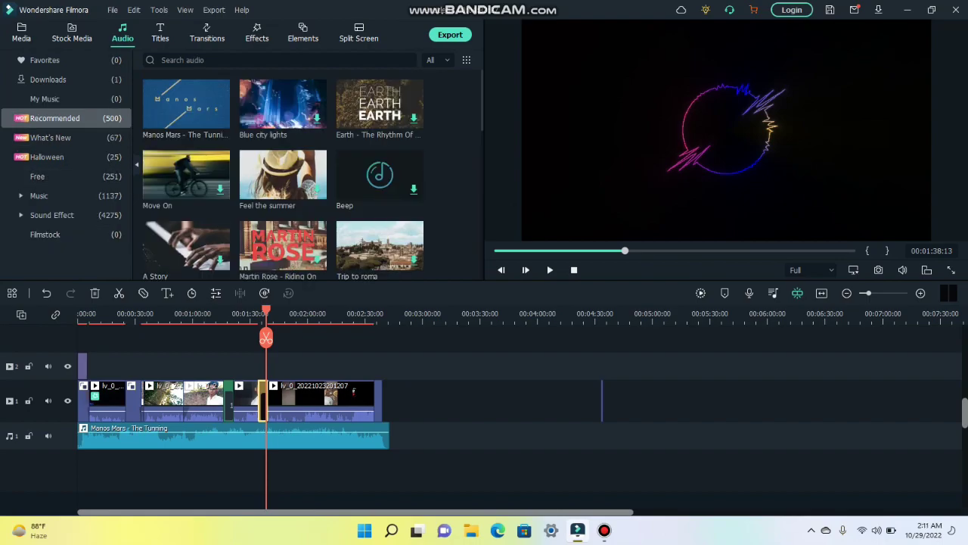
{"action": "left_click", "coordinate": [51, 215]}
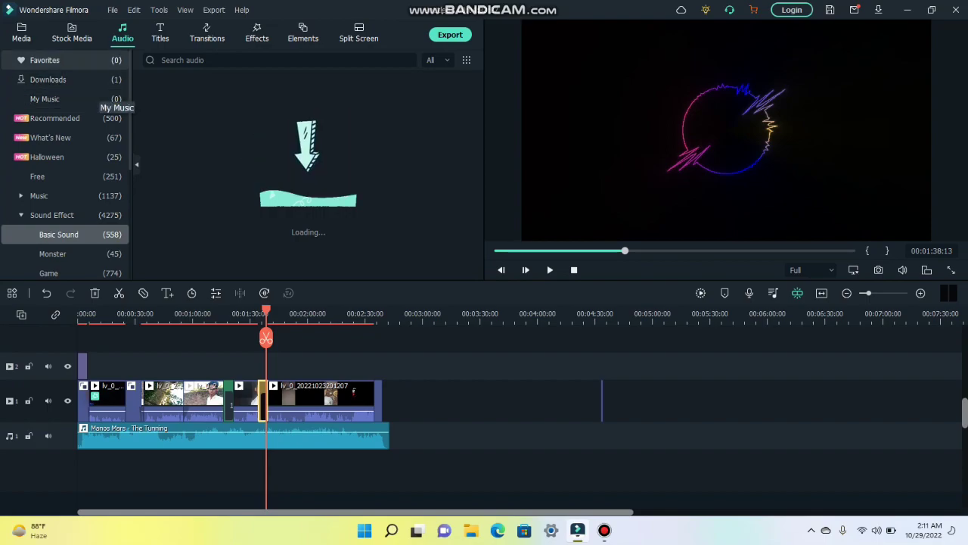
{"action": "left_click", "coordinate": [72, 32]}
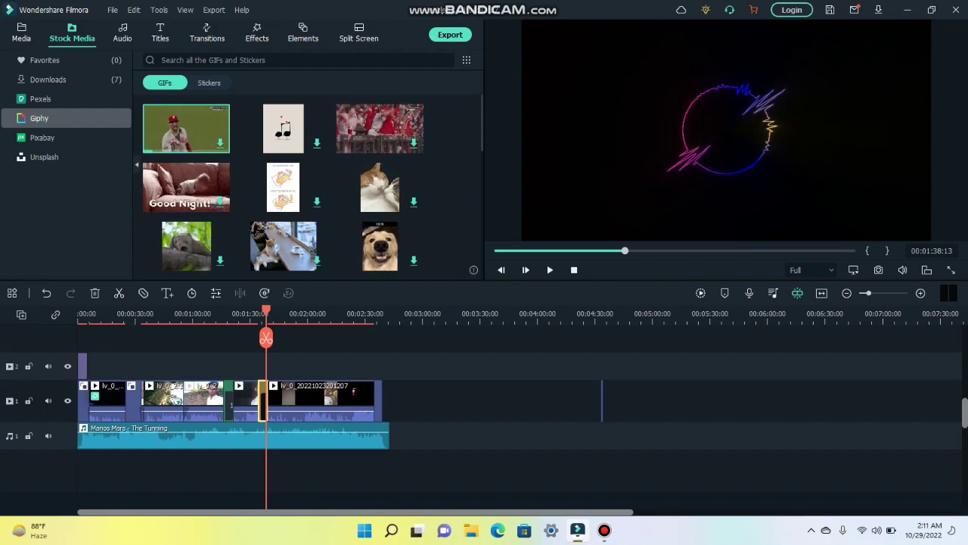
Add the downloaded baseball-player GIF to the main video track near 01:47
{"action": "left_click", "coordinate": [48, 80]}
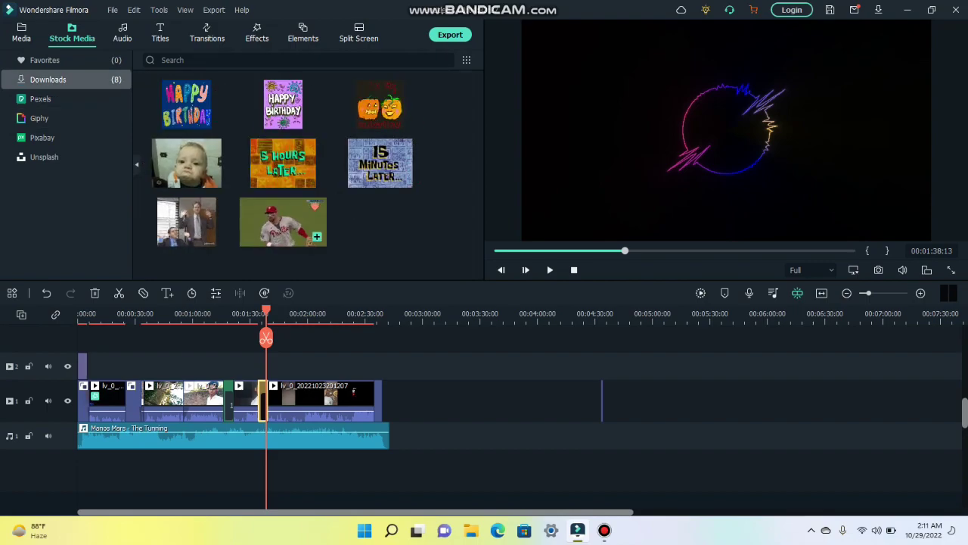
{"action": "double_click", "coordinate": [283, 222]}
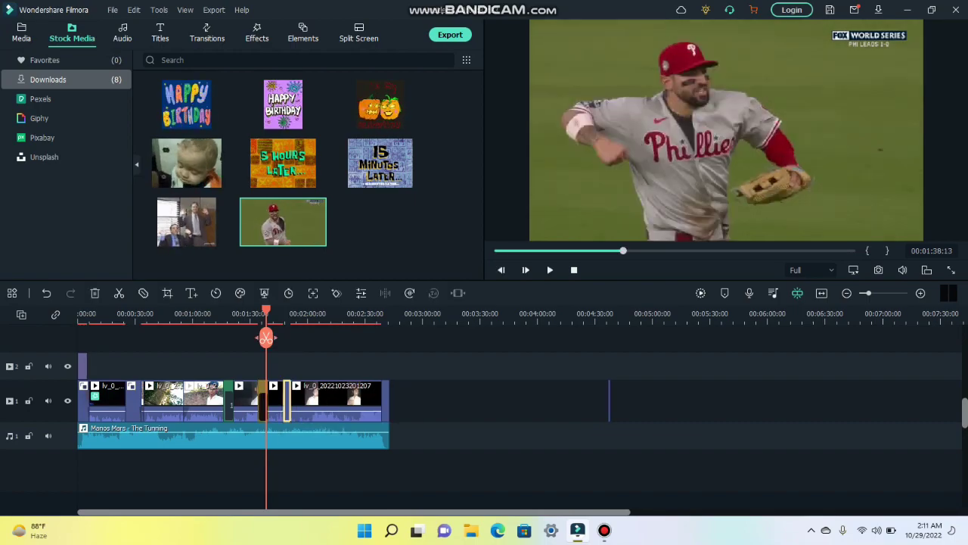
{"action": "left_click", "coordinate": [271, 401]}
Preview the GIF from about 01:46, pause, and open the Giphy library
{"action": "left_click_drag", "start_coordinate": [271, 338], "coordinate": [281, 342]}
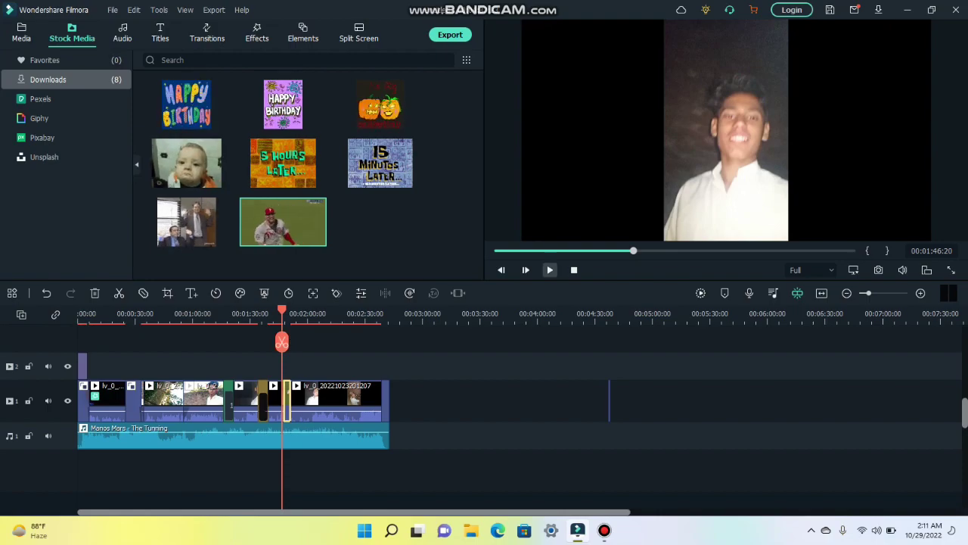
{"action": "left_click", "coordinate": [550, 270]}
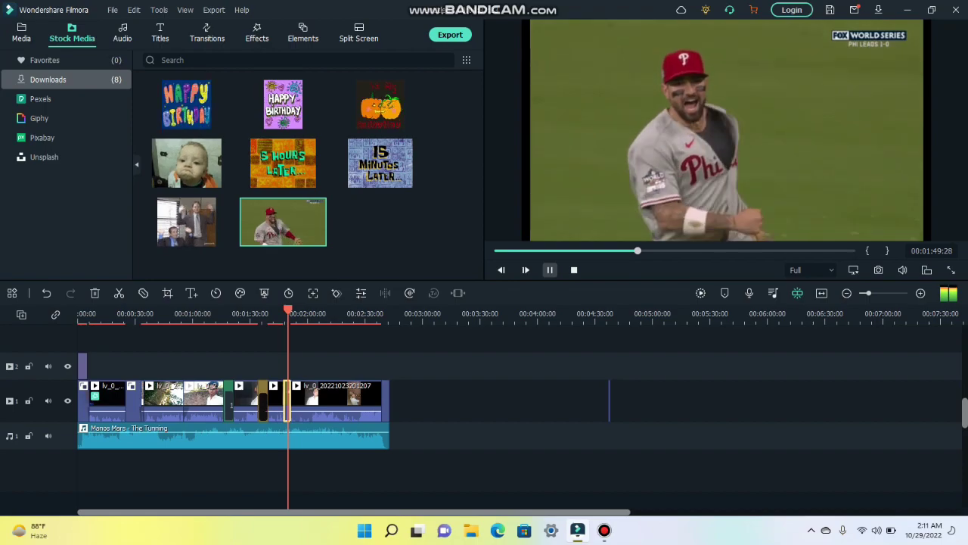
{"action": "key", "text": "space"}
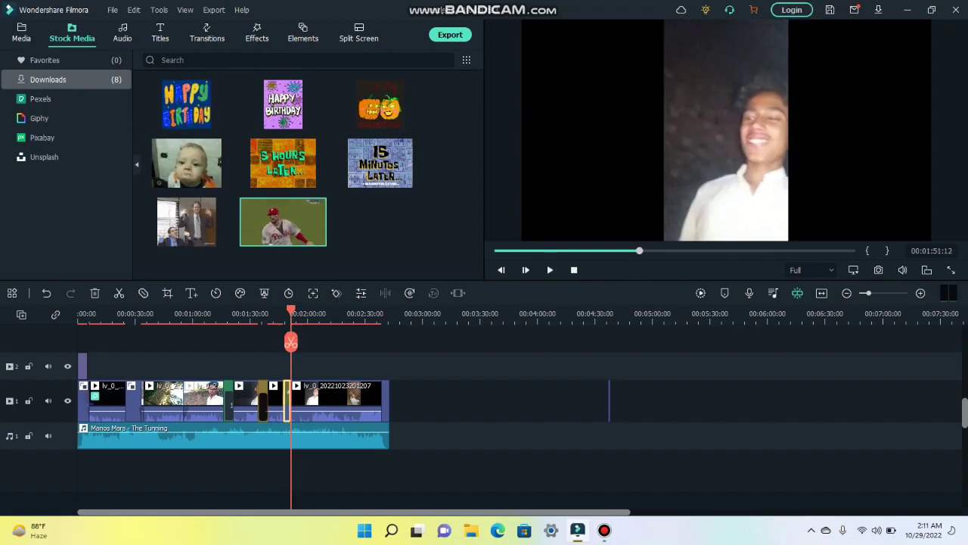
{"action": "left_click", "coordinate": [40, 118]}
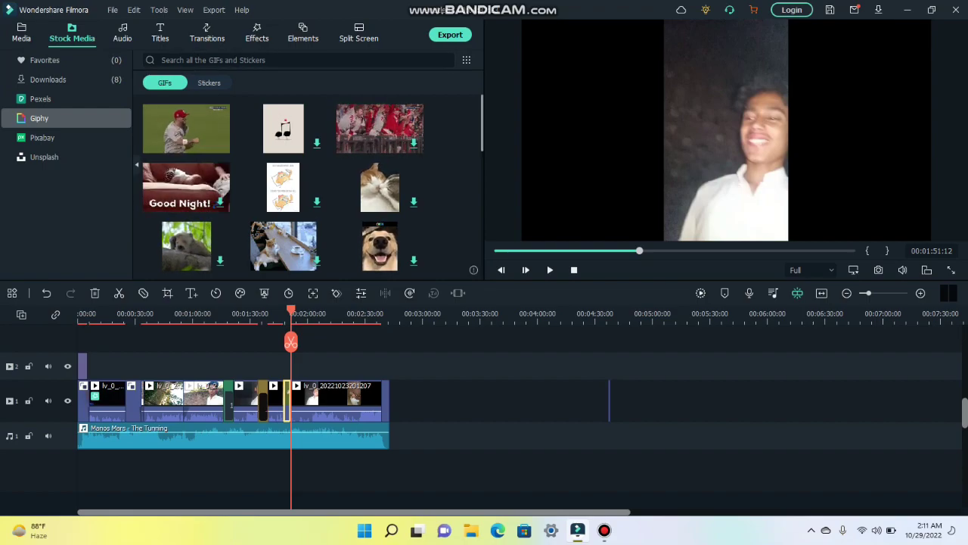
Browse the Giphy GIF collection, deselect the timeline clip and start exporting the vlog
{"action": "scroll", "coordinate": [303, 185], "scroll_direction": "down", "scroll_amount": 1}
{"action": "scroll", "coordinate": [303, 185], "scroll_direction": "down", "scroll_amount": 3}
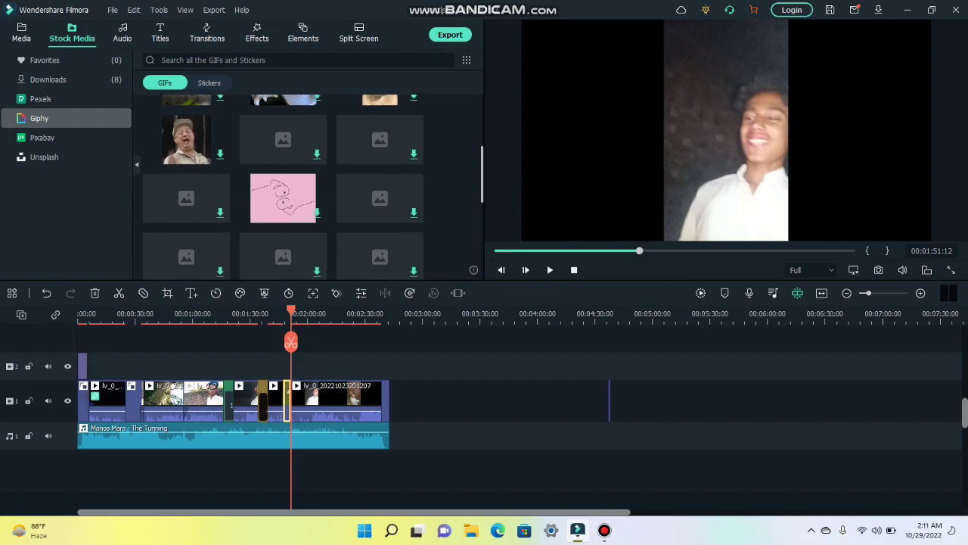
{"action": "scroll", "coordinate": [302, 186], "scroll_direction": "up", "scroll_amount": 1}
{"action": "scroll", "coordinate": [282, 186], "scroll_direction": "down", "scroll_amount": 4}
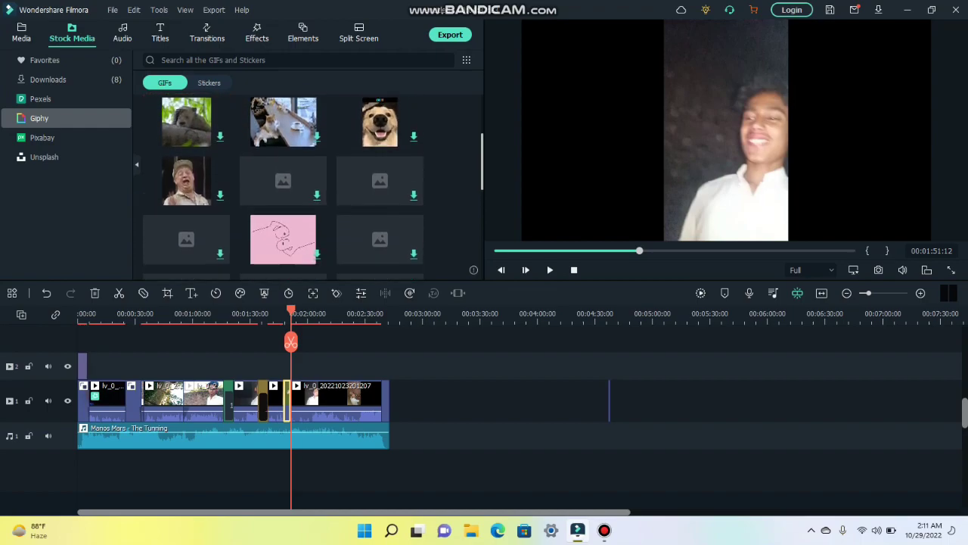
{"action": "scroll", "coordinate": [283, 185], "scroll_direction": "down", "scroll_amount": 4}
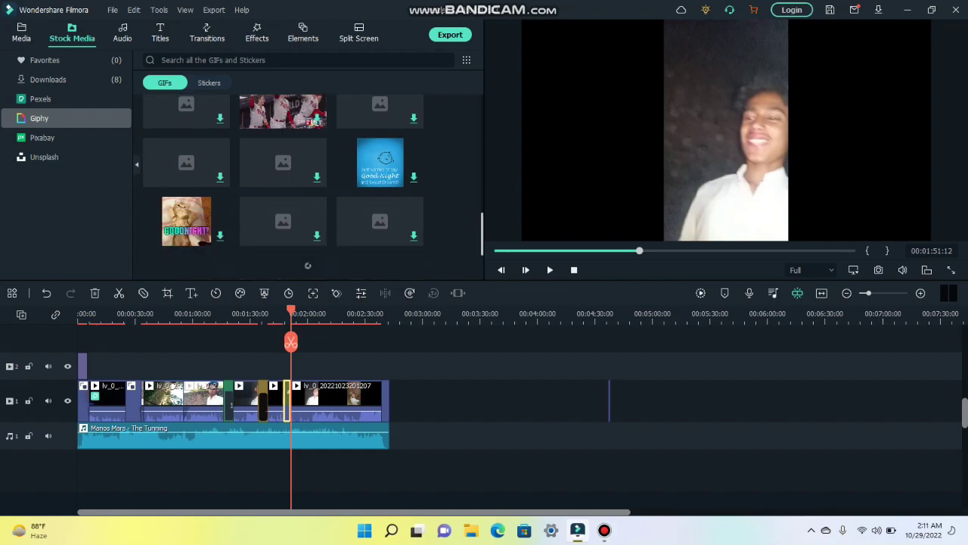
{"action": "scroll", "coordinate": [283, 185], "scroll_direction": "down", "scroll_amount": 3}
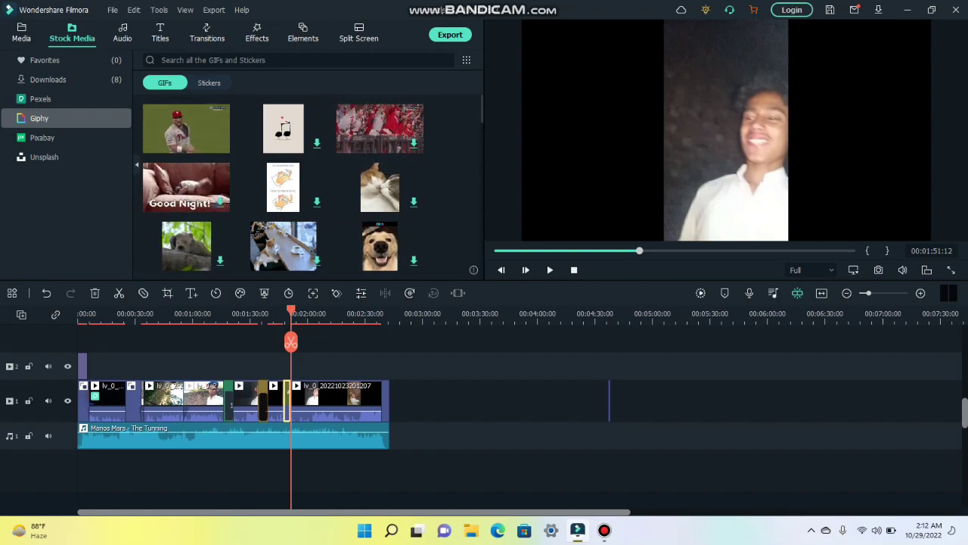
{"action": "key", "text": "Escape"}
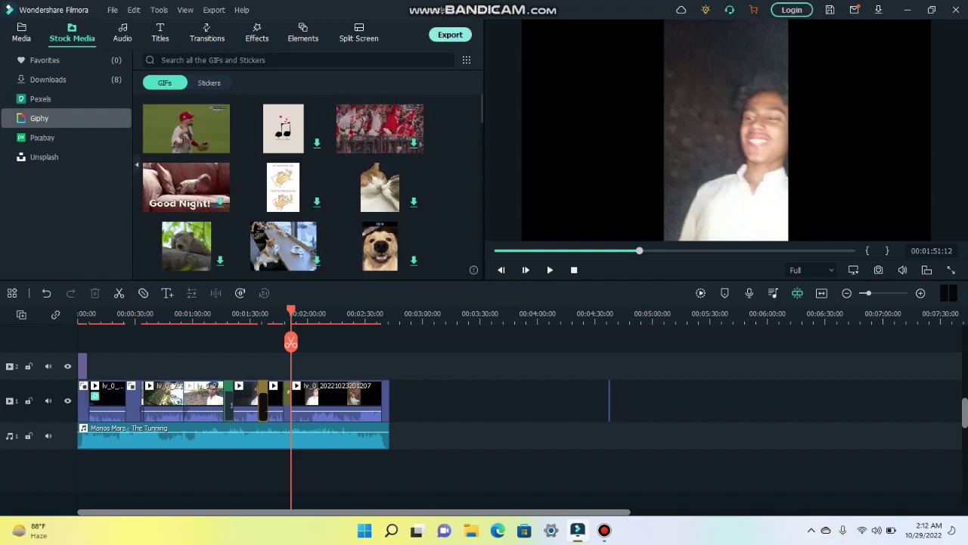
{"action": "left_click", "coordinate": [450, 34]}
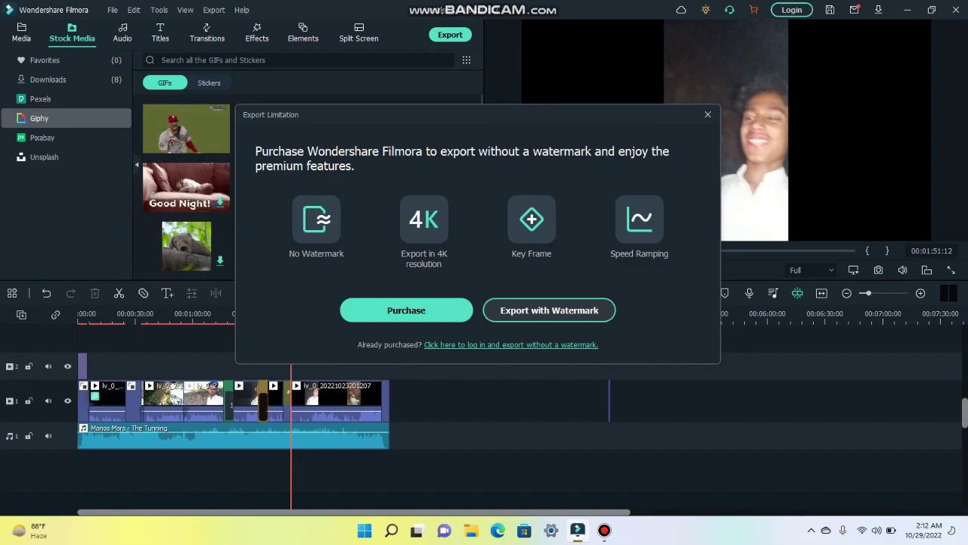
{"action": "left_click", "coordinate": [511, 345]}
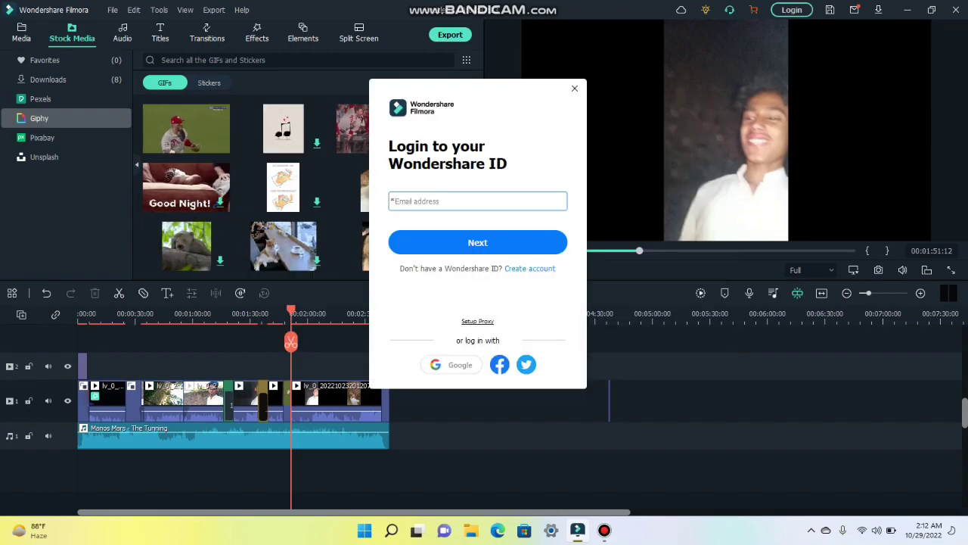
{"action": "left_click", "coordinate": [475, 361]}
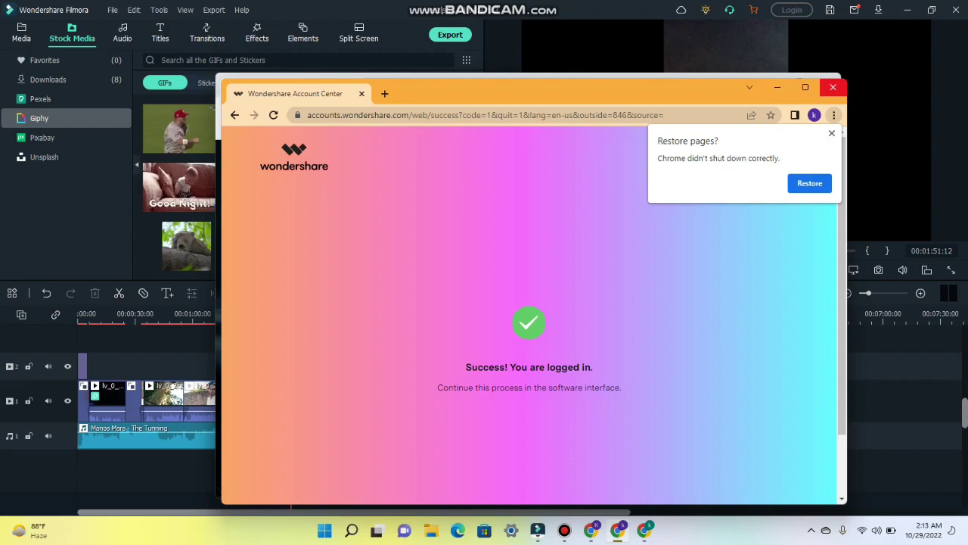
{"action": "left_click", "coordinate": [833, 87]}
{"action": "left_click", "coordinate": [827, 82]}
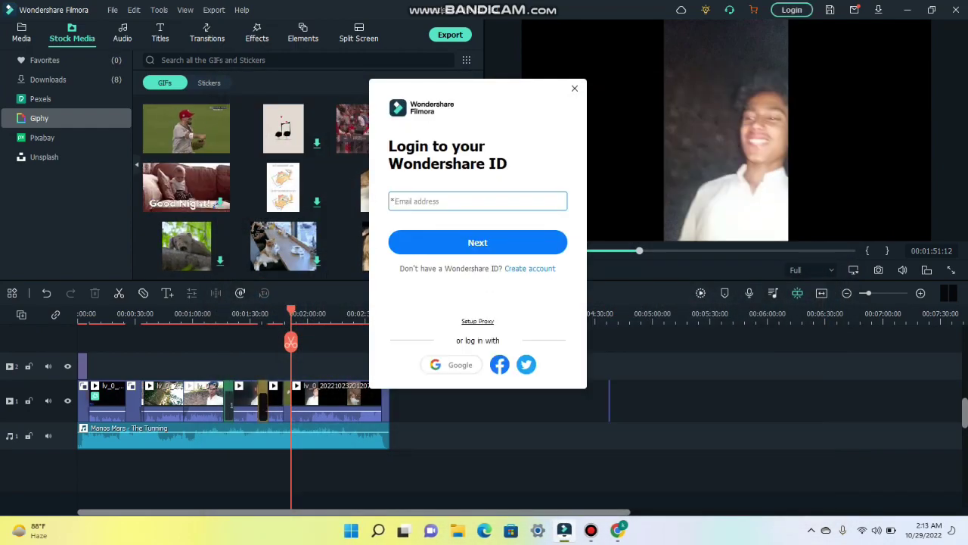
{"action": "key", "text": "Return"}
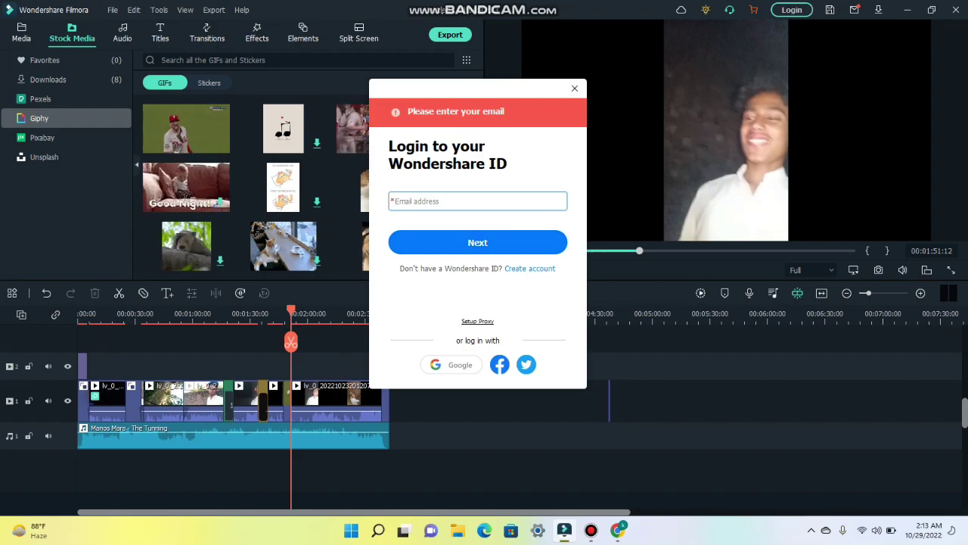
{"action": "left_click", "coordinate": [574, 89]}
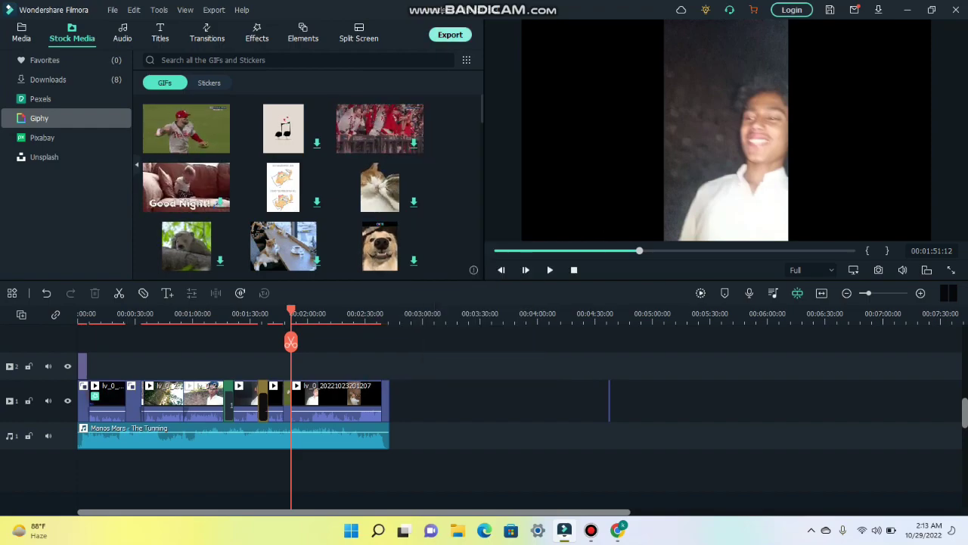
{"action": "left_click", "coordinate": [450, 34]}
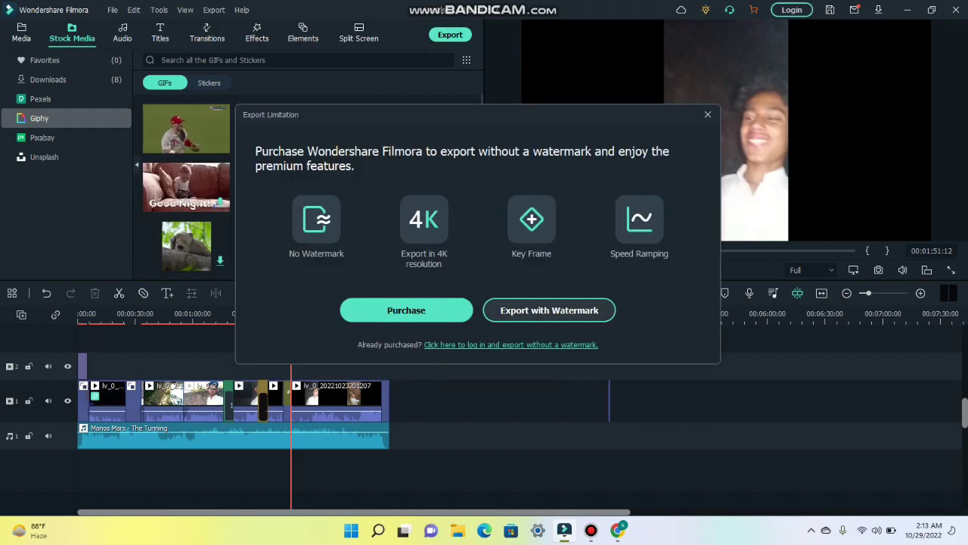
Start a Wondershare ID login with the account e-mail, abandon it, and bring up the Export options
{"action": "left_click", "coordinate": [510, 344]}
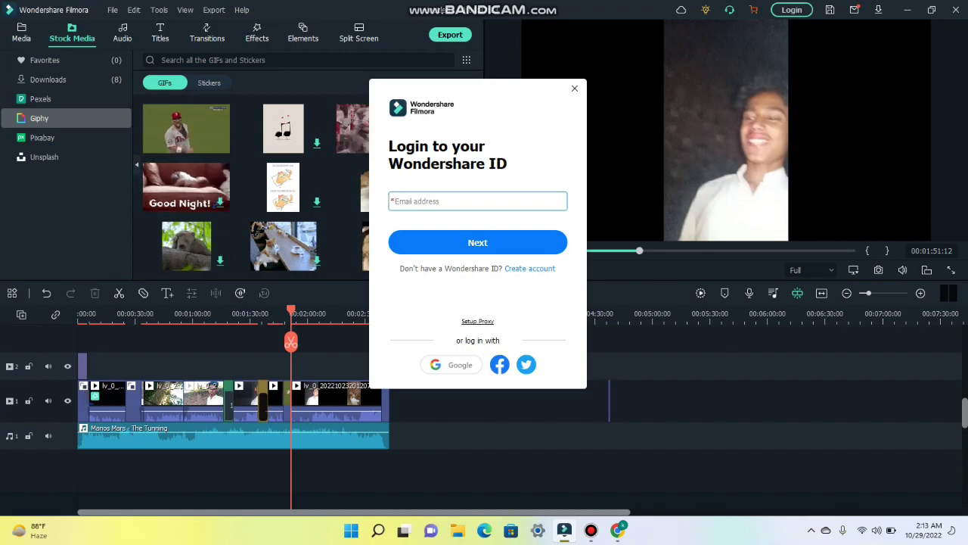
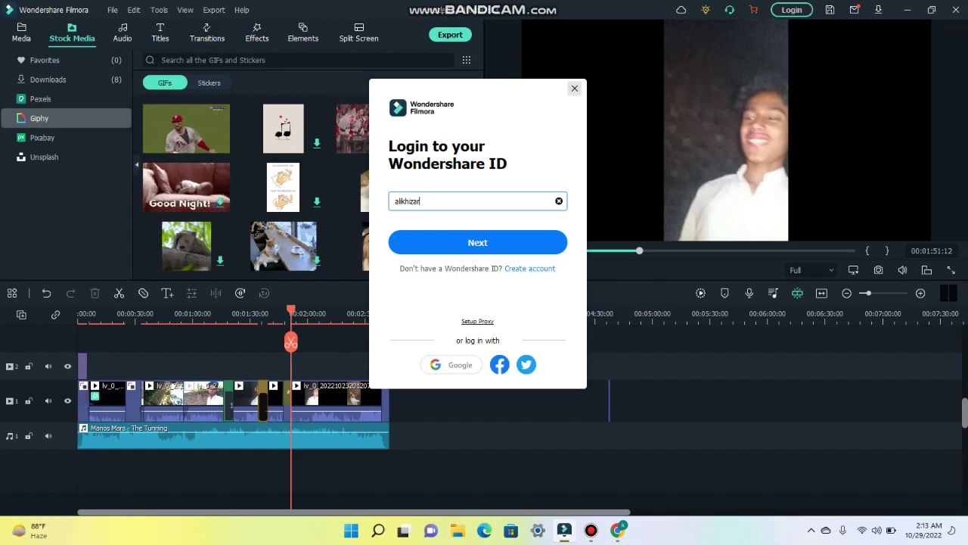
{"action": "left_click", "coordinate": [574, 89]}
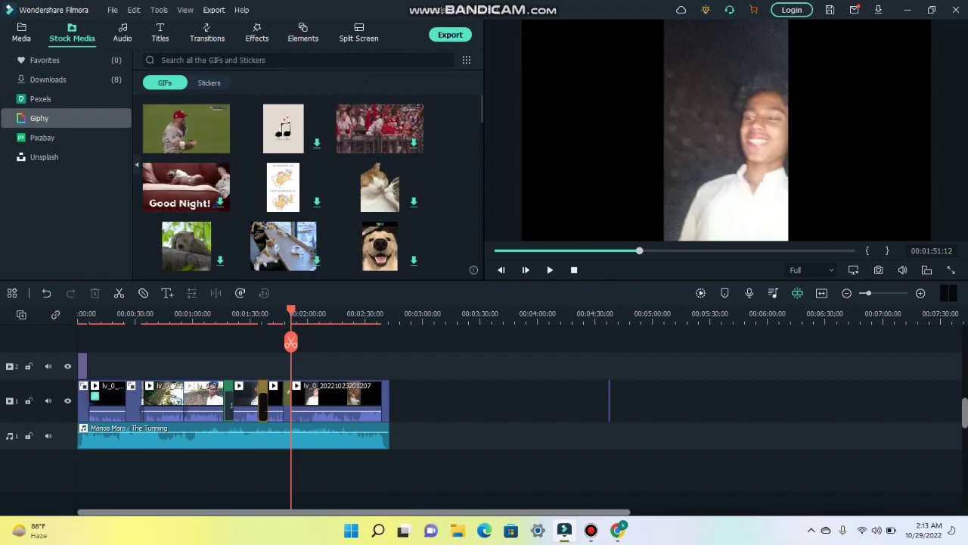
{"action": "left_click", "coordinate": [213, 10]}
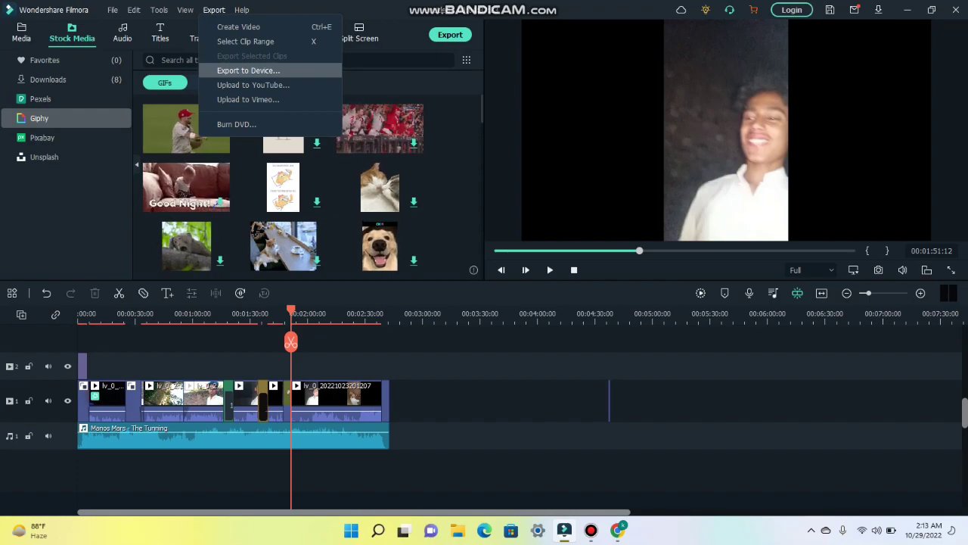
Try Export to Device, then close the login prompt that appears
{"action": "left_click", "coordinate": [248, 70]}
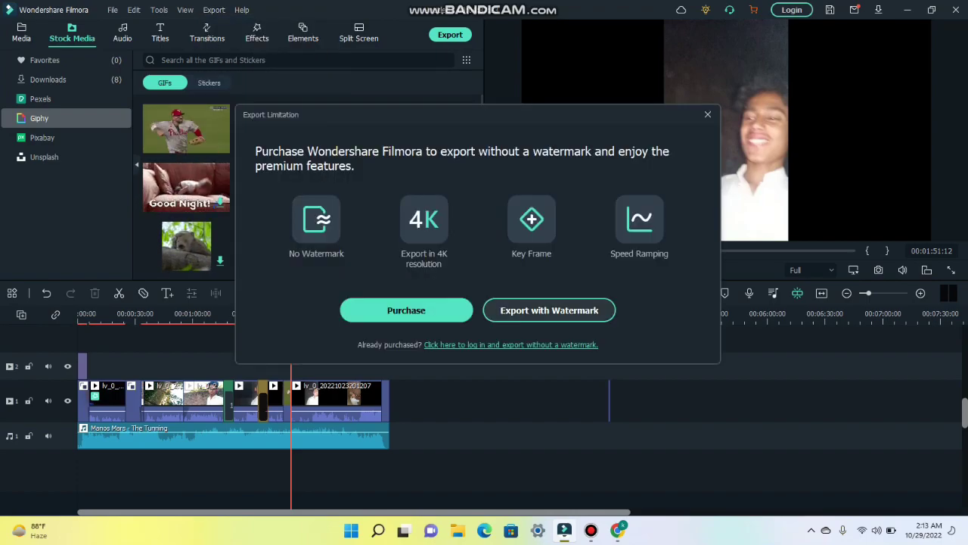
{"action": "left_click", "coordinate": [510, 345]}
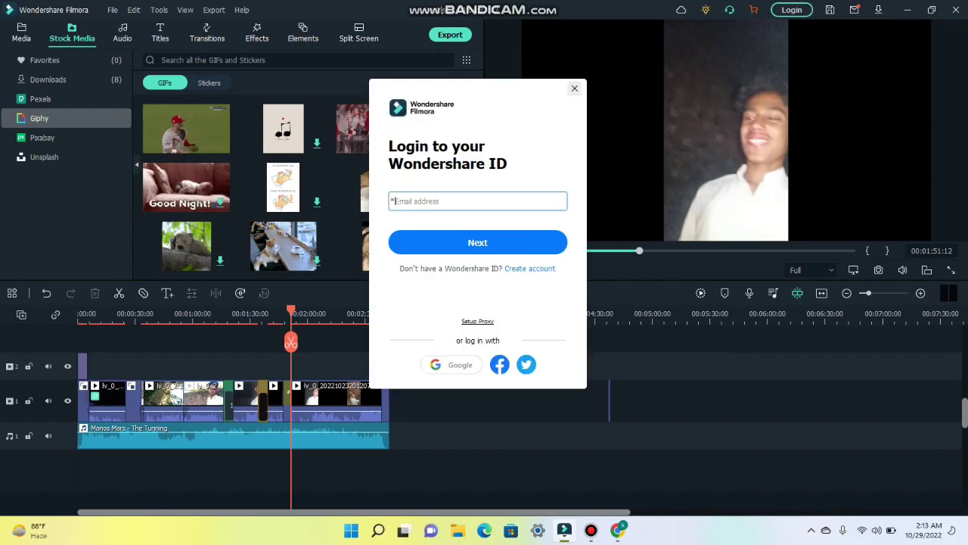
{"action": "left_click", "coordinate": [575, 88]}
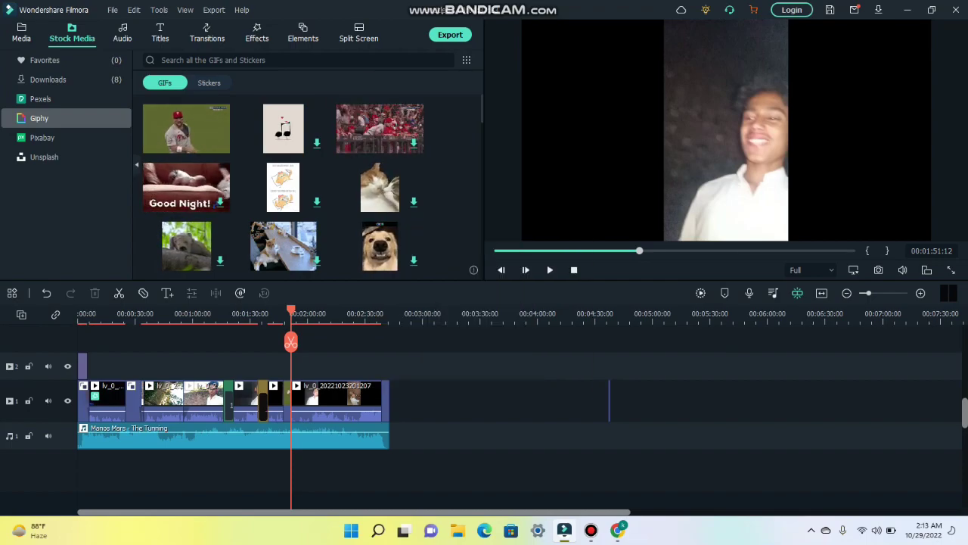
Try Upload to YouTube with a watermark, then dismiss the login prompt
{"action": "left_click", "coordinate": [213, 10]}
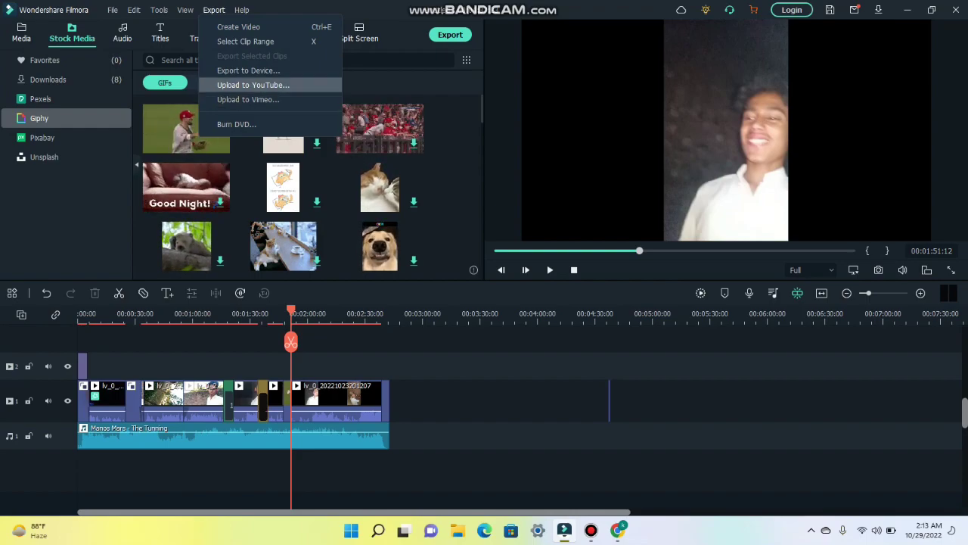
{"action": "left_click", "coordinate": [253, 85]}
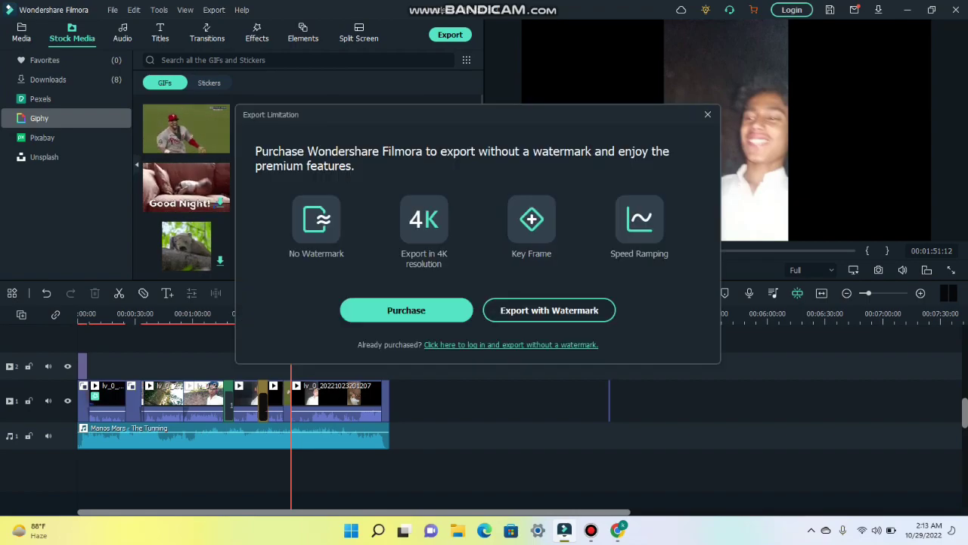
{"action": "left_click", "coordinate": [549, 310]}
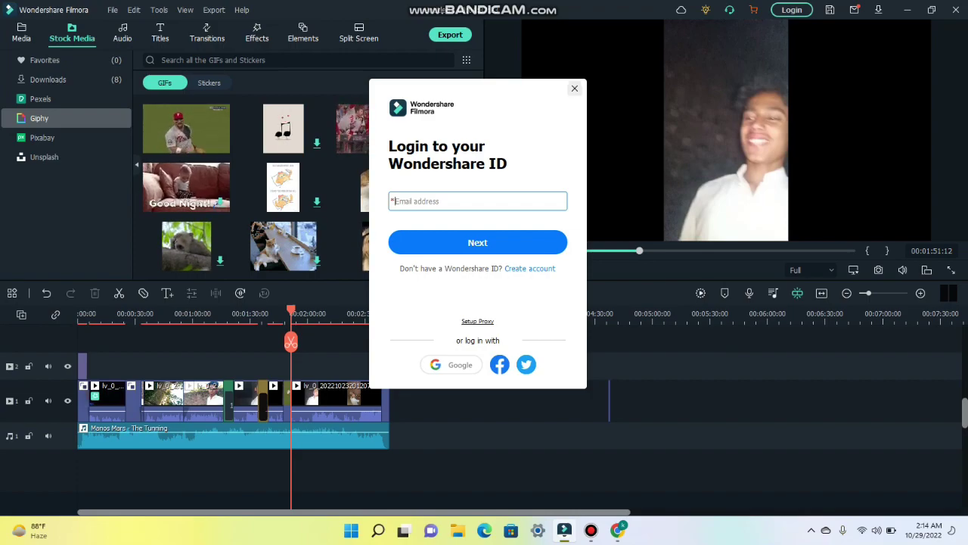
{"action": "key", "text": "Escape"}
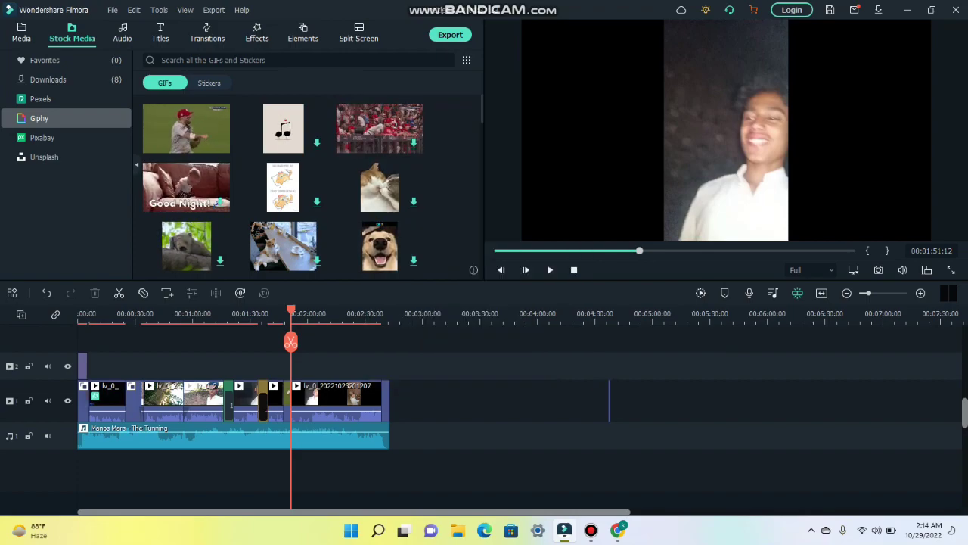